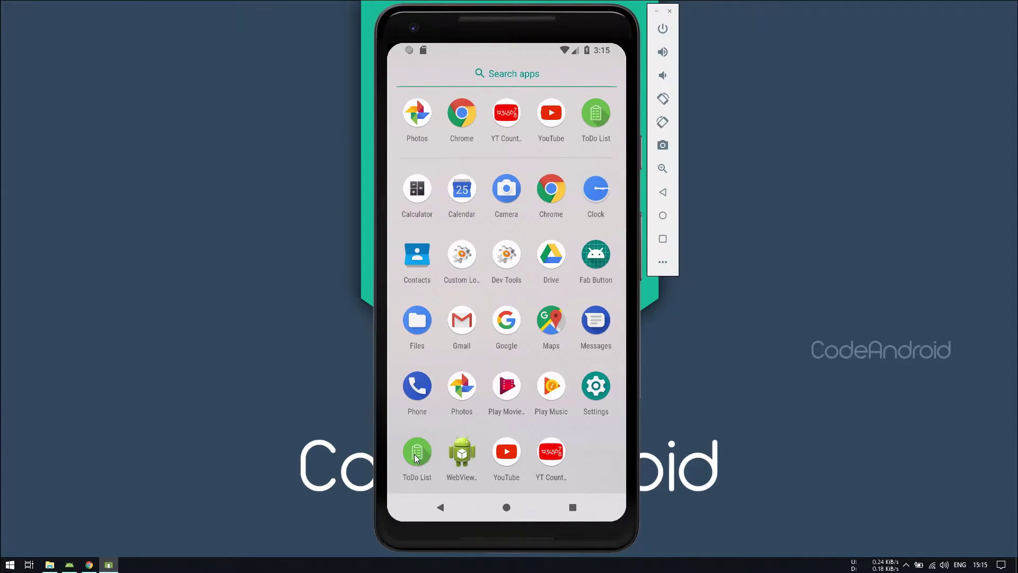
Step: Launch the ToDo List app, then open and close its navigation drawer
click(424, 453)
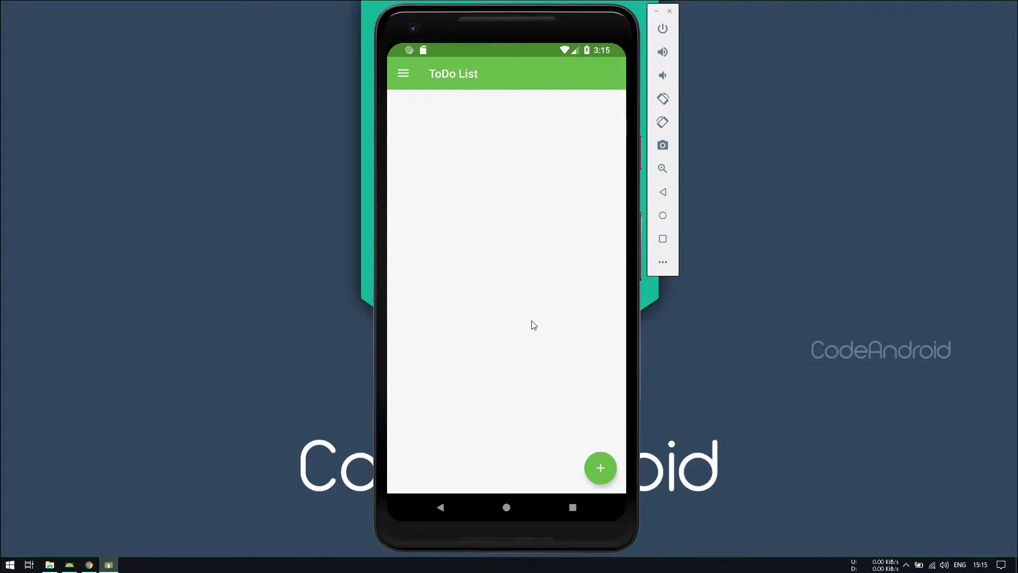
click(405, 74)
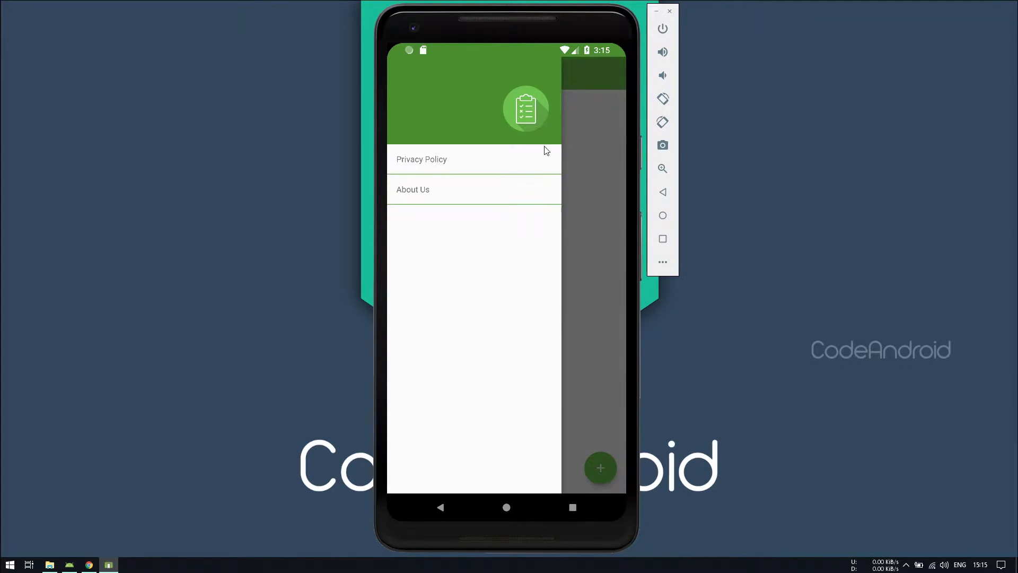
click(564, 143)
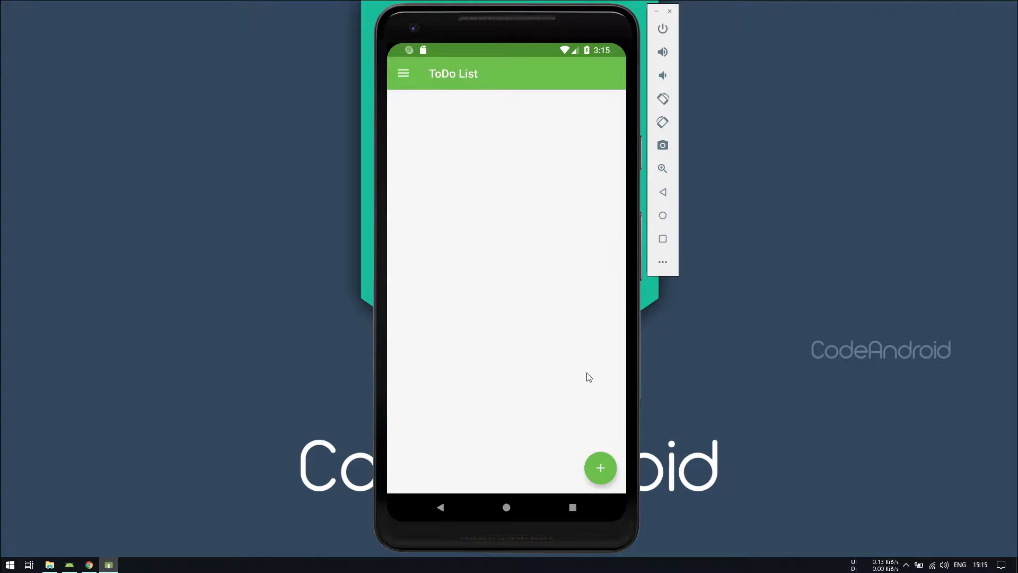
Step: Add a task named 'Task 1' and bring up its three-dot options menu
click(598, 465)
click(502, 273)
text(Task)
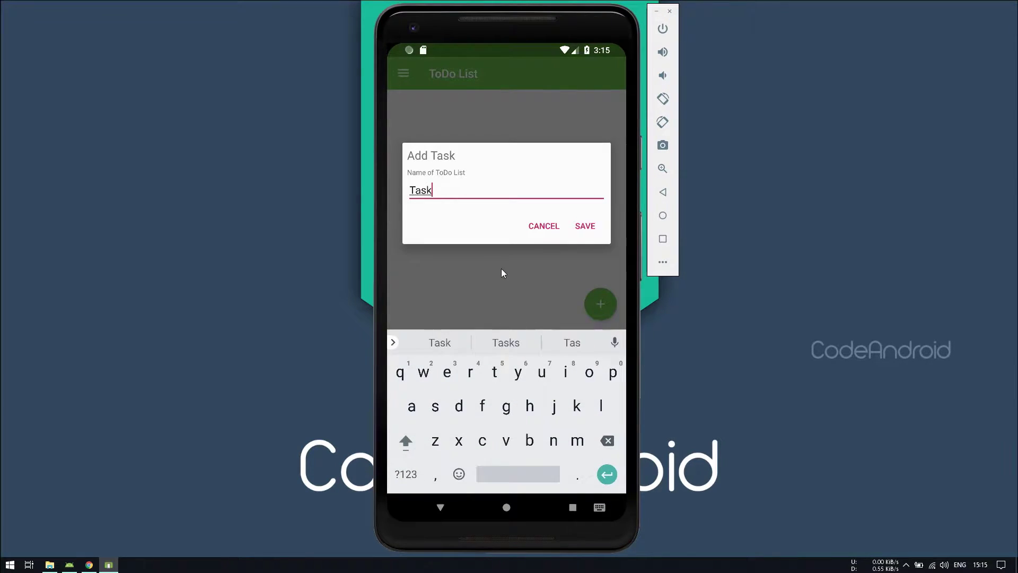
text( 1)
click(586, 225)
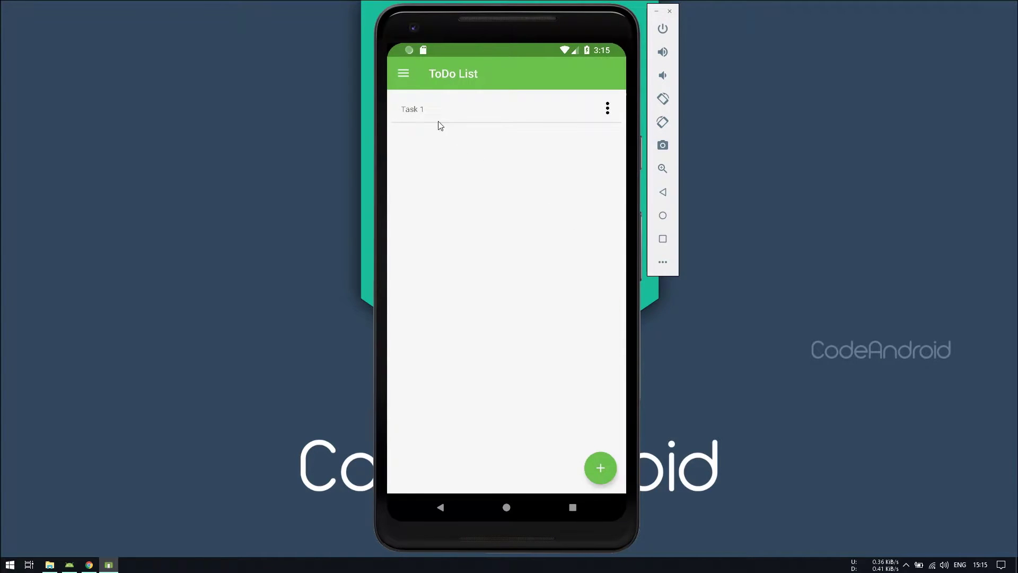
click(607, 109)
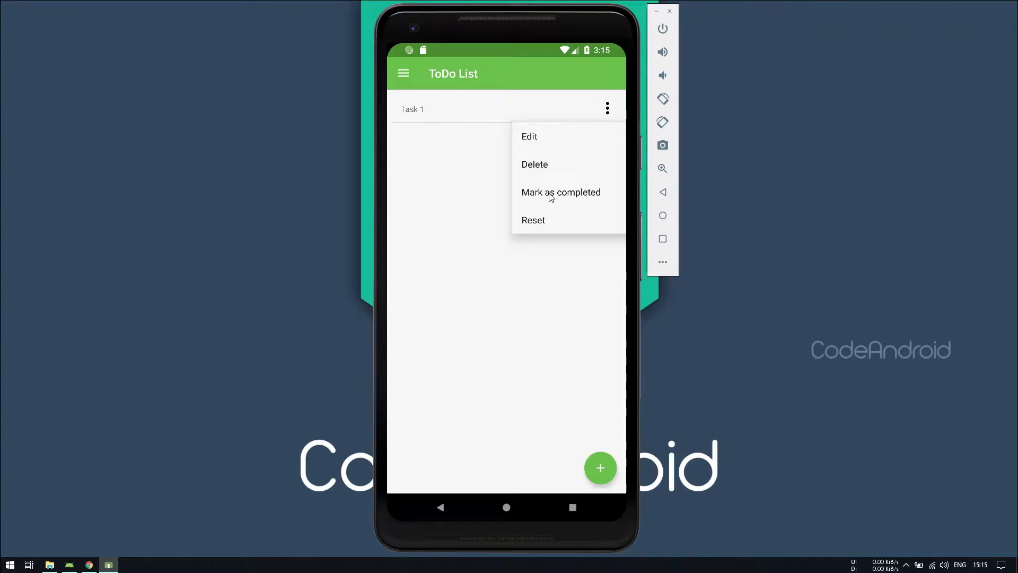
Step: Open Task 1 and add the sub-task 'Sub Task 1'
click(447, 213)
click(412, 110)
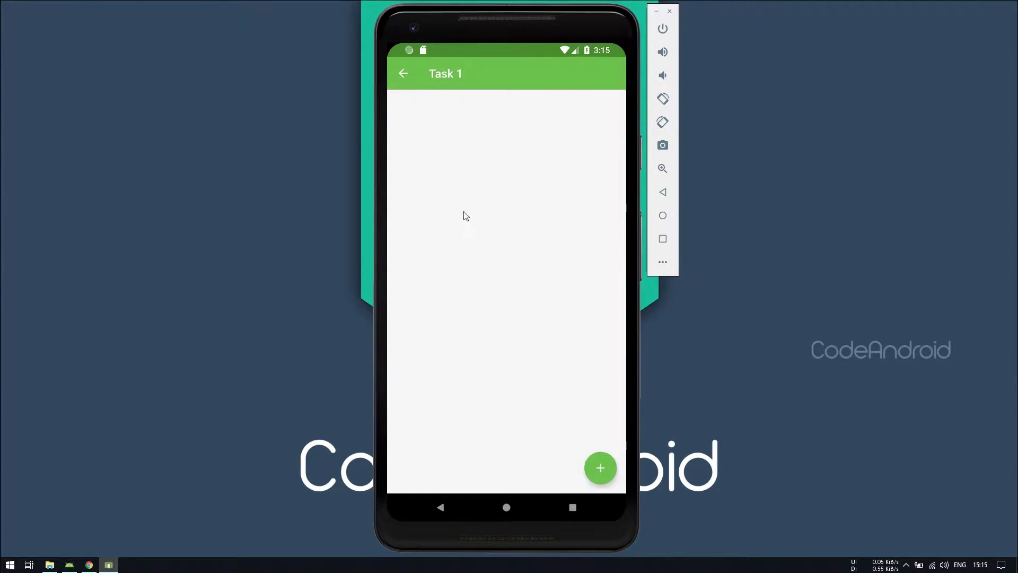
click(601, 468)
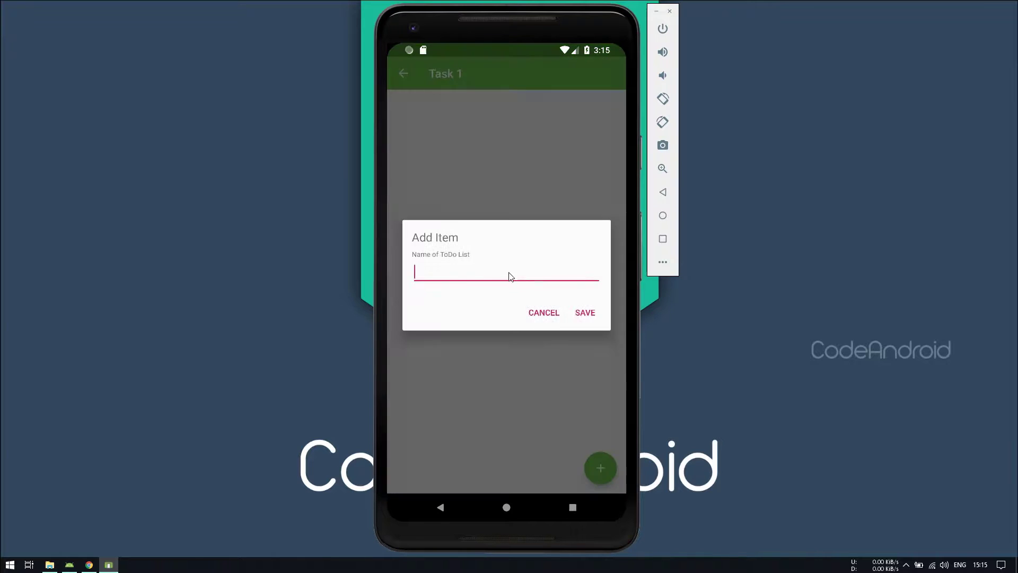
click(463, 275)
text(Sub Task )
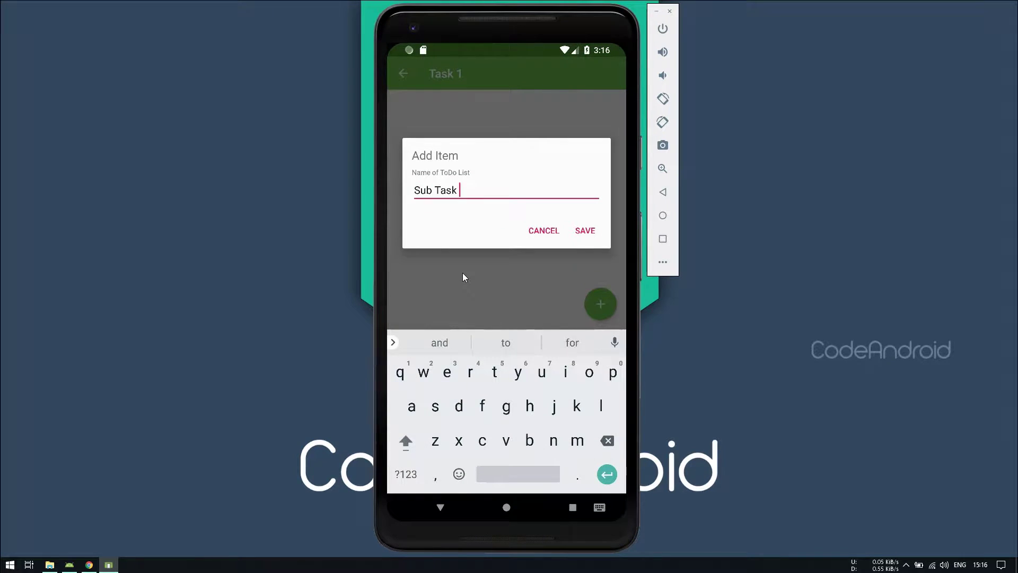
text(1)
click(585, 230)
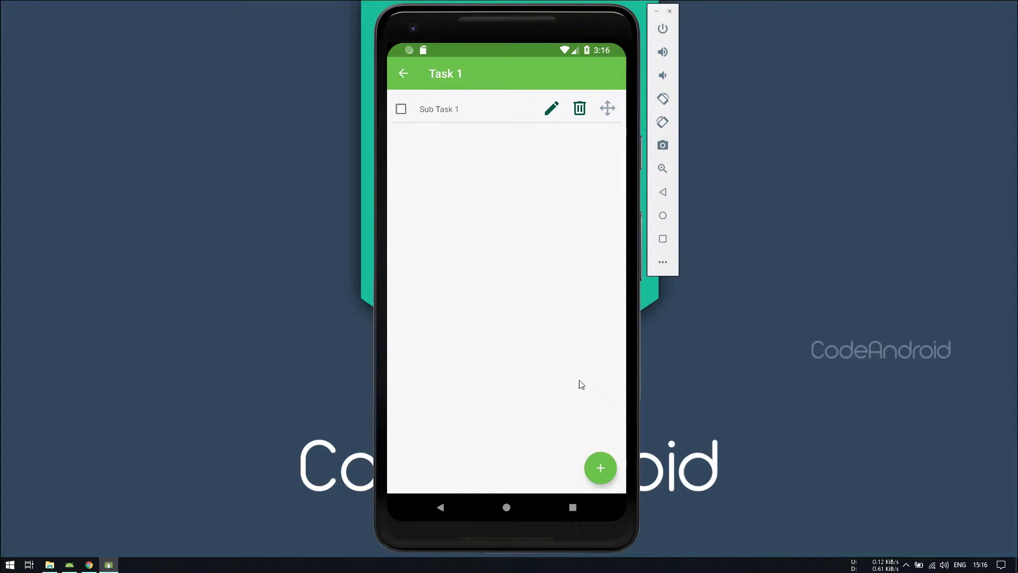
Step: Add 'Sub Task 2', then return to the ToDo List with Task 1 completed
click(598, 465)
text(Sub Task)
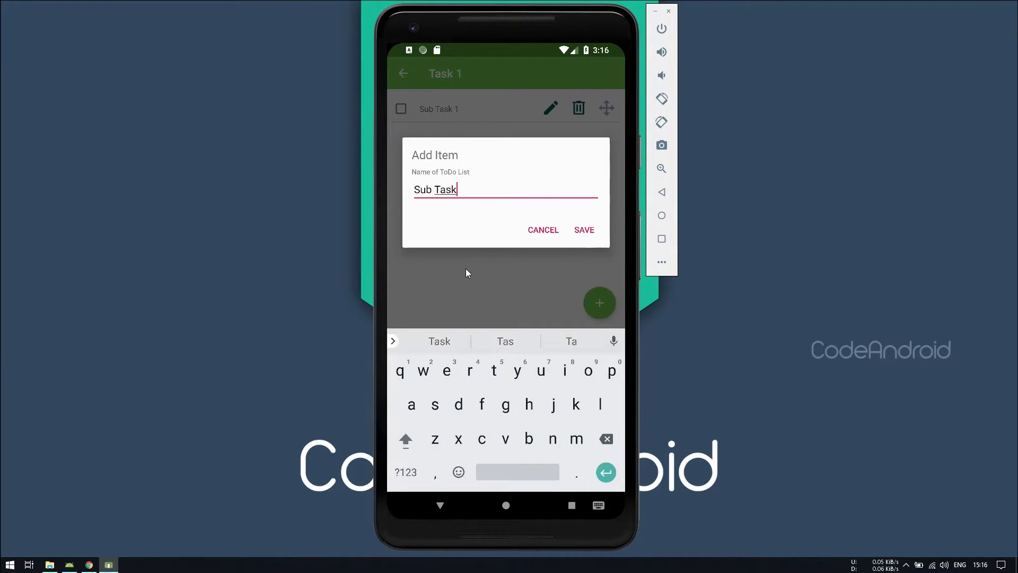
text( 2)
click(585, 230)
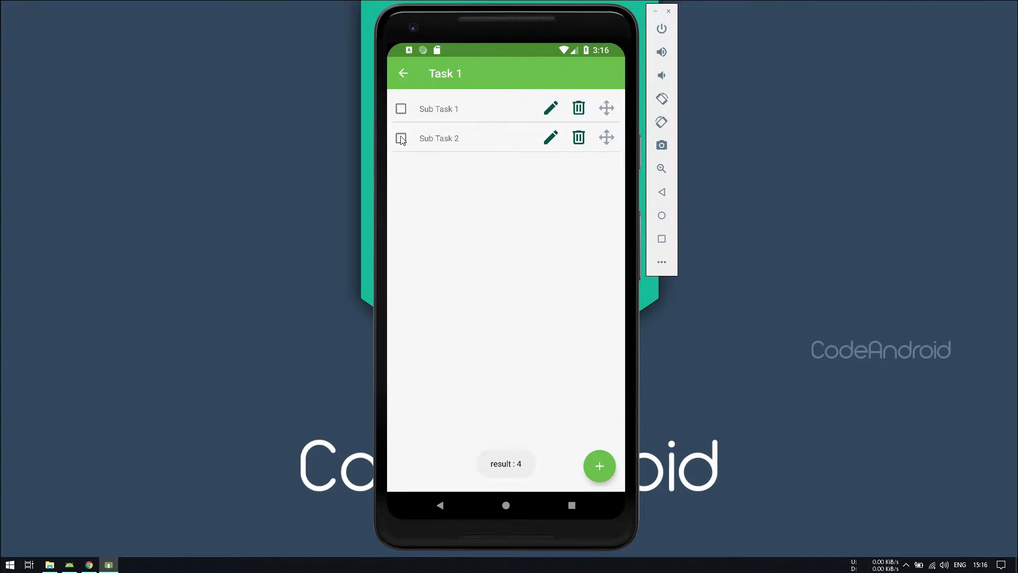
click(401, 71)
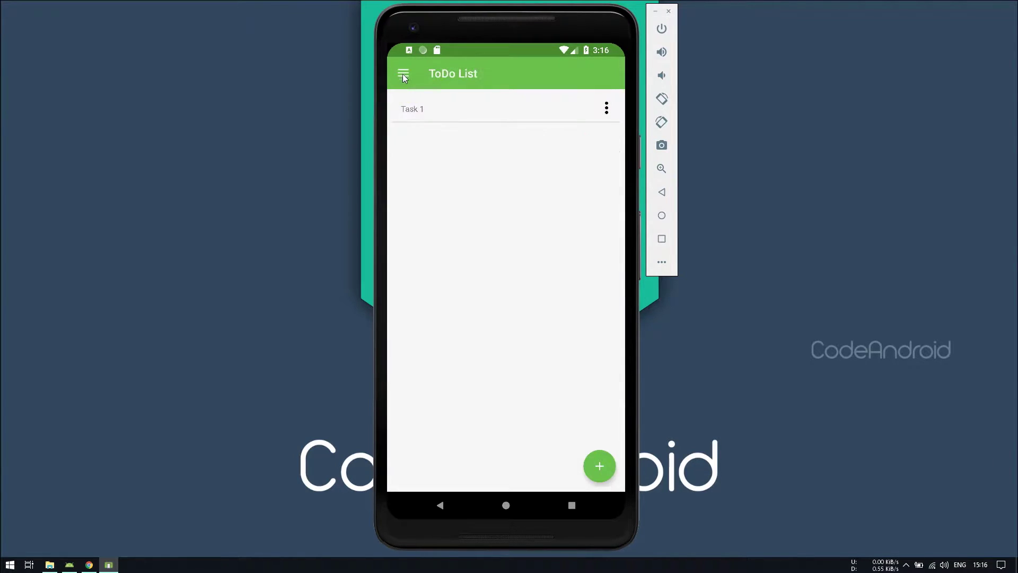
click(413, 111)
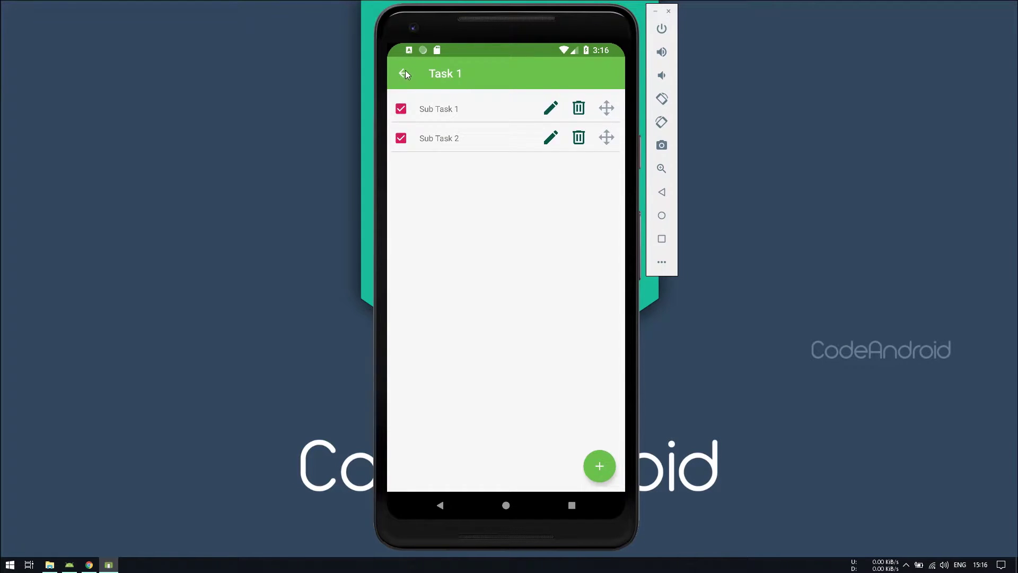
click(403, 72)
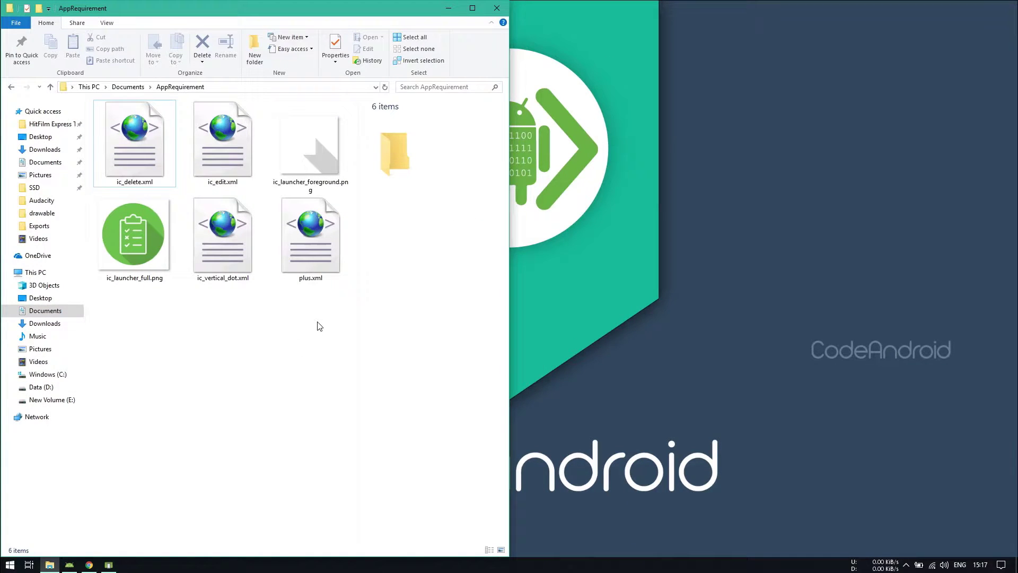
Step: Preview ic_launcher_full.png, ic_launcher_foreground.png and the other AppRequirement icon files
click(135, 239)
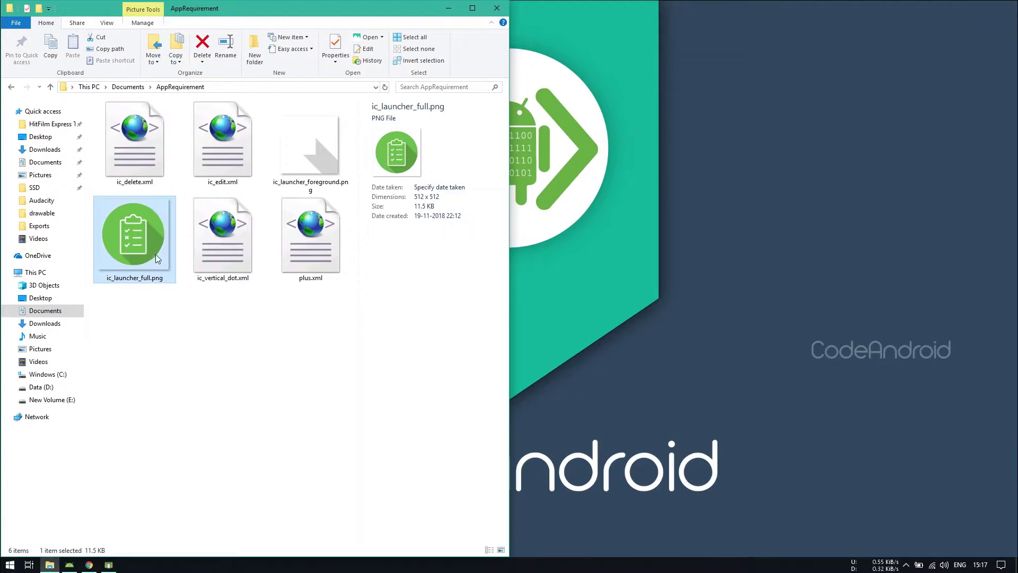
click(229, 255)
key(Right)
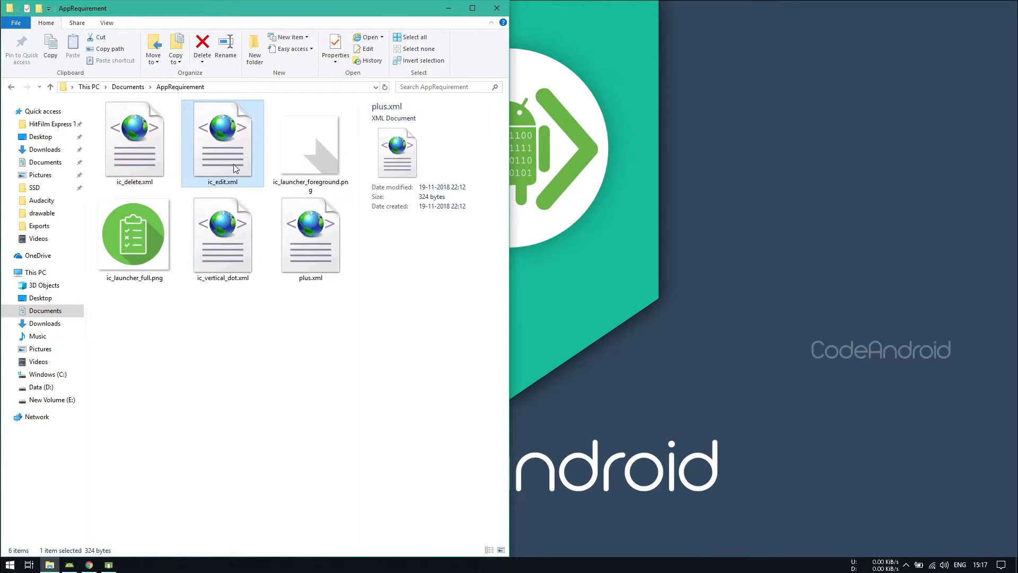
key(Home)
click(311, 151)
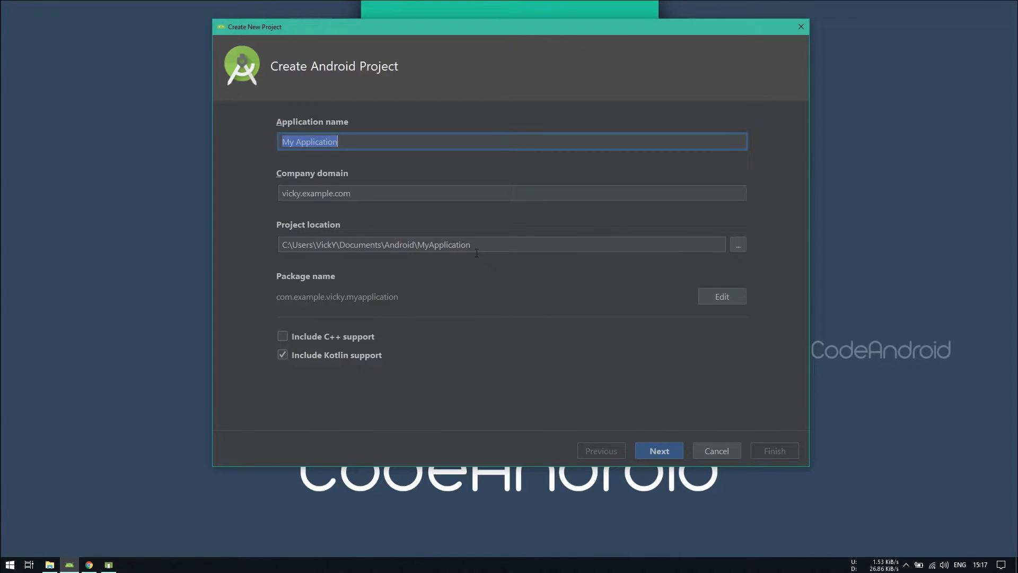
text(ToDo List)
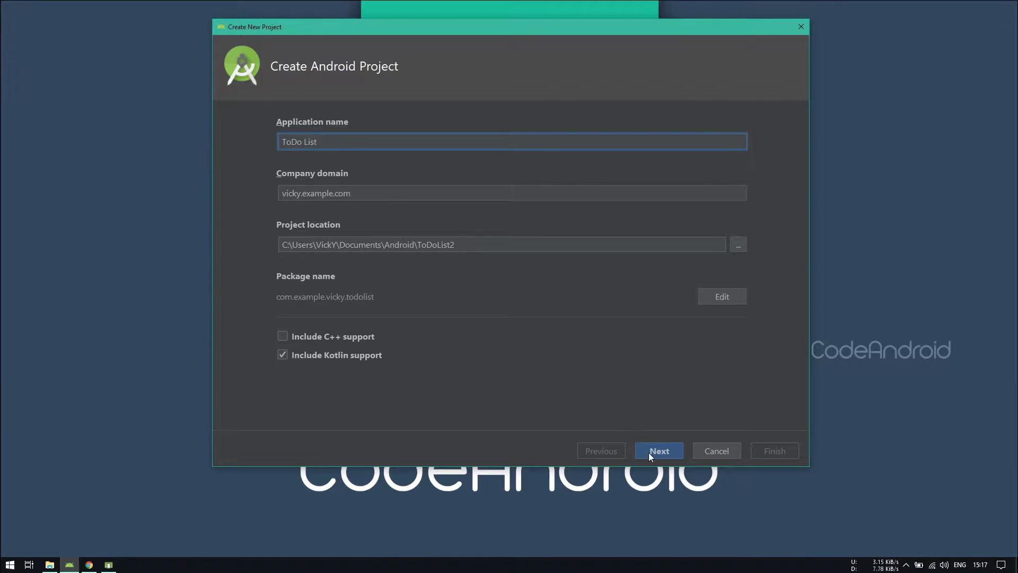
Step: Accept the Target Devices and Add Activity defaults and finish creating ToDoList2
click(648, 453)
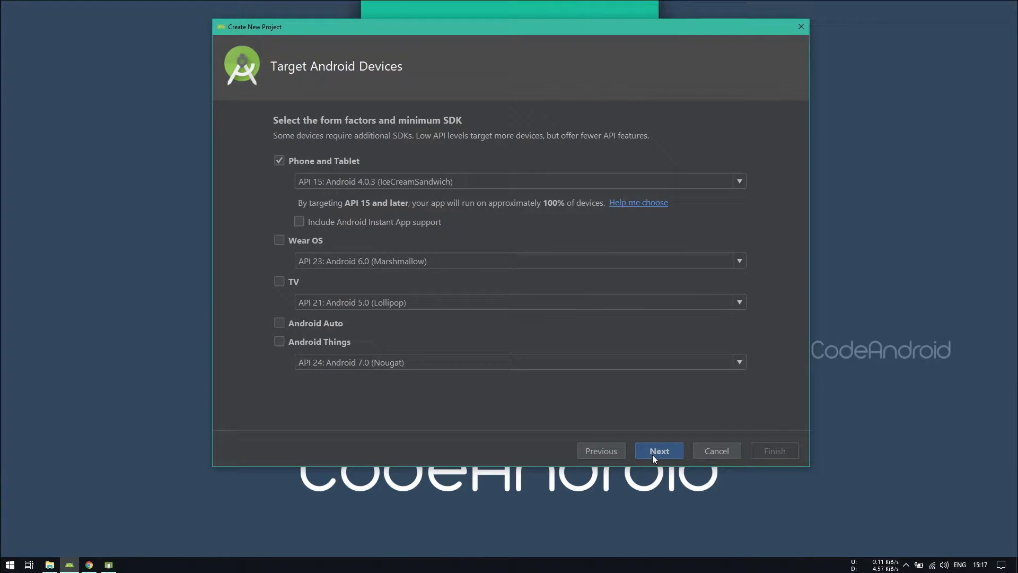
click(652, 454)
click(767, 448)
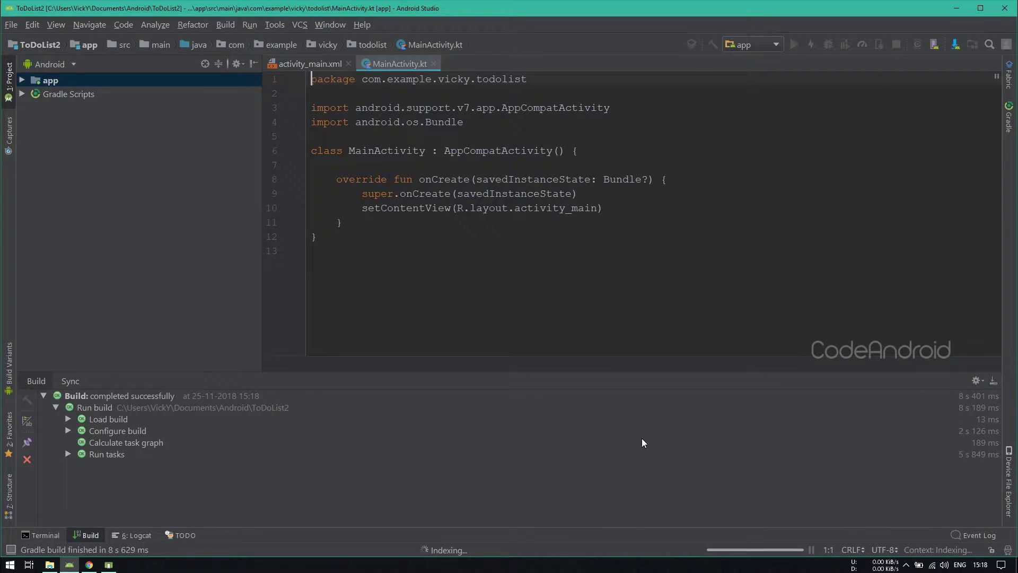
Step: Expand app > res > mipmap > ic_launcher in the project tree
click(22, 80)
click(35, 107)
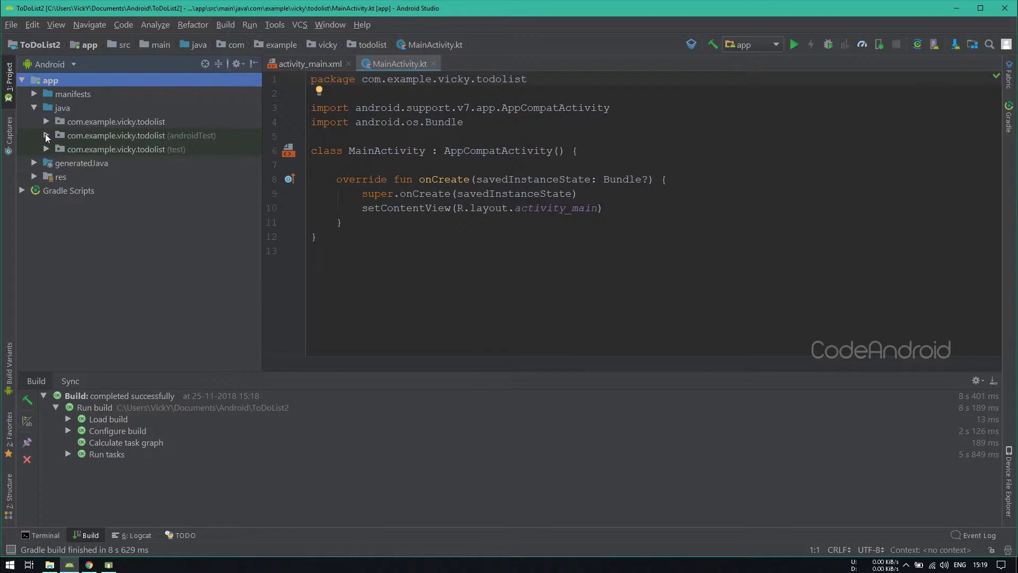
click(35, 176)
click(46, 218)
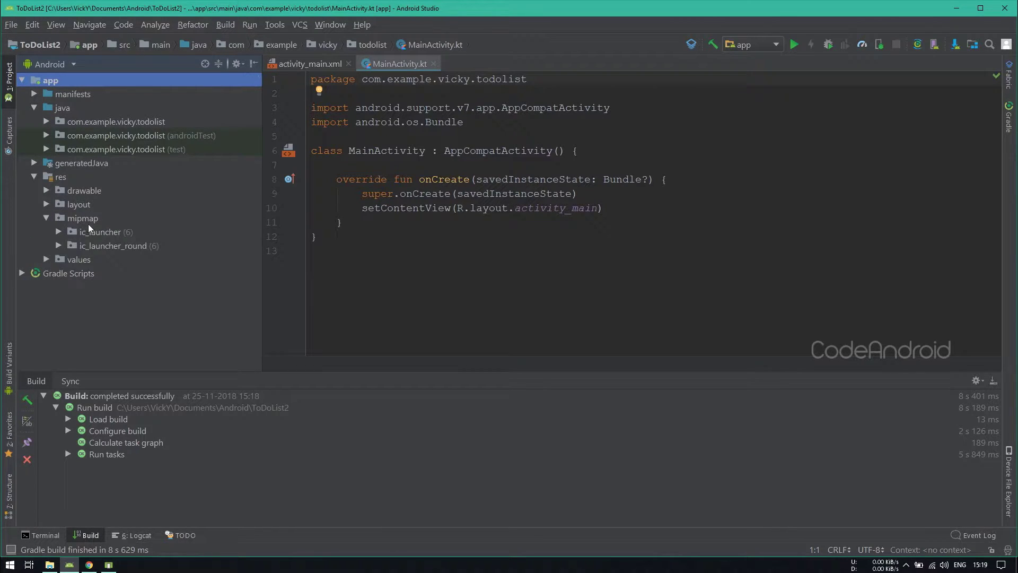
click(59, 231)
Step: Reveal the ic_launcher png in File Explorer and go up to the res folder
right_click(114, 246)
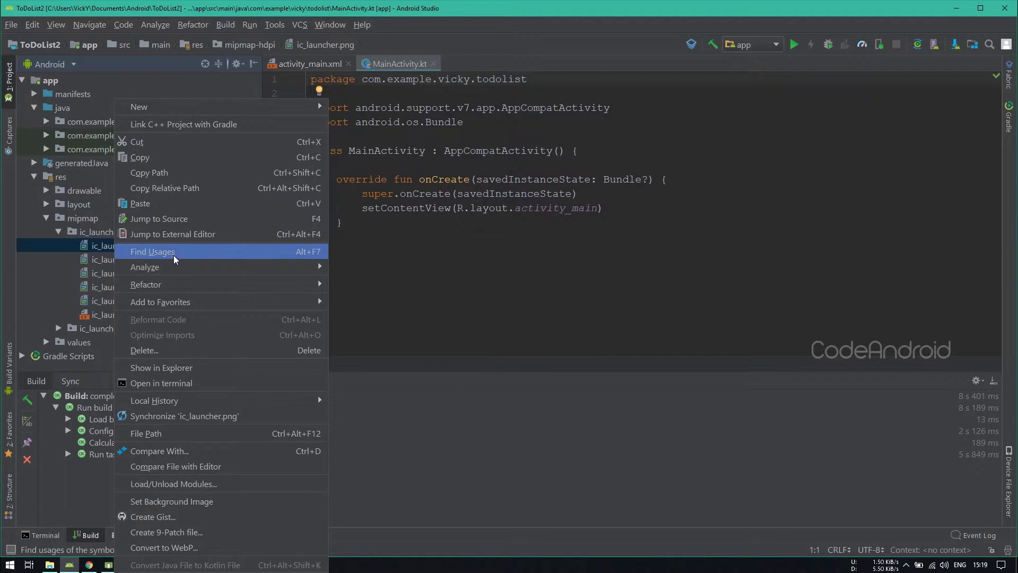
click(161, 366)
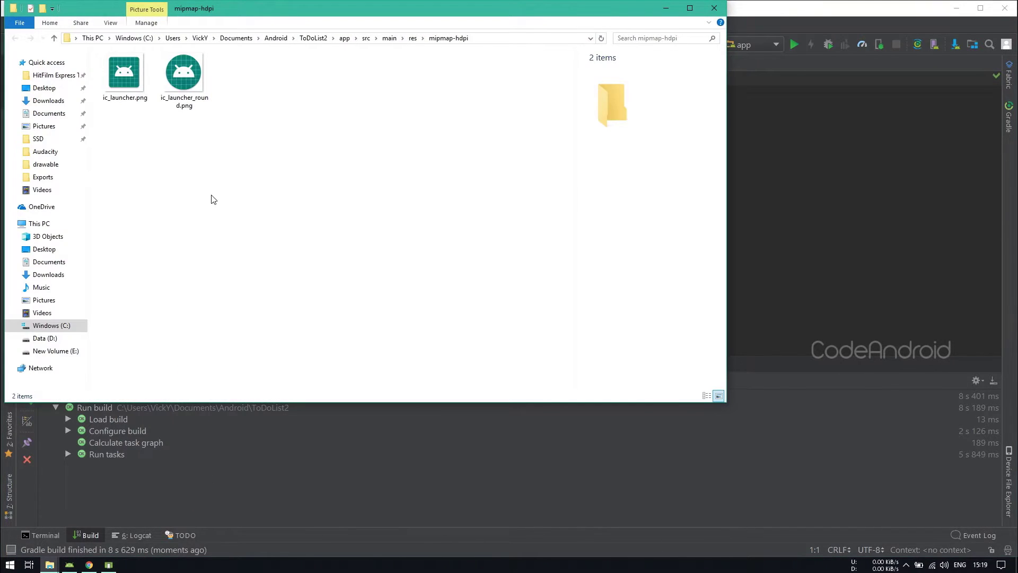
click(411, 37)
click(89, 565)
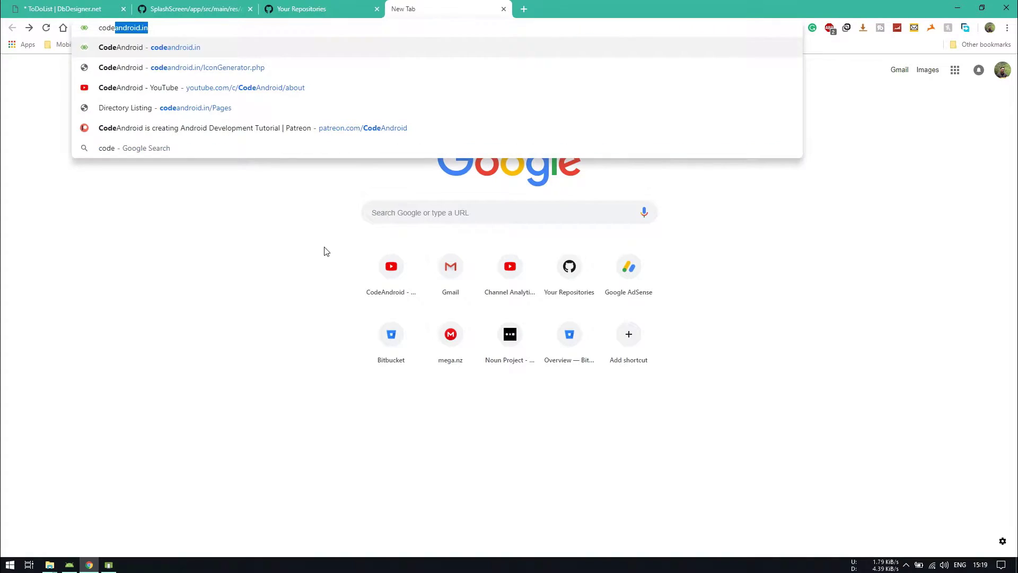
Step: Generate an Android App Icon set from ic_launcher.png on codeandroid.in's Icon Generator
key(Return)
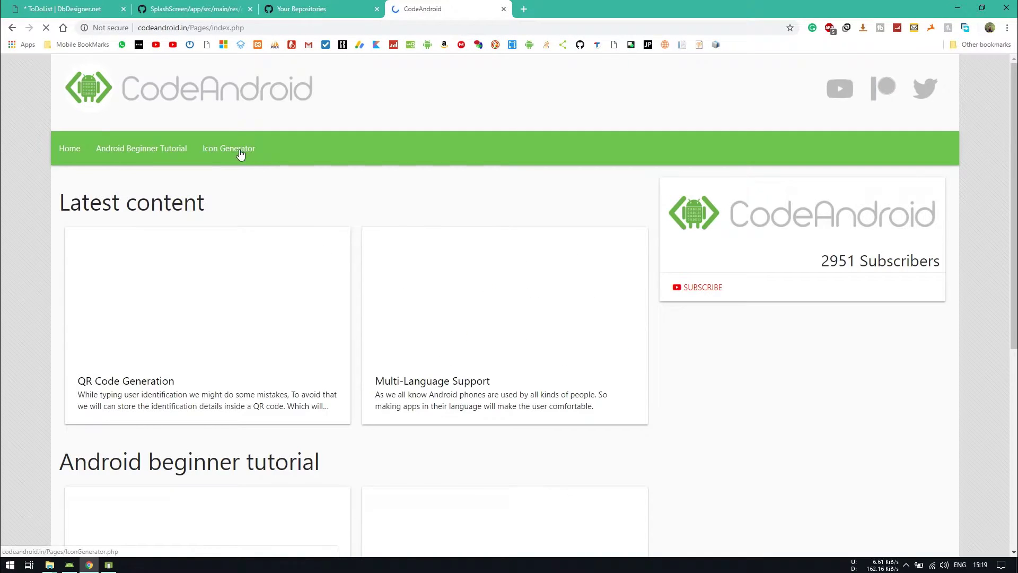
click(235, 152)
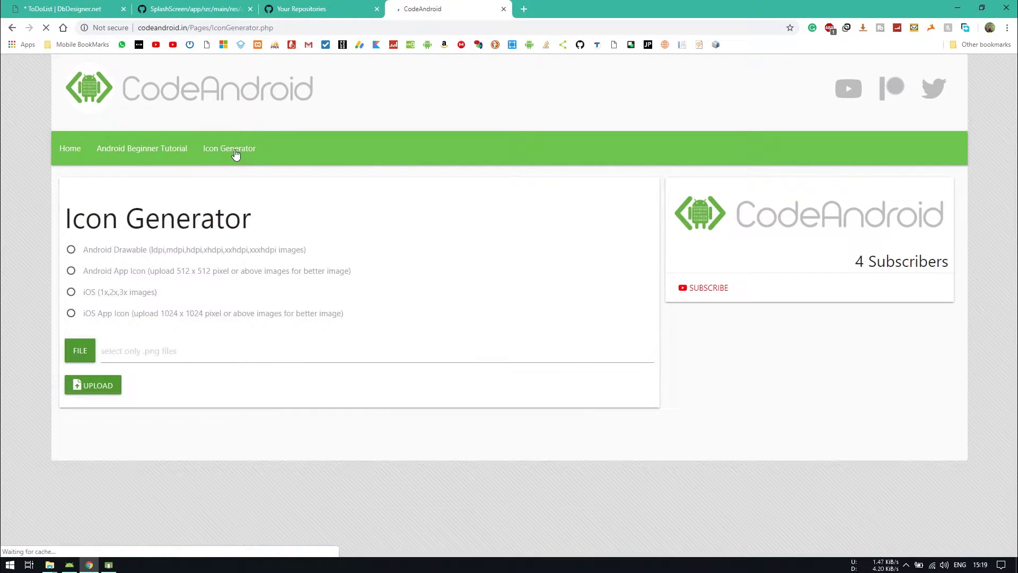
click(71, 272)
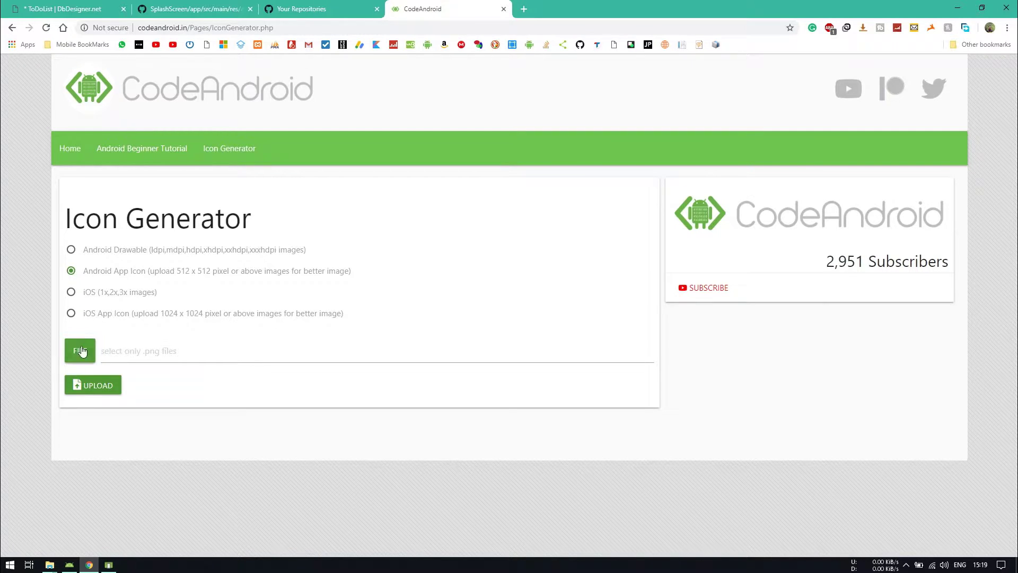
click(49, 566)
click(40, 493)
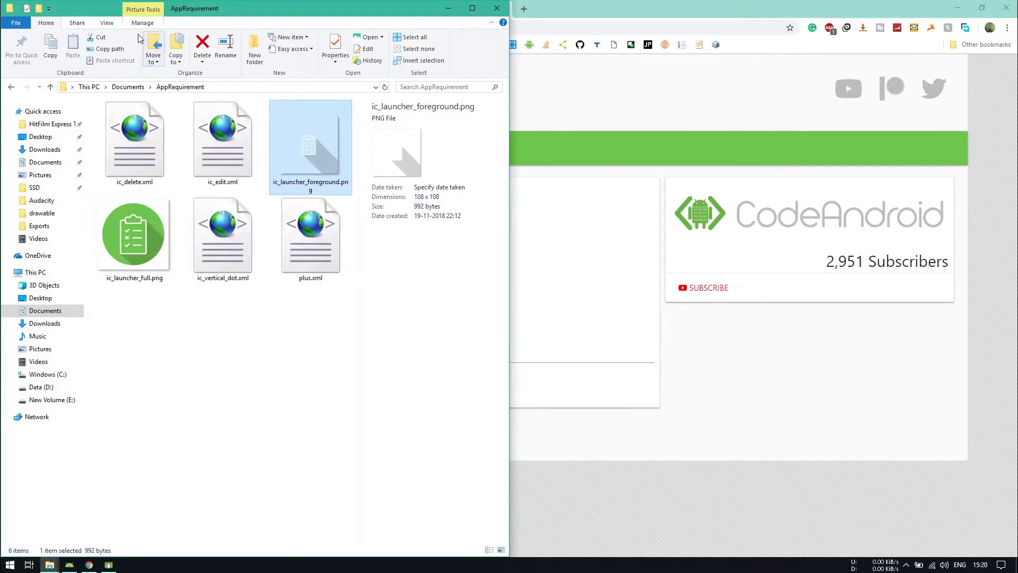
drag(103, 8, 364, 26)
click(694, 160)
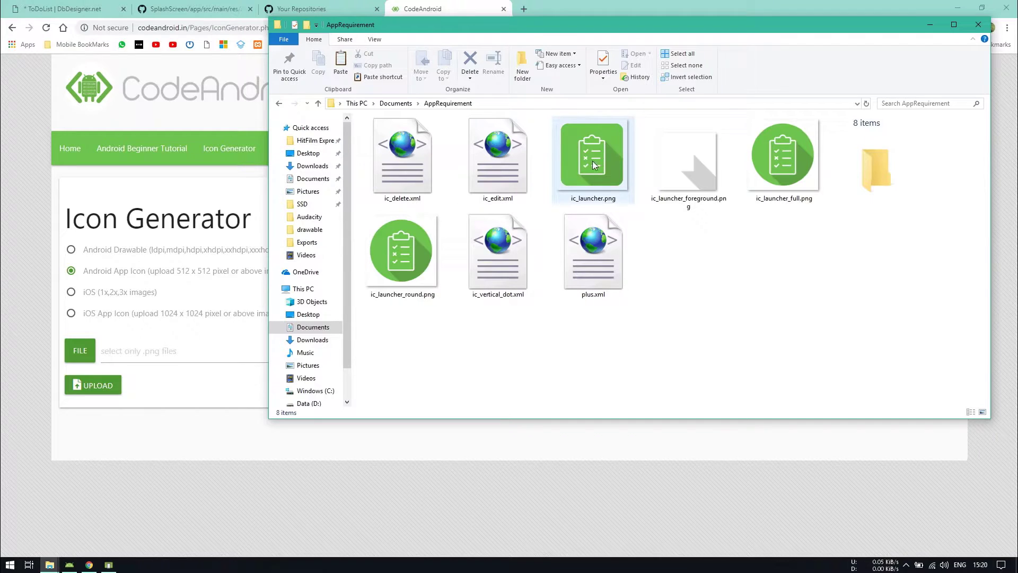
mouse_move(593, 161)
mouse_down()
mouse_move(135, 317)
mouse_move(81, 355)
mouse_up()
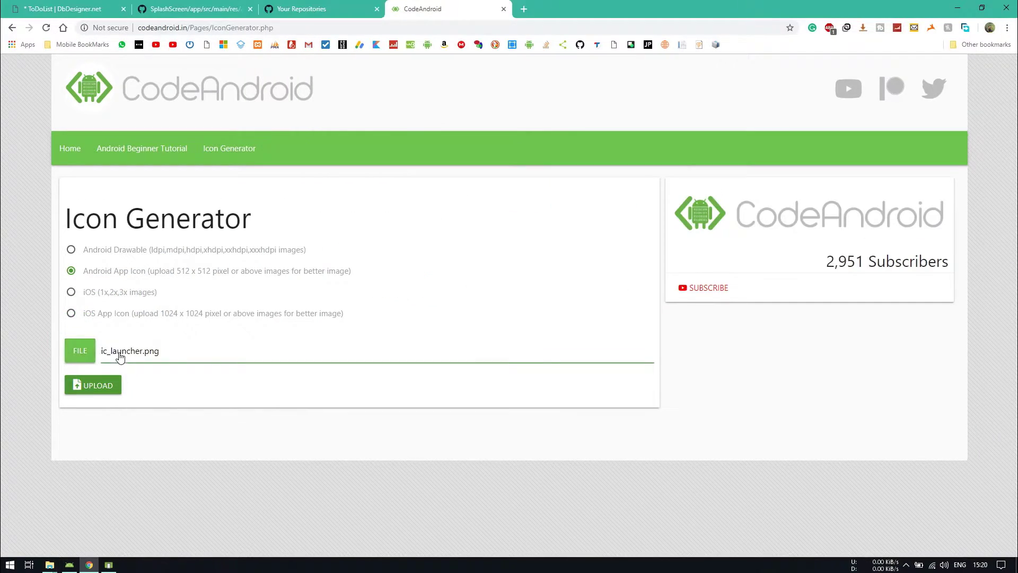
click(93, 385)
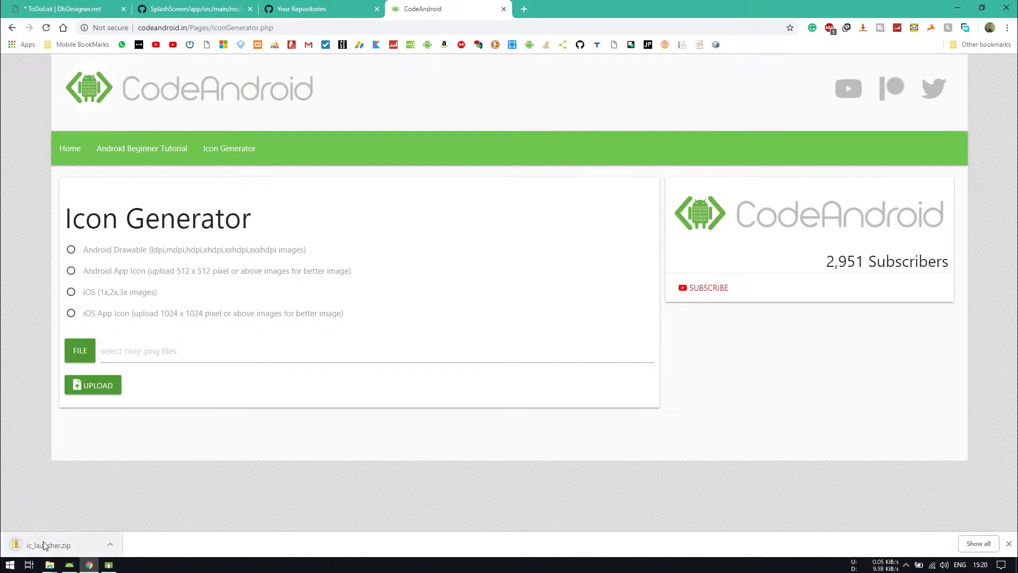
Step: Load ic_launcher_round.png into the Android App Icon generator
click(71, 271)
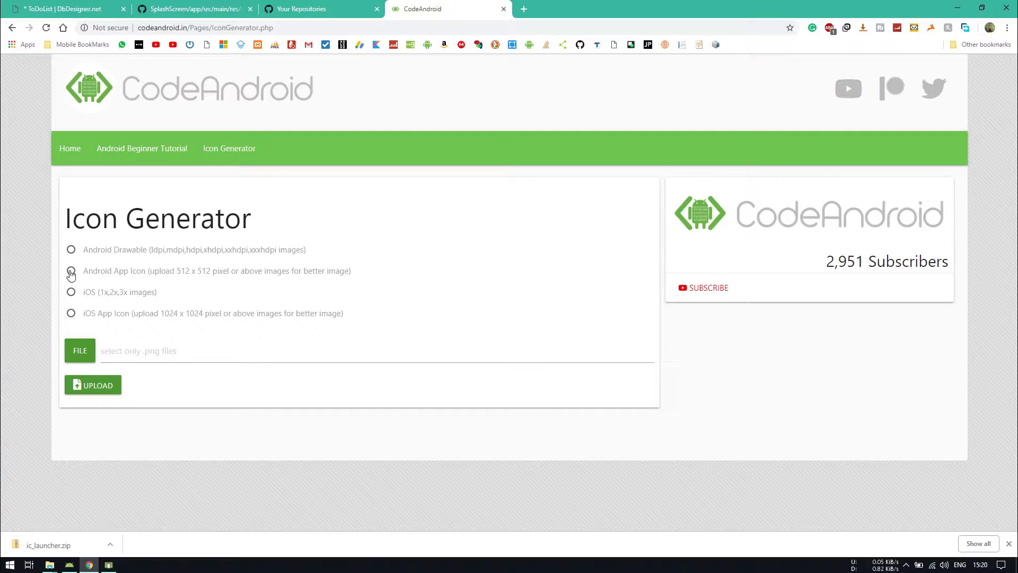
click(50, 565)
click(60, 525)
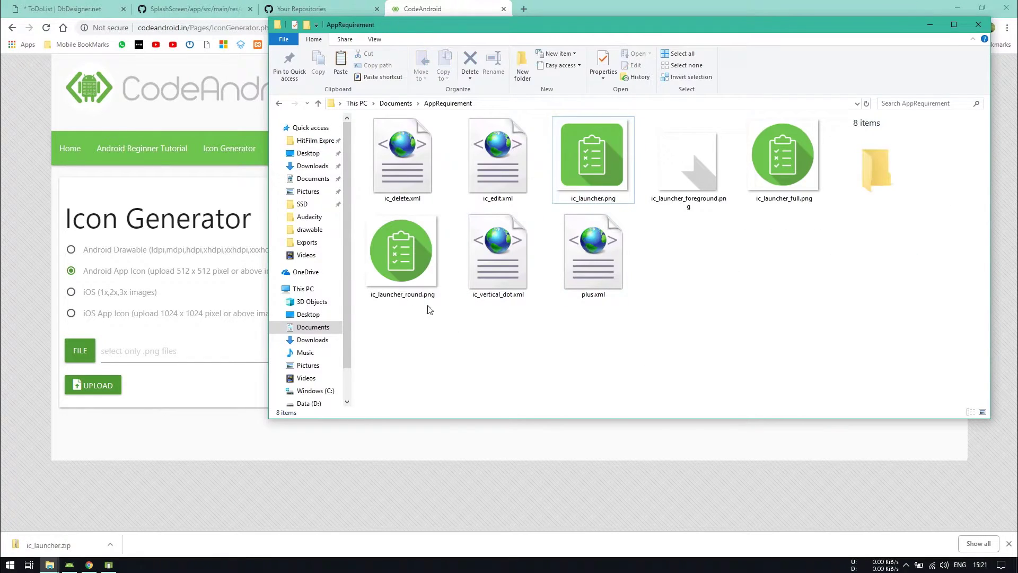
drag(402, 254, 159, 350)
Step: Generate the round icons, then copy ic_launcher.zip's six mipmap folders into res, replacing existing files
click(94, 388)
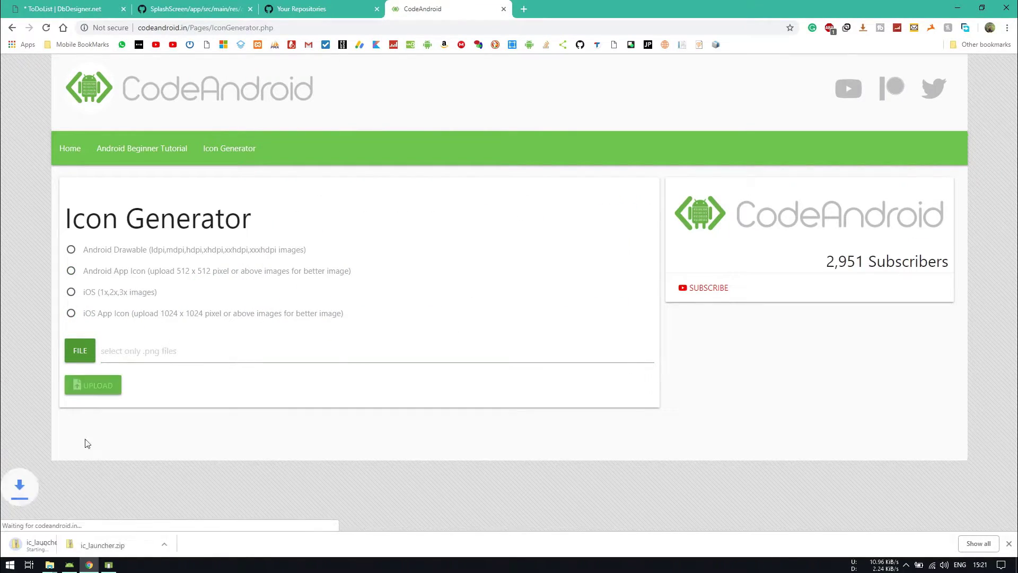
click(168, 545)
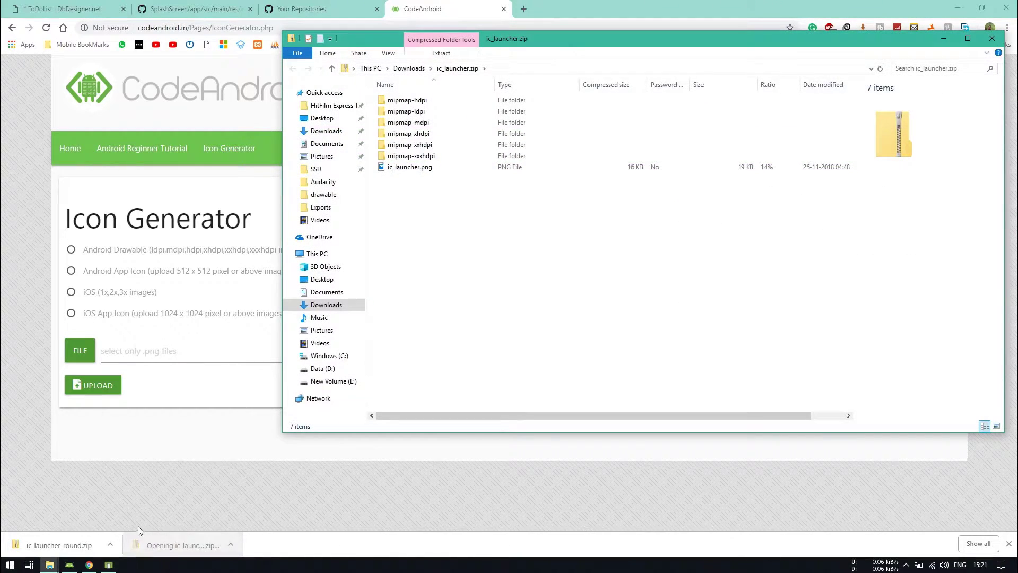
click(413, 145)
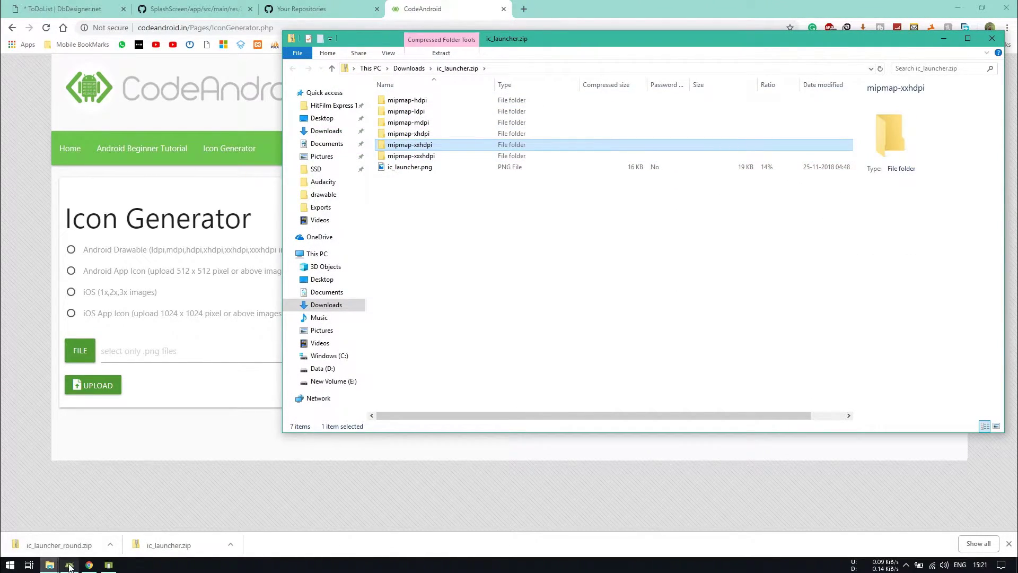
mouse_move(49, 564)
click(170, 517)
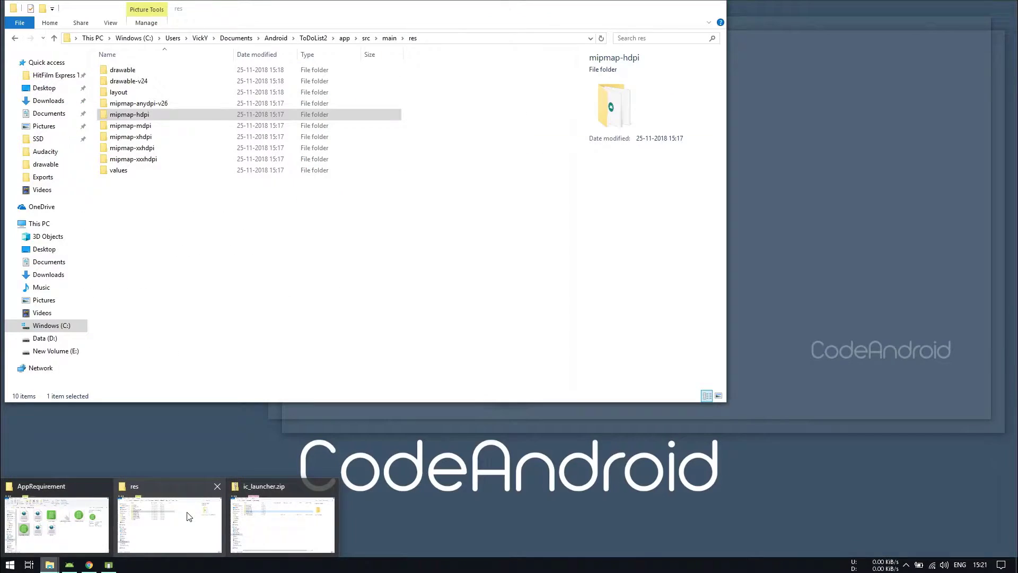
click(761, 223)
drag(502, 171, 501, 103)
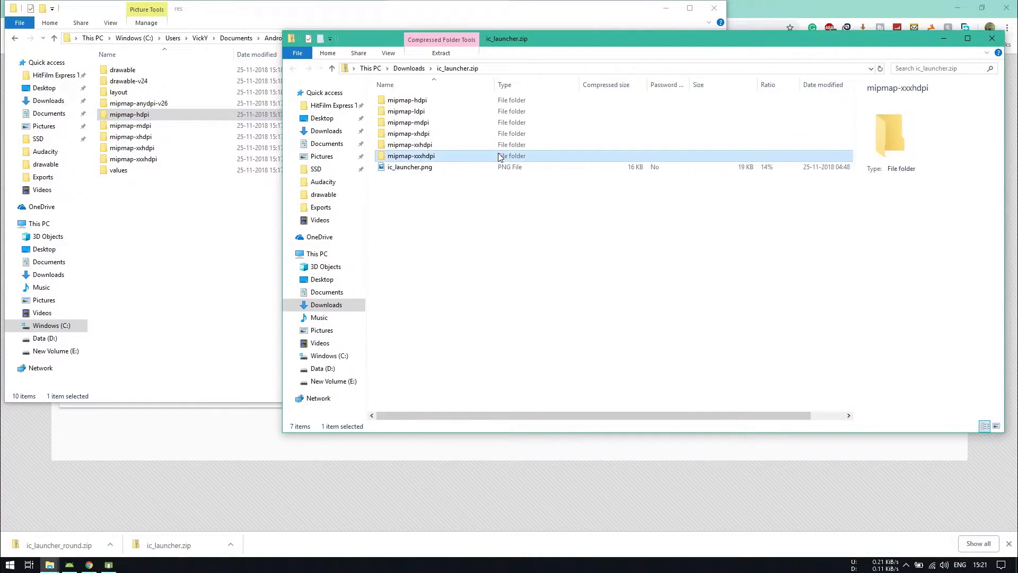
drag(409, 156, 207, 238)
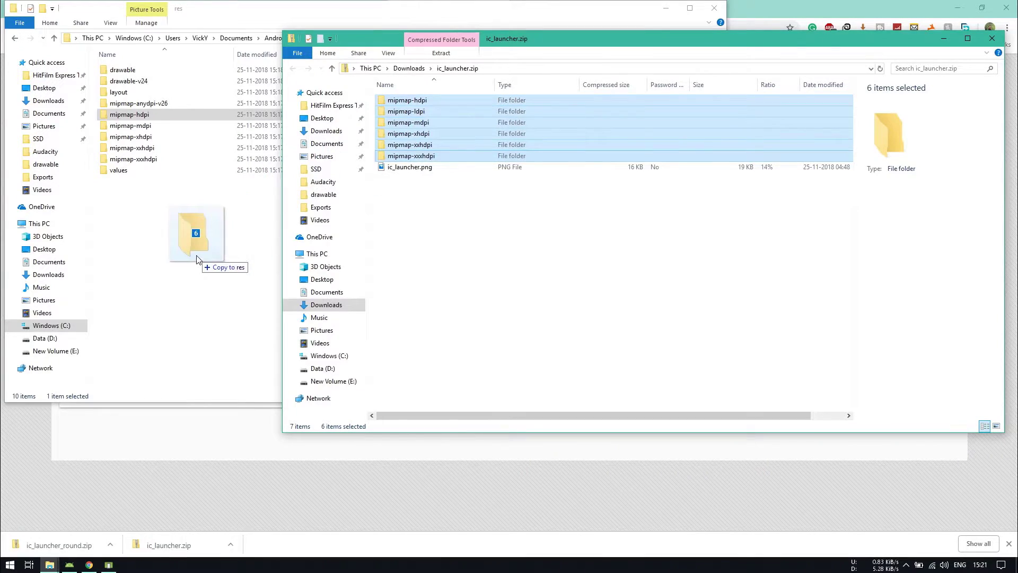
click(195, 197)
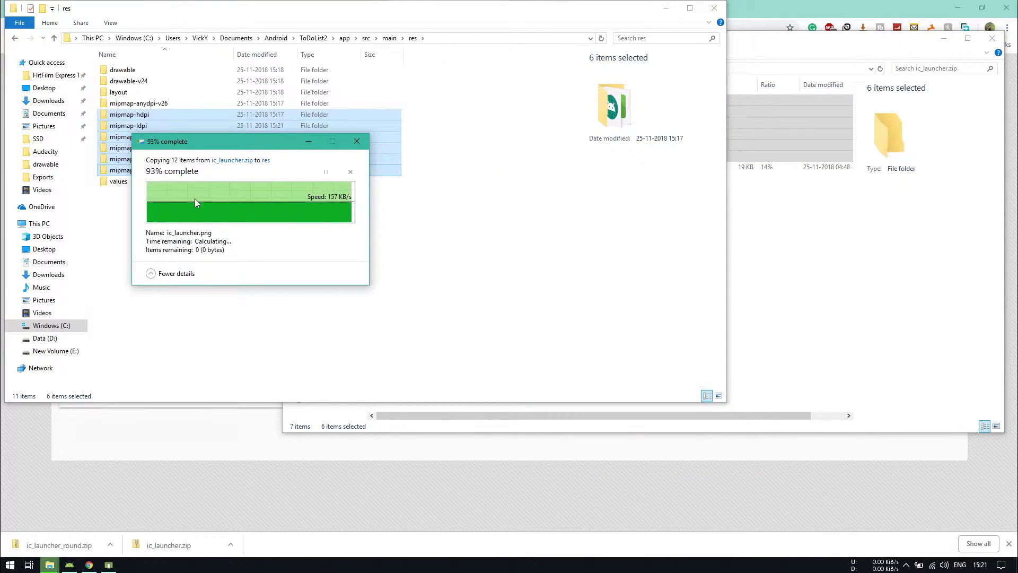
click(172, 545)
click(992, 39)
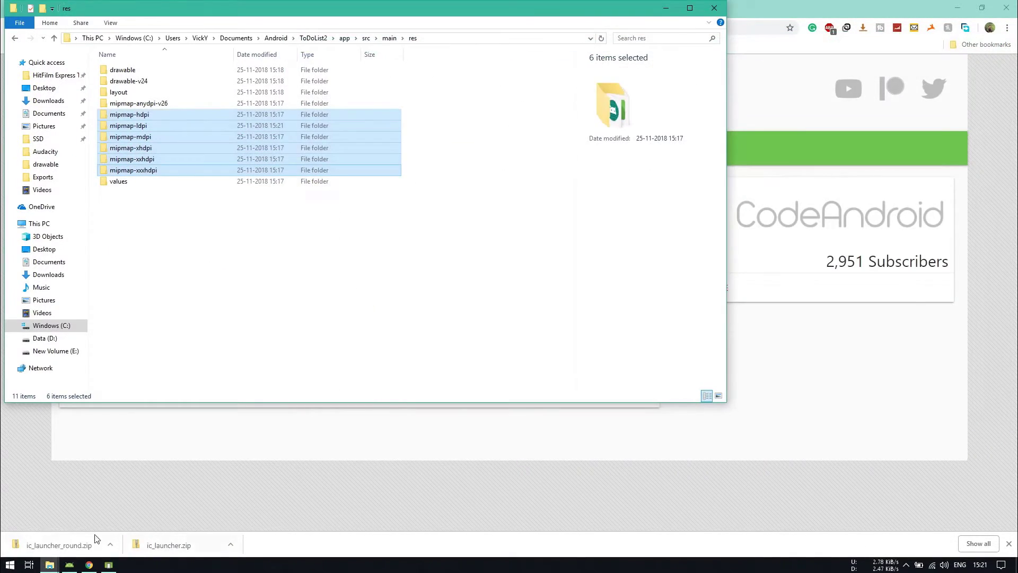
Step: Copy ic_launcher_round.zip's six mipmap folders into res, replacing duplicates, and check mipmap-xxxhdpi
click(59, 545)
click(69, 565)
click(49, 565)
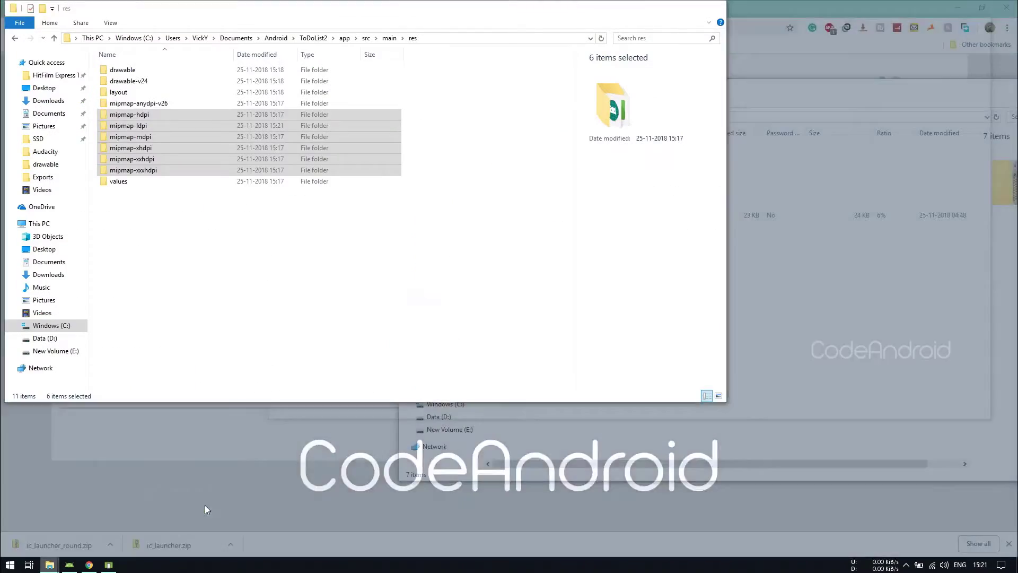
click(557, 88)
drag(628, 226, 628, 143)
mouse_move(525, 182)
mouse_down()
mouse_move(239, 144)
mouse_move(123, 95)
mouse_up()
click(510, 199)
click(153, 172)
double_click(154, 172)
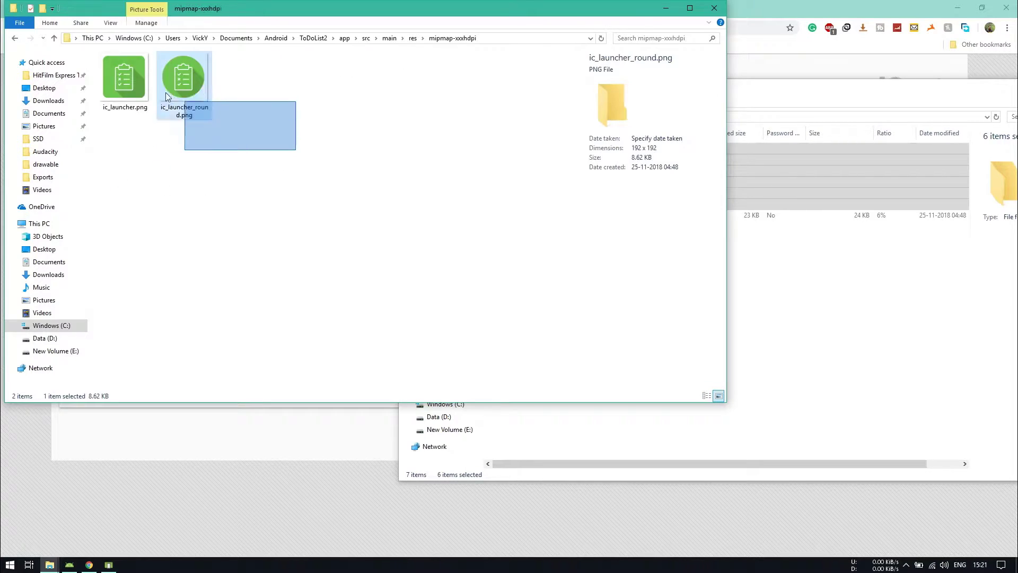
click(203, 177)
key(BackSpace)
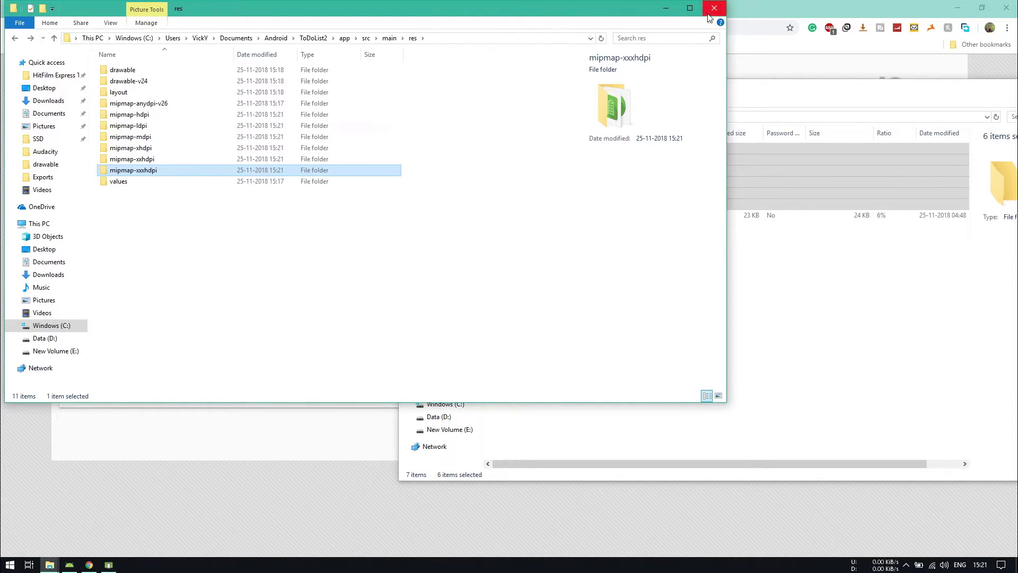
click(755, 263)
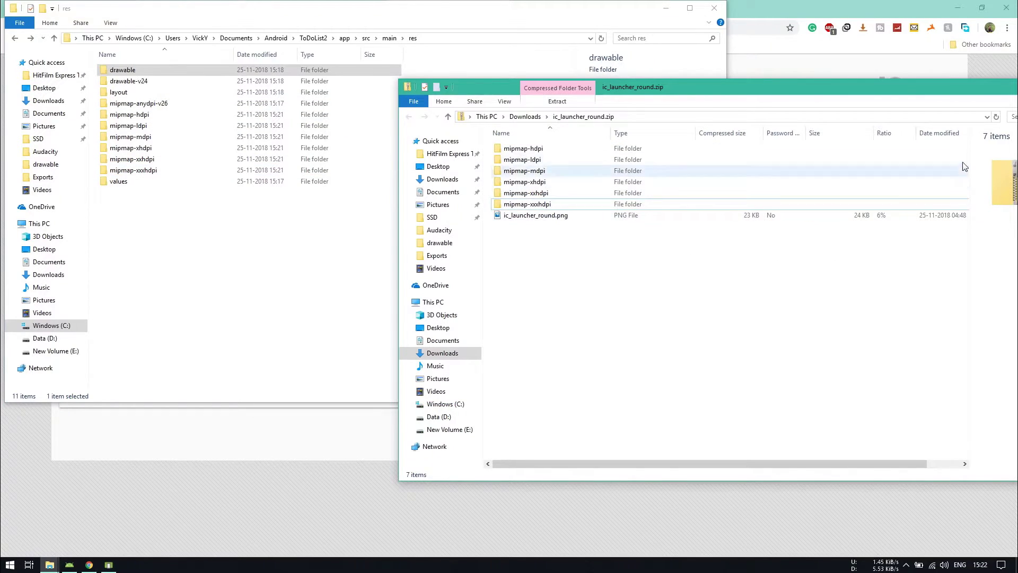
Step: Generate Android drawable images from ic_launcher_full.png in the Icon Generator
drag(975, 88, 272, 501)
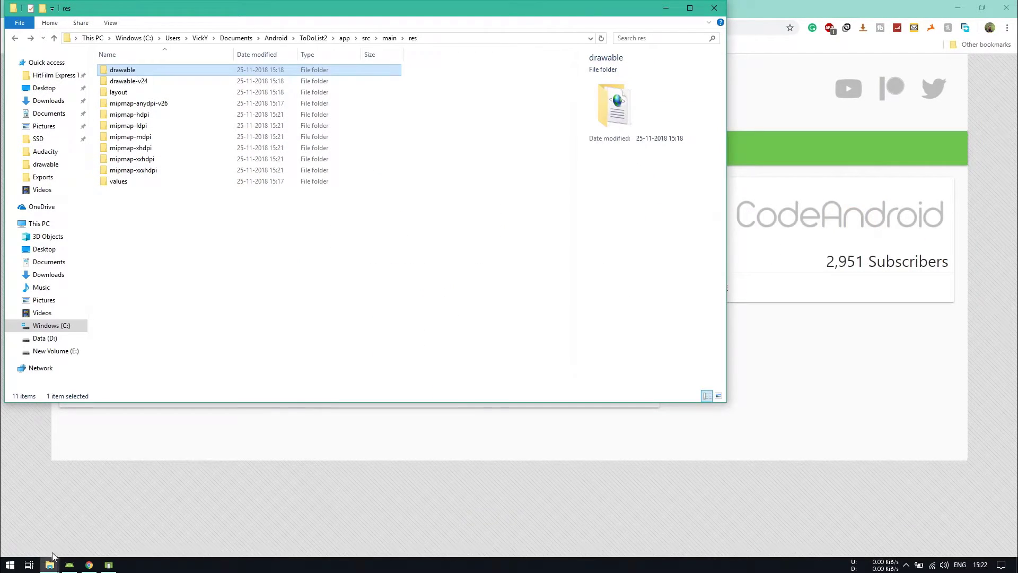
click(50, 564)
click(56, 524)
click(786, 189)
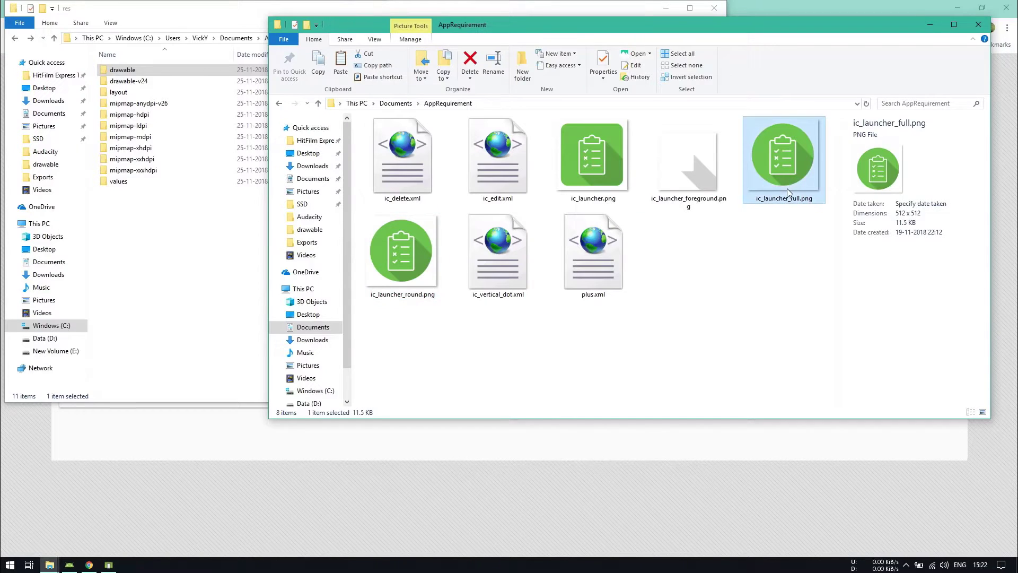
click(212, 478)
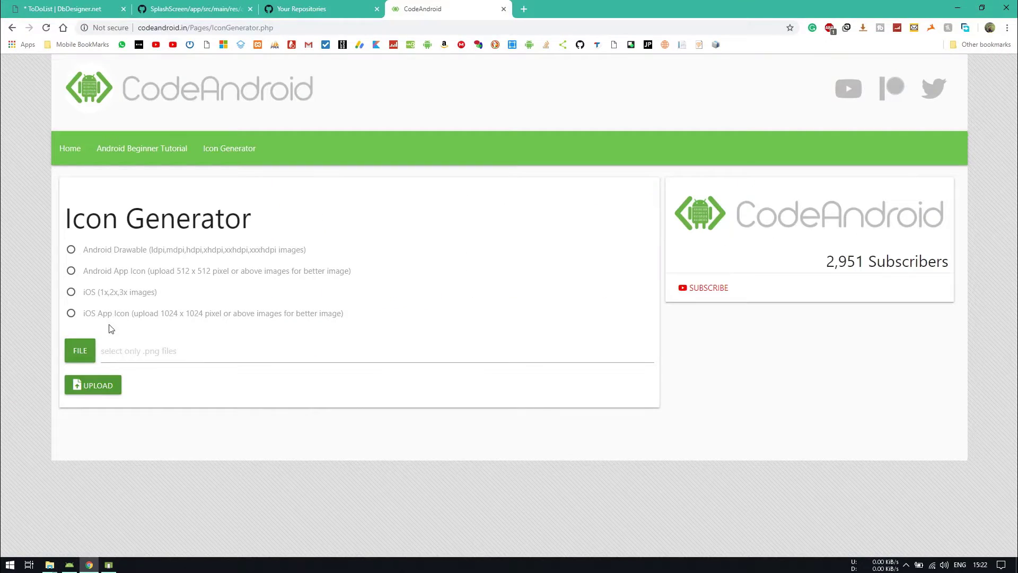
click(72, 250)
click(50, 563)
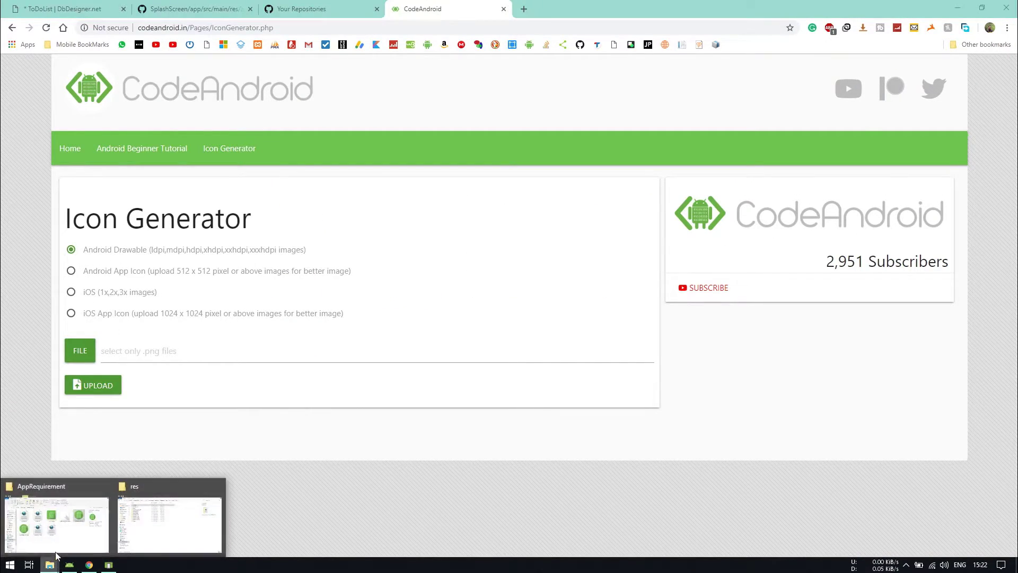
click(40, 501)
drag(784, 160, 222, 342)
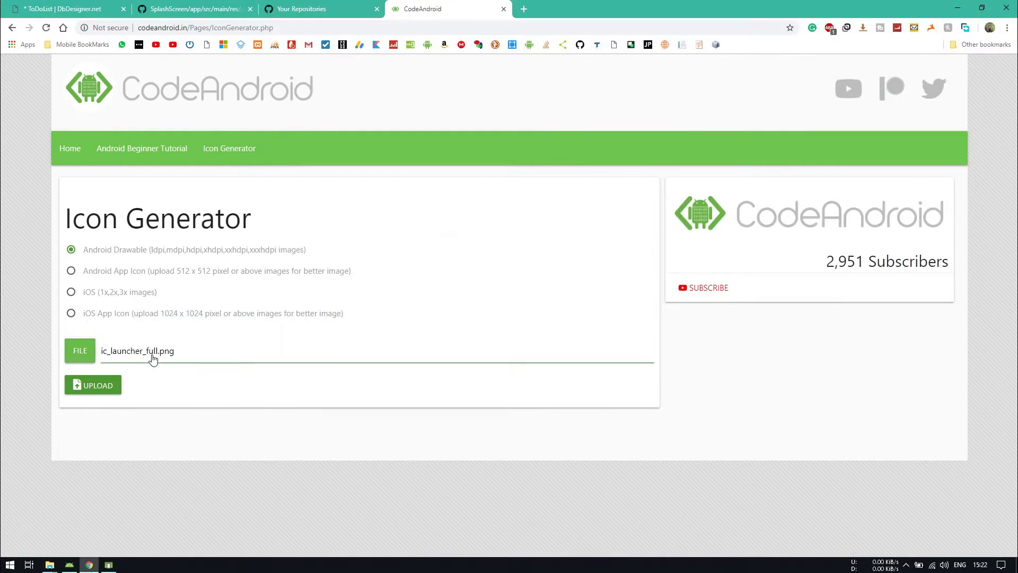
click(82, 390)
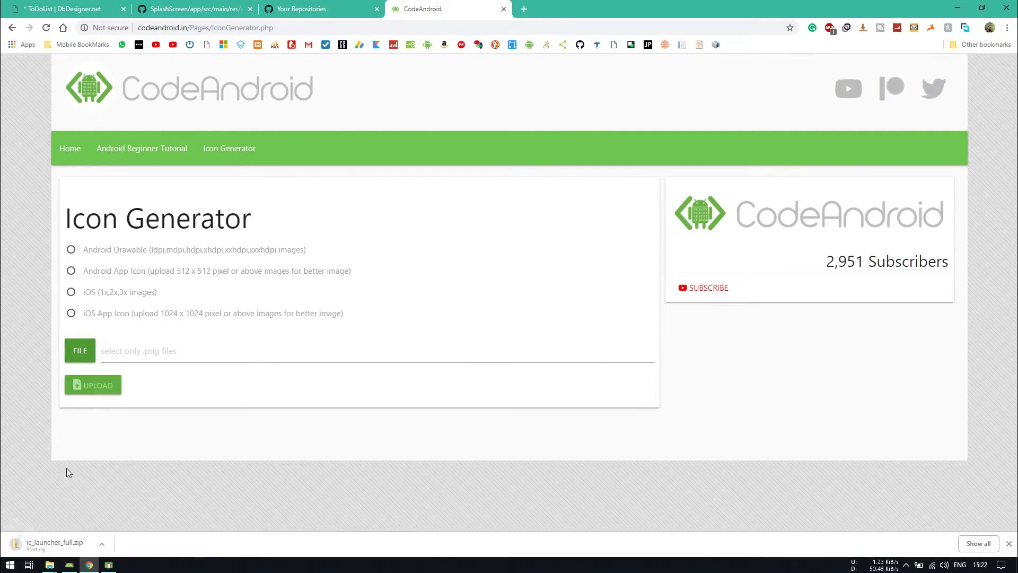
Step: Paste ic_launcher_full.zip's six drawable folders into res, then close Explorer and minimize Chrome
click(49, 545)
click(50, 564)
click(99, 509)
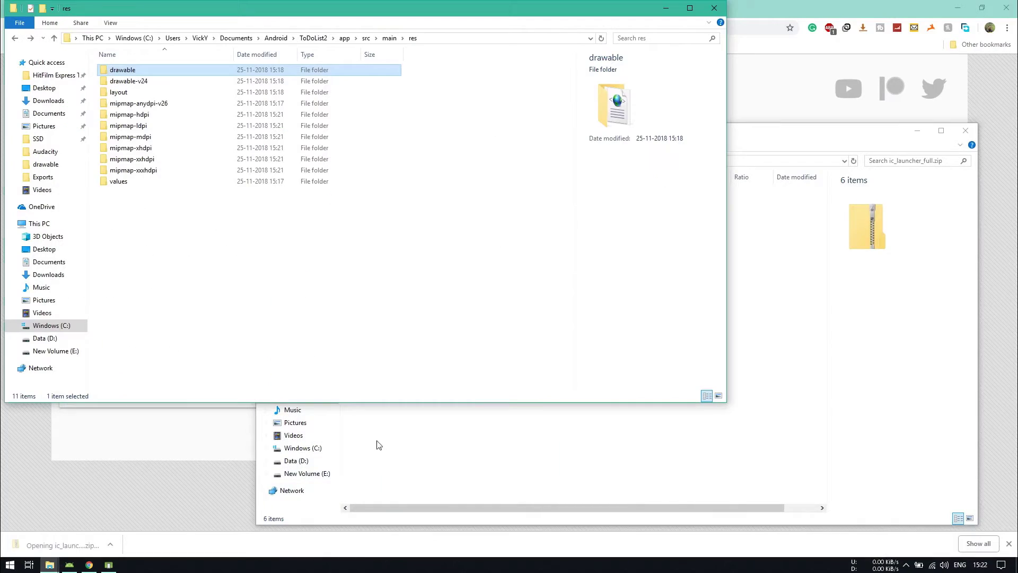
click(676, 302)
mouse_move(434, 296)
mouse_down()
mouse_move(357, 192)
mouse_move(287, 198)
mouse_up()
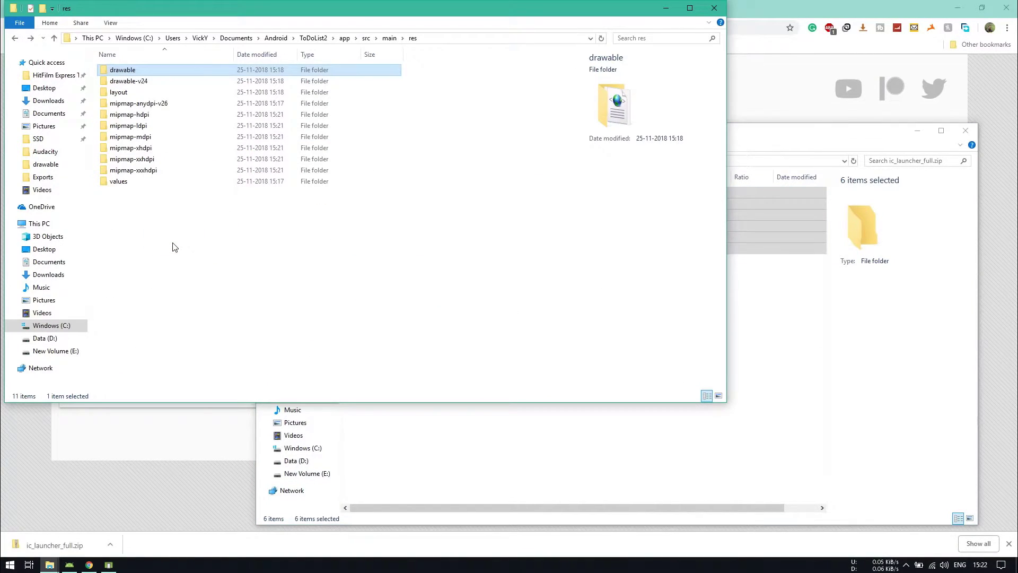
key(ctrl+v)
click(177, 331)
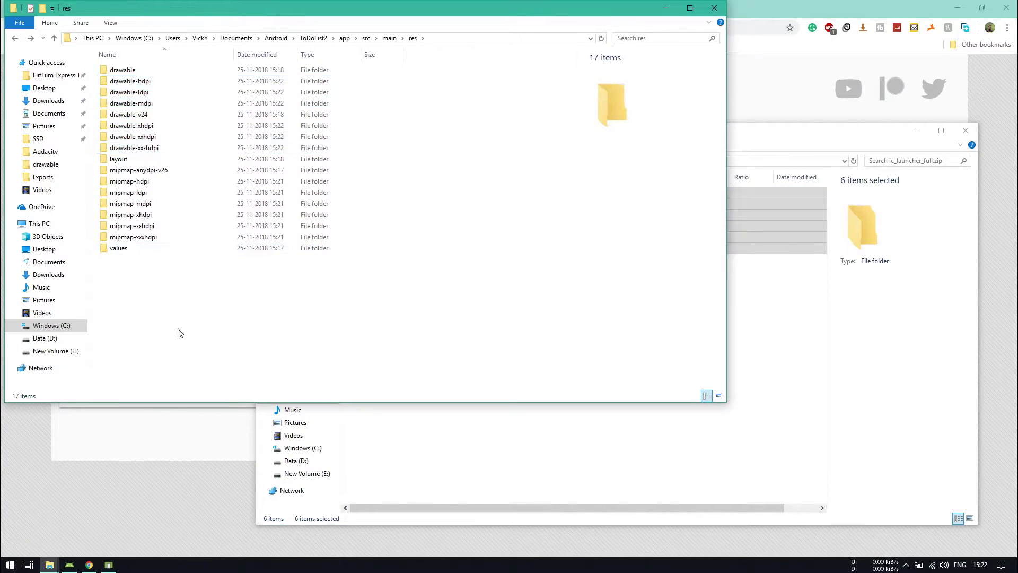
click(715, 8)
click(964, 129)
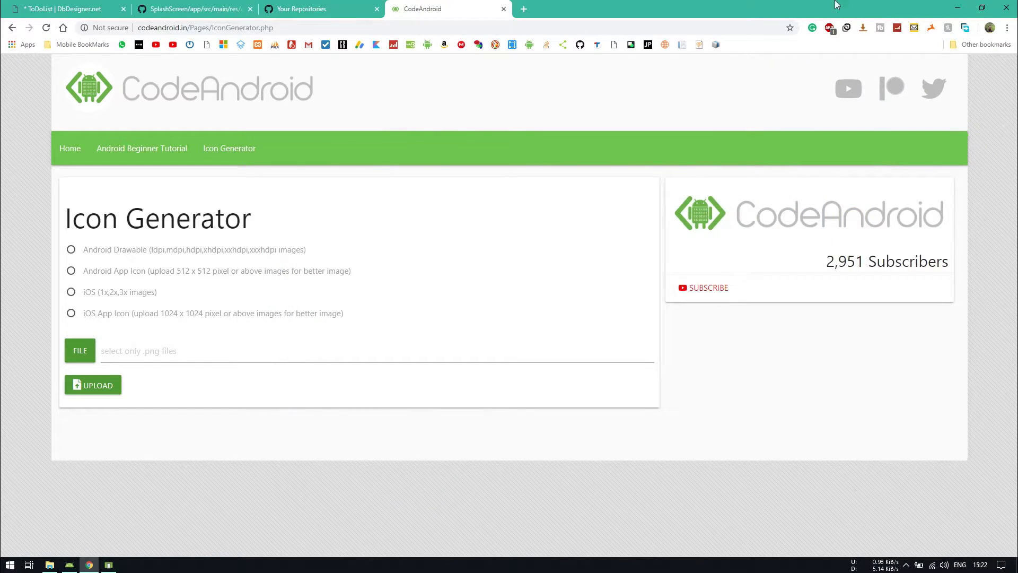
click(957, 8)
Step: Open res/layout/activity_main.xml in Text mode with the build panel hidden
click(783, 9)
click(83, 245)
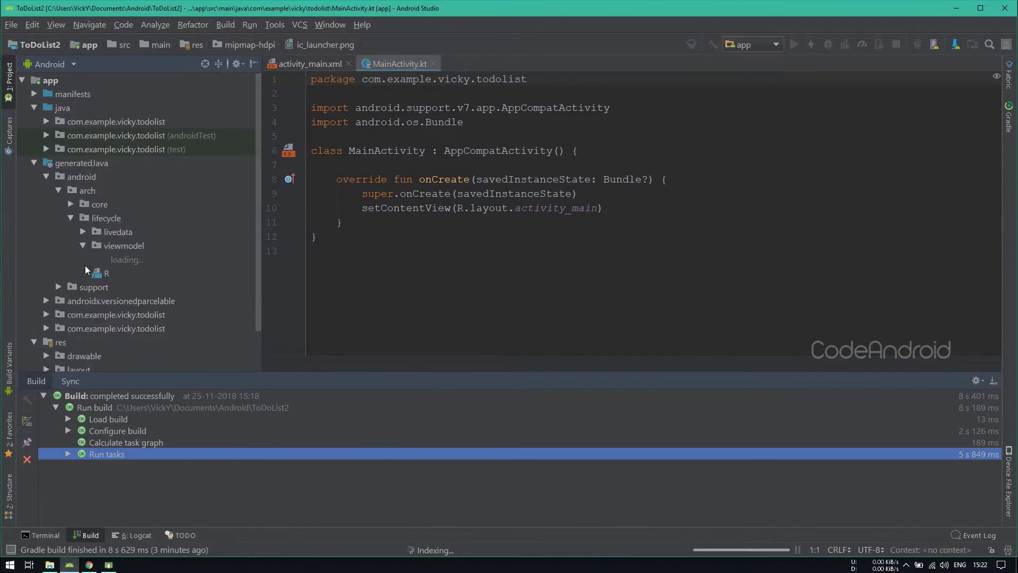
click(46, 204)
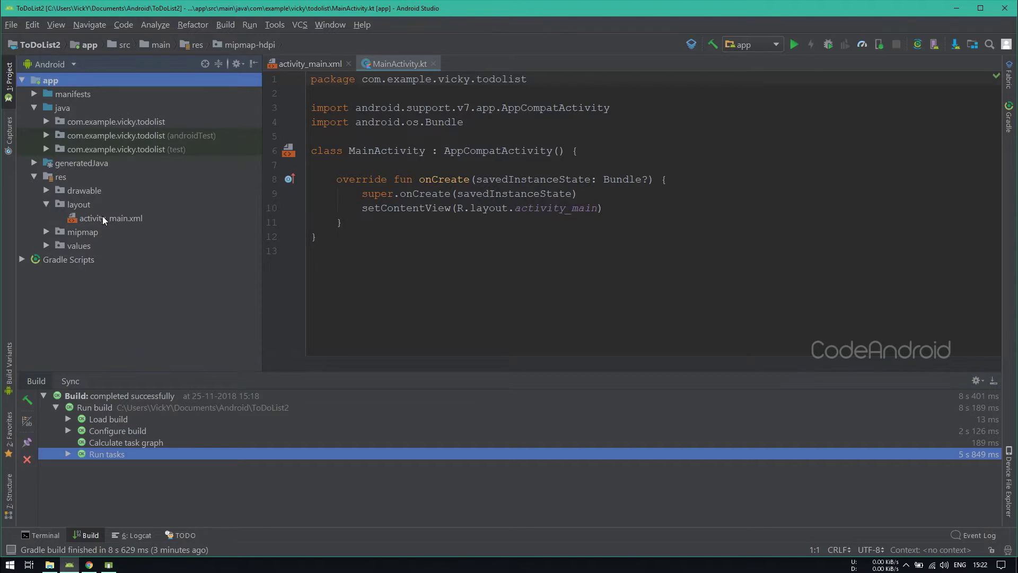
double_click(103, 218)
click(315, 363)
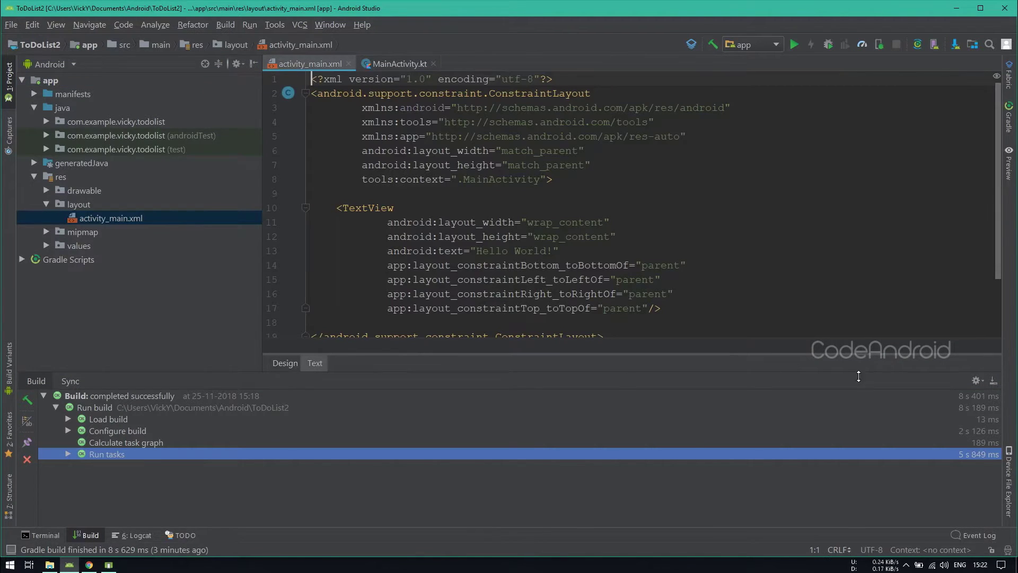
key(shift+Escape)
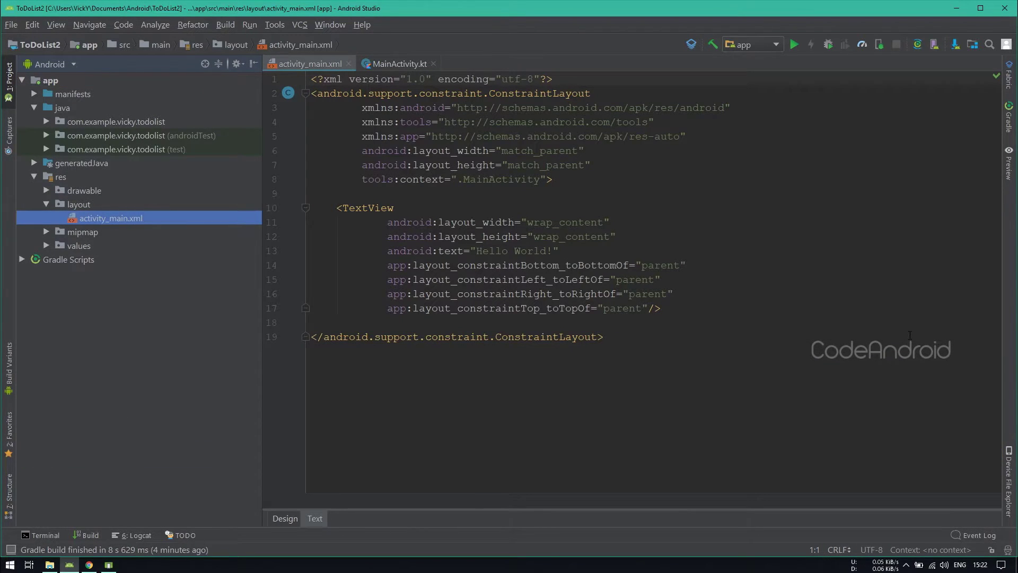
Step: Rename the TextView to ImageView and set its width and height to 150dp
double_click(371, 207)
text(I)
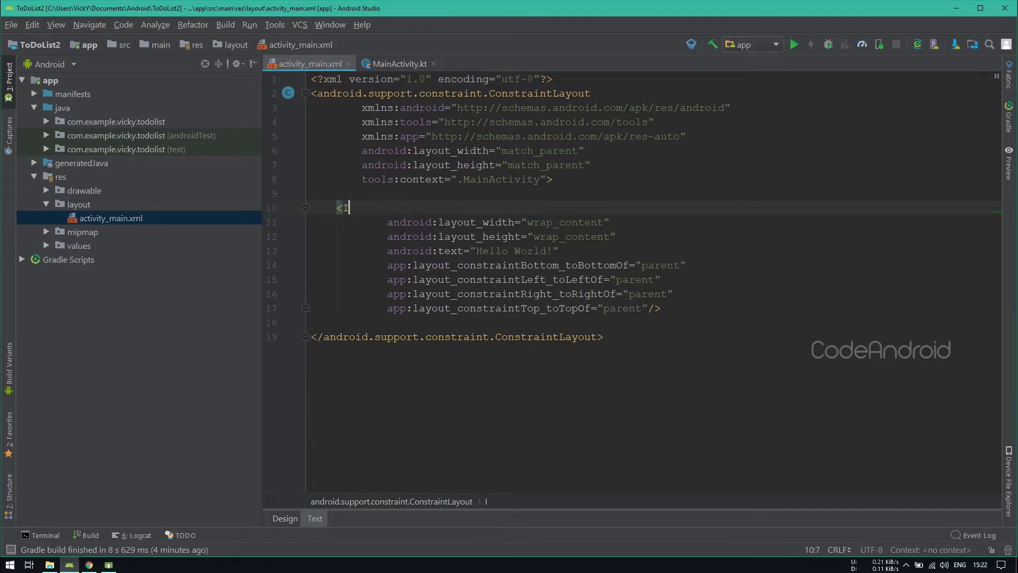
text(mageView)
double_click(575, 224)
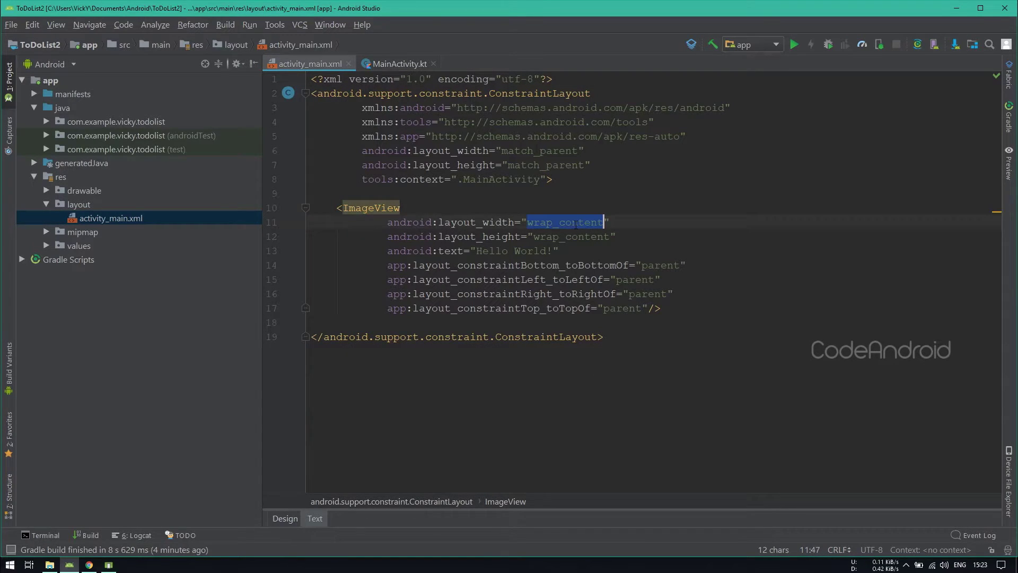
text(150dp)
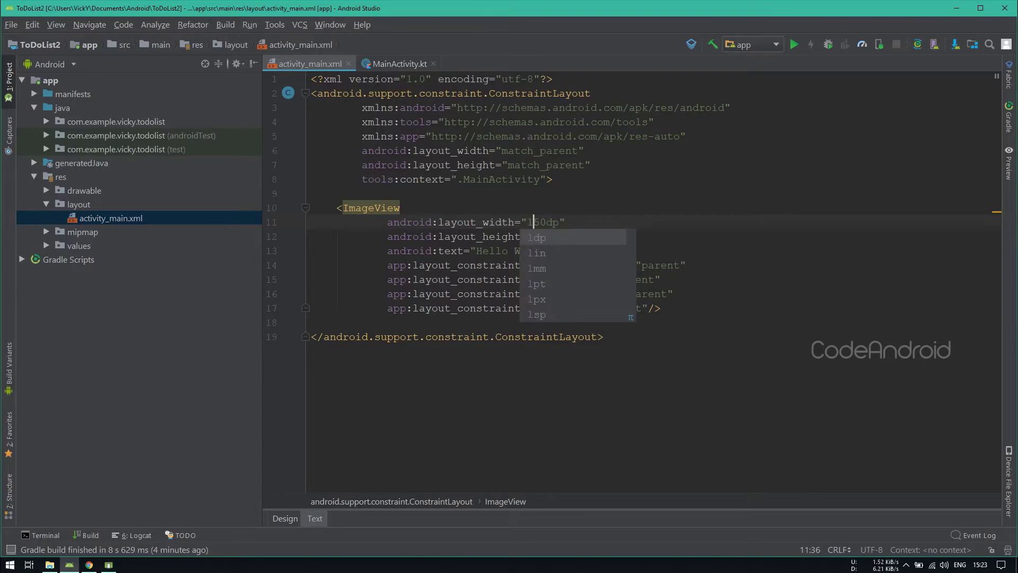
click(578, 236)
double_click(578, 236)
text(150dp)
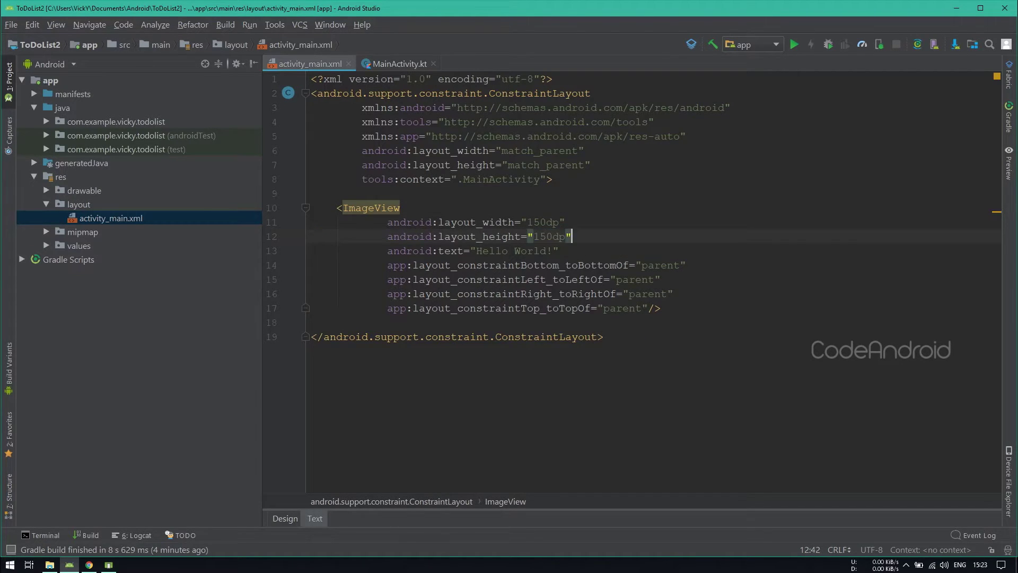
text(android:src="@dr)
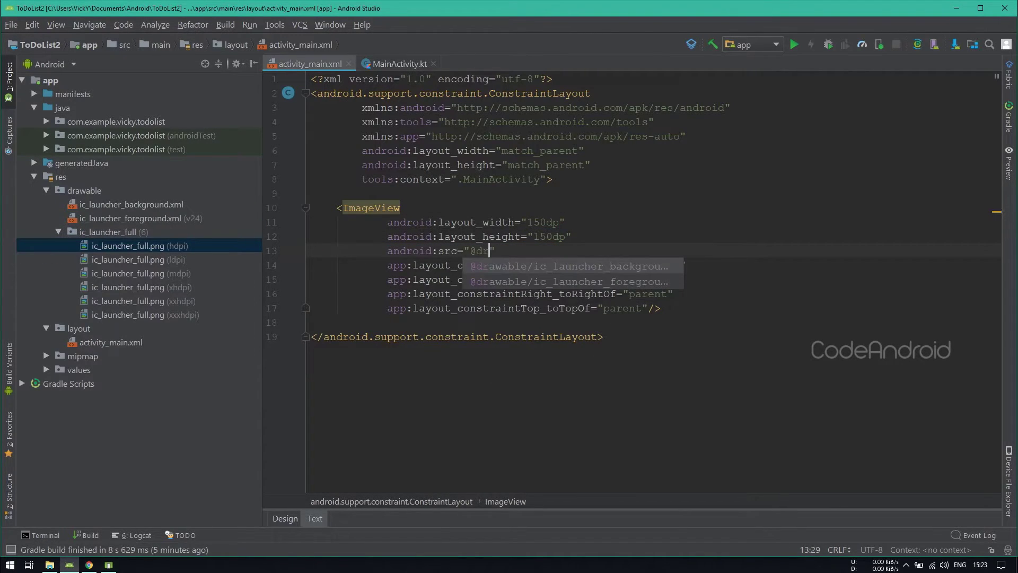
text(awable/ic)
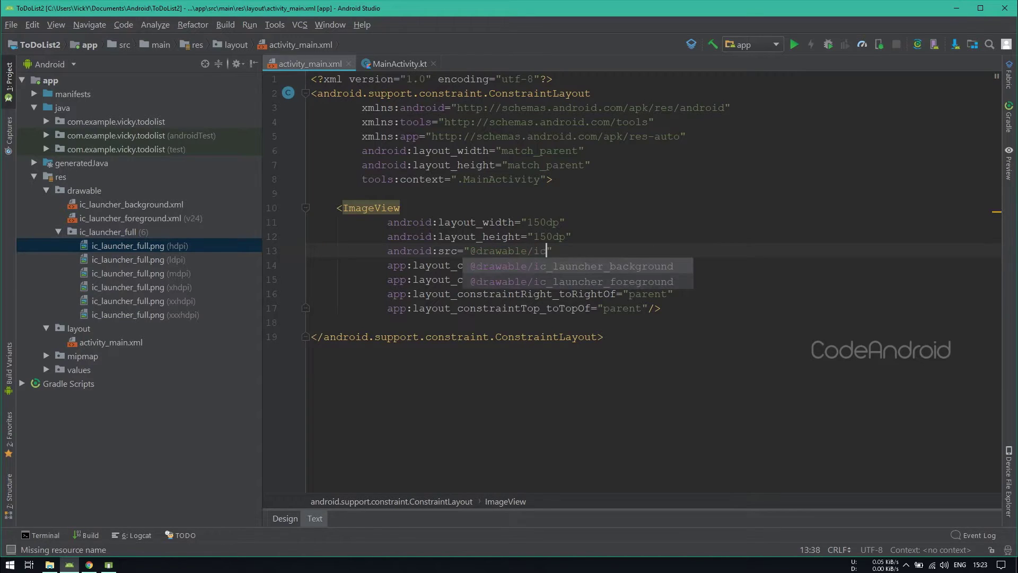
text(_launcher_f)
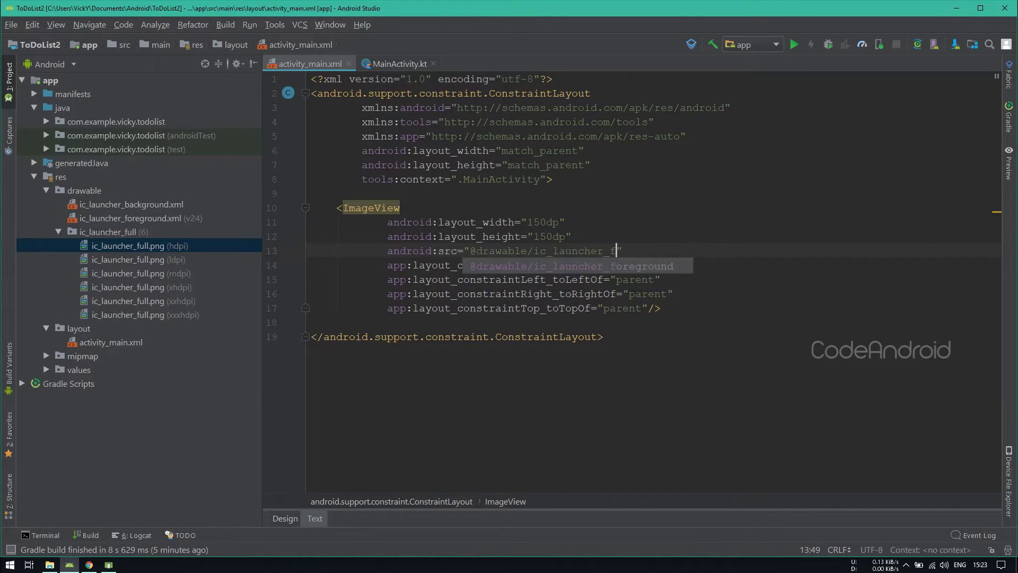
text(ull)
click(551, 265)
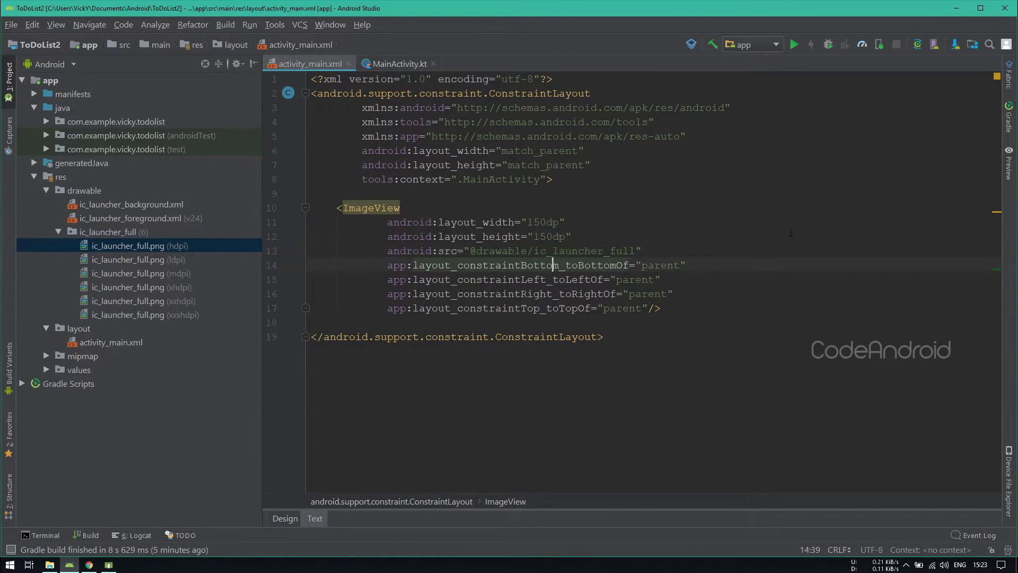
click(1009, 167)
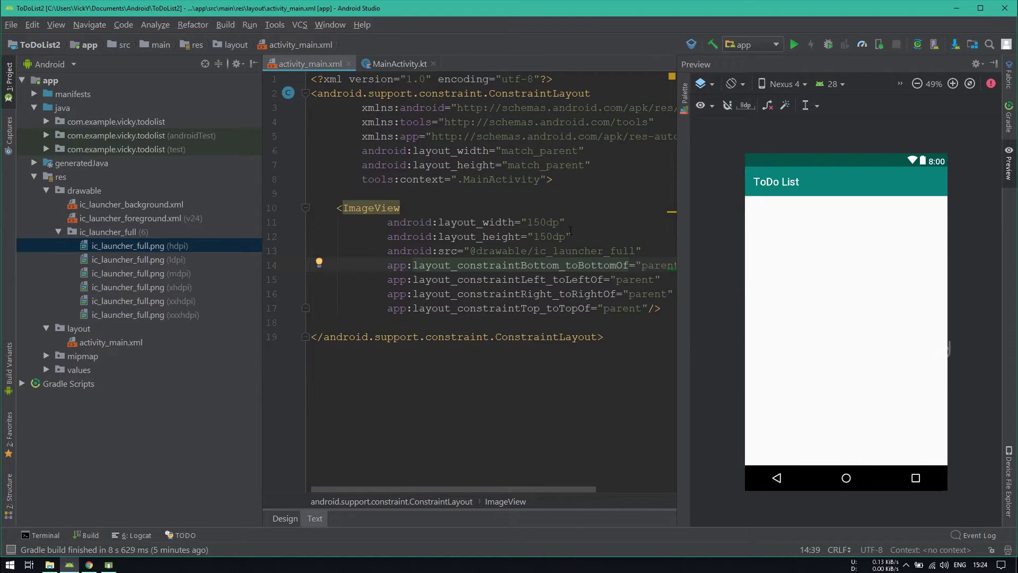
click(919, 43)
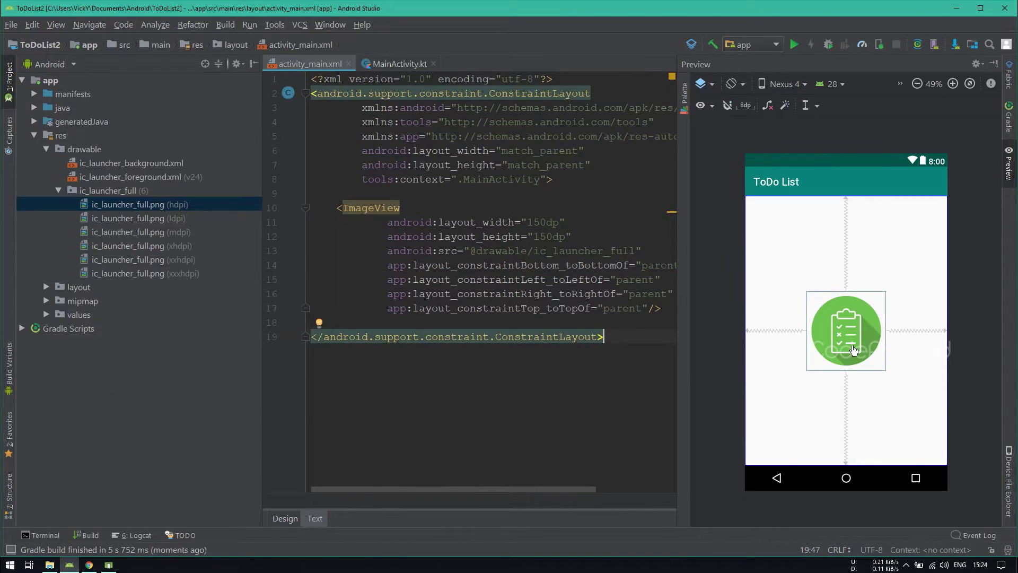
Step: Add android:id="@+id/ic_logo" to the ImageView
click(400, 208)
key(Return)
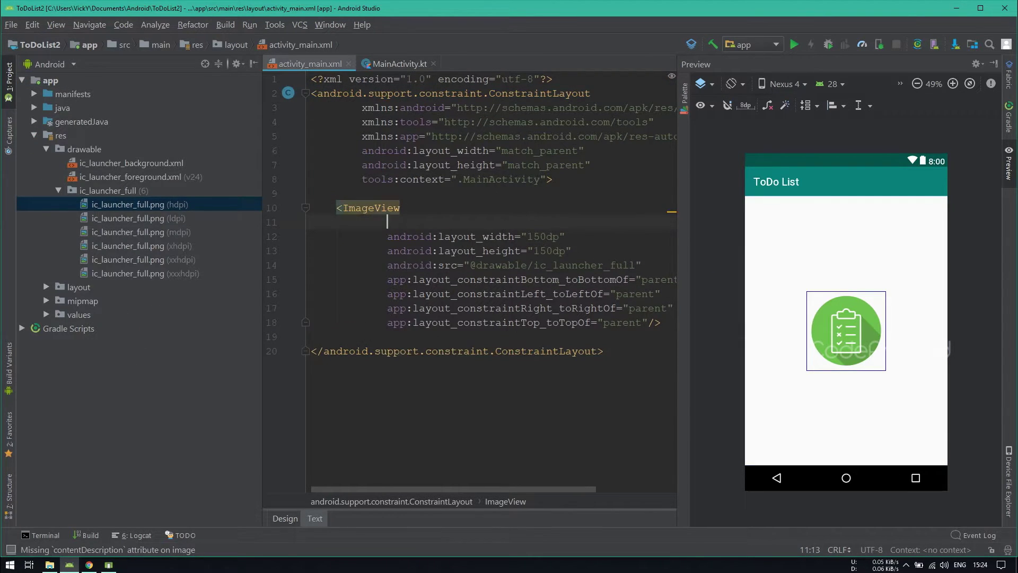
text(id)
key(Return)
text(ic_logo)
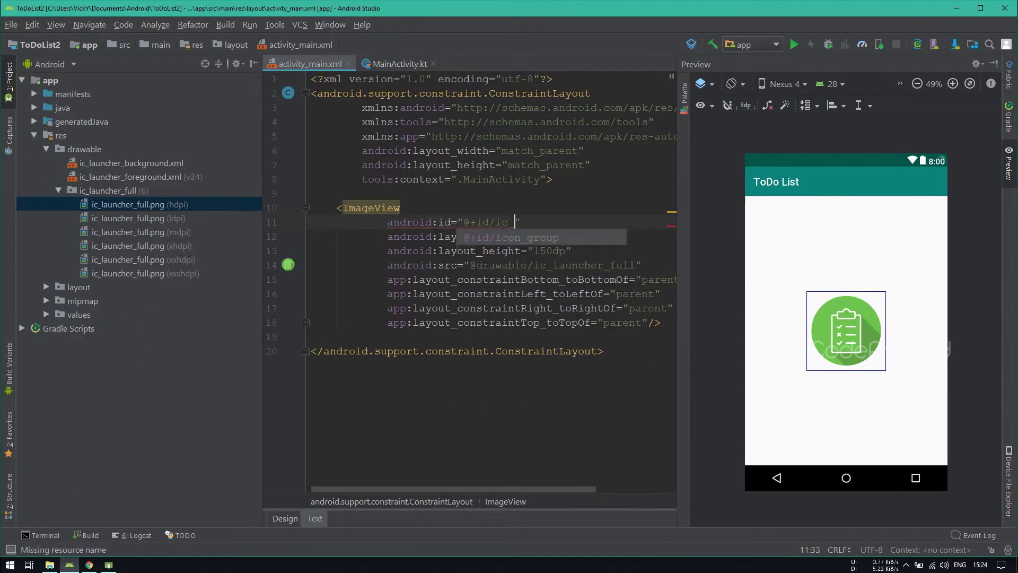
double_click(517, 222)
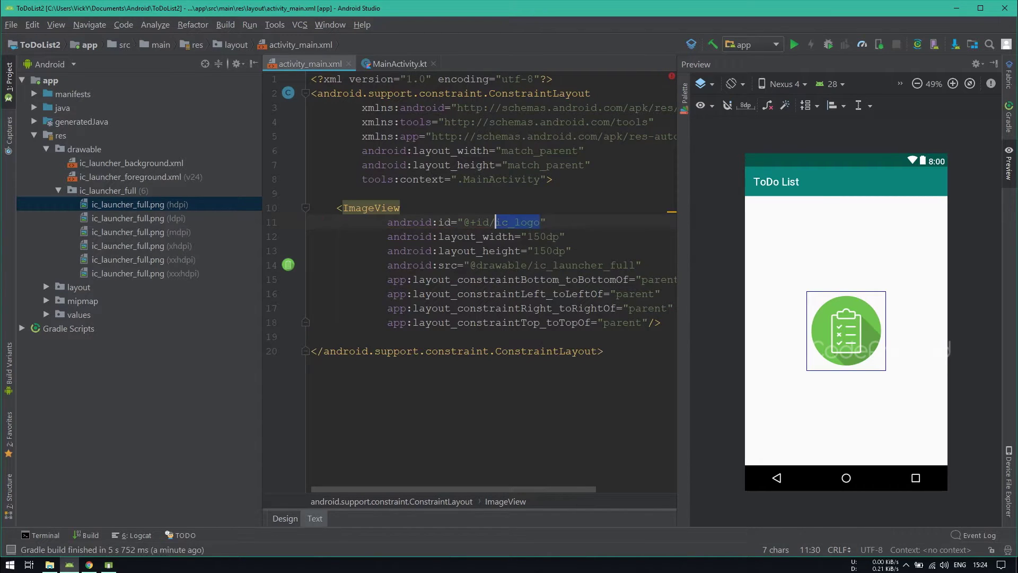
Step: Create a new 'anim' resource directory of resource type anim under res
click(48, 148)
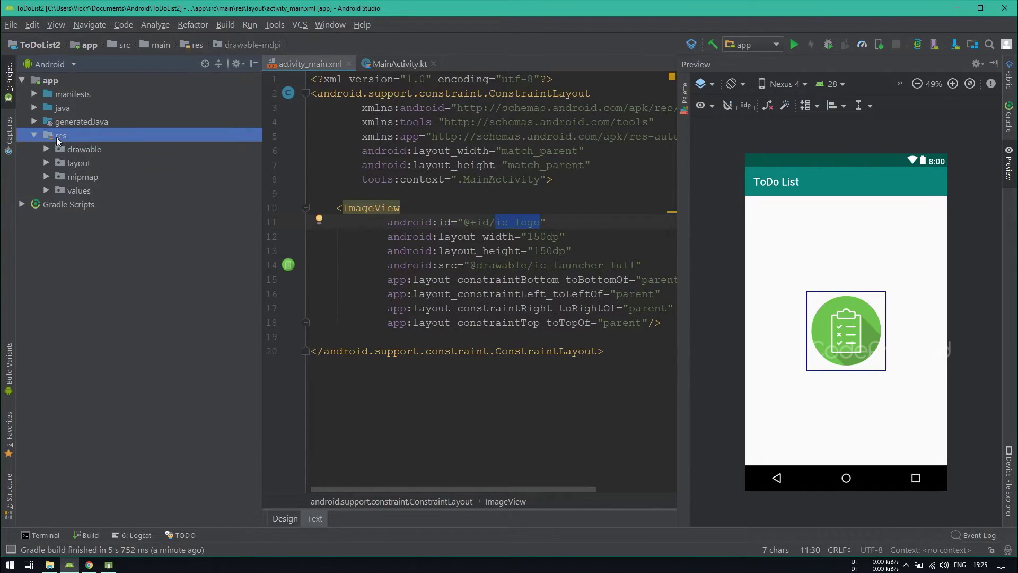
right_click(60, 135)
click(327, 139)
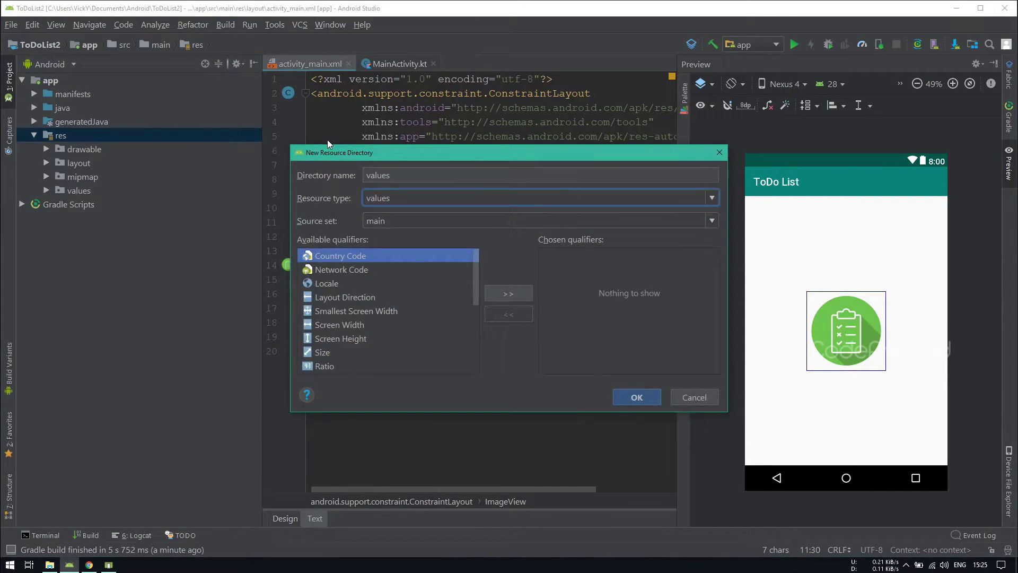
text(am)
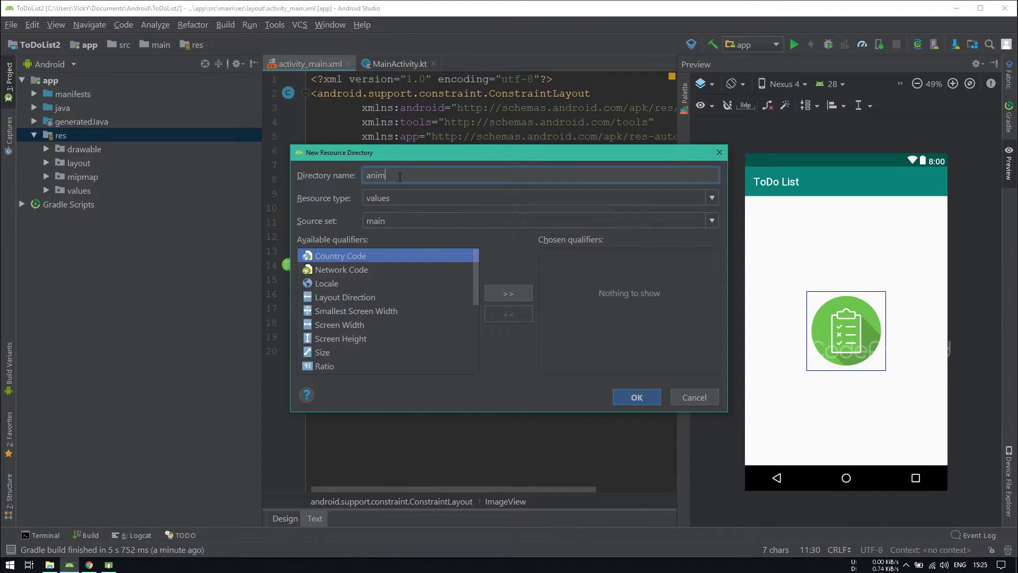
click(414, 201)
scroll(389, 235, up, 2)
click(385, 213)
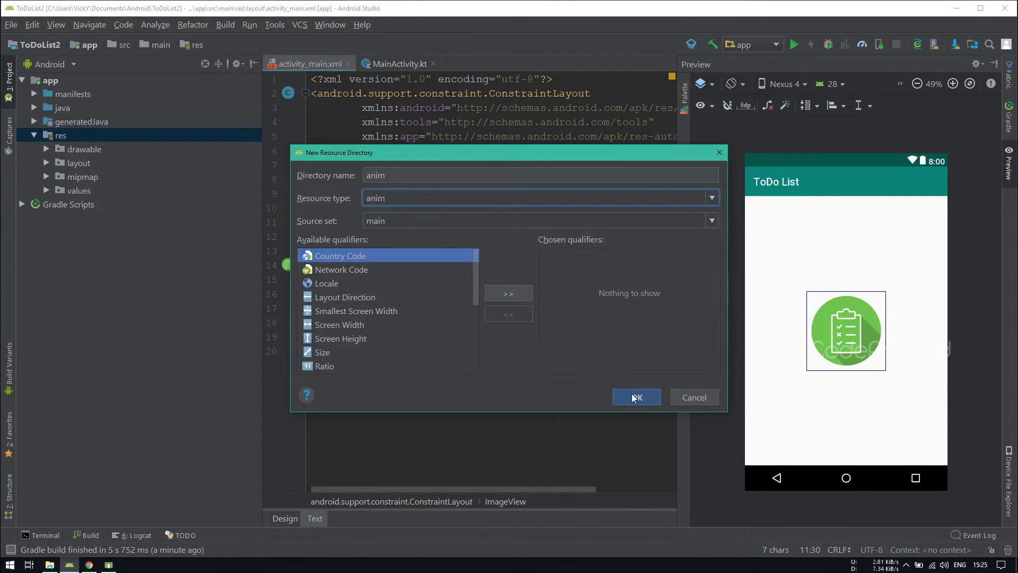
click(632, 394)
click(75, 150)
Step: Open splash_in.xml in the GitHub SplashScreen repository's anim folder and select its code
click(88, 565)
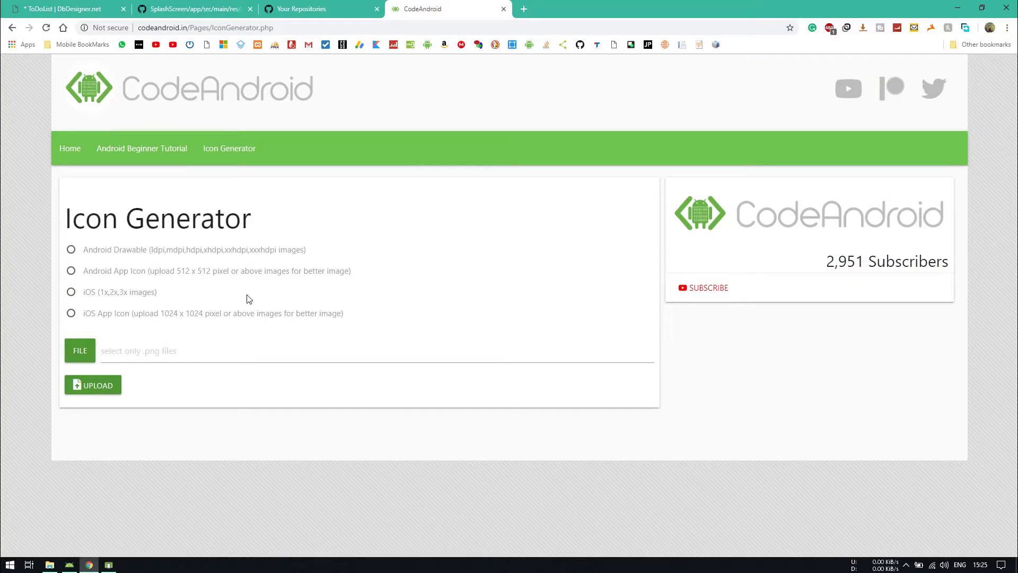
click(300, 9)
click(194, 9)
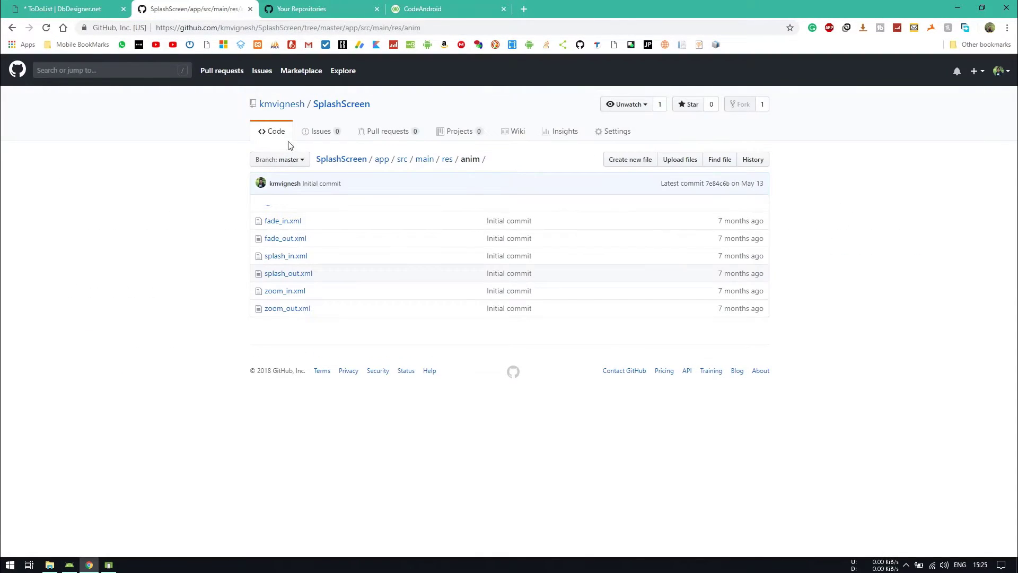
drag(374, 105, 212, 106)
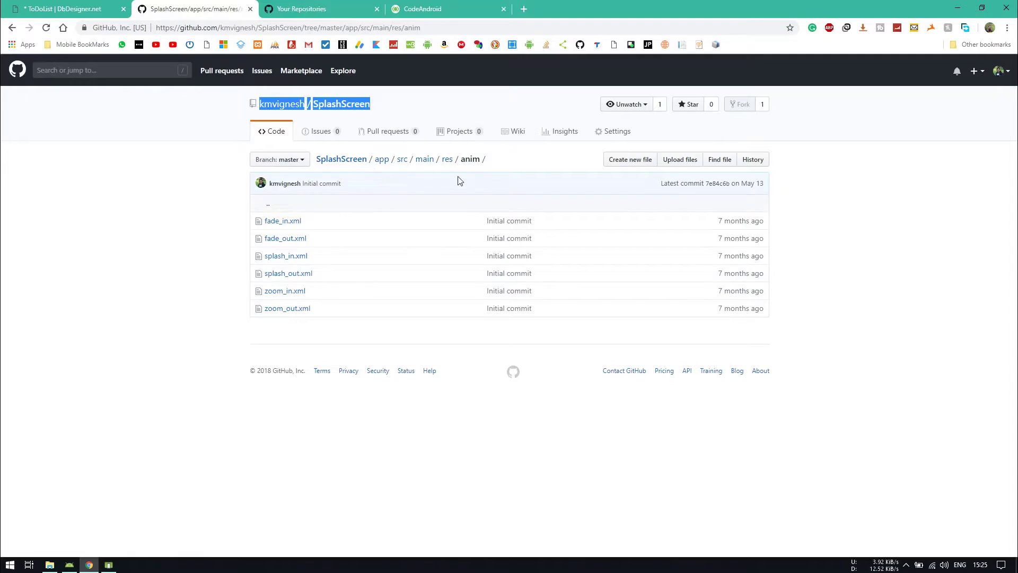
drag(518, 159, 315, 159)
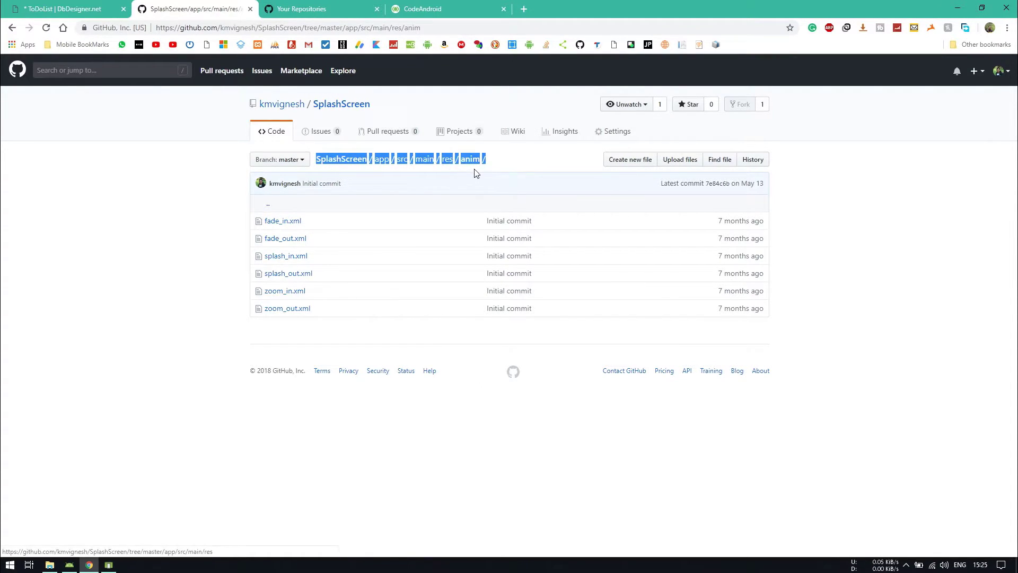
click(383, 215)
click(285, 255)
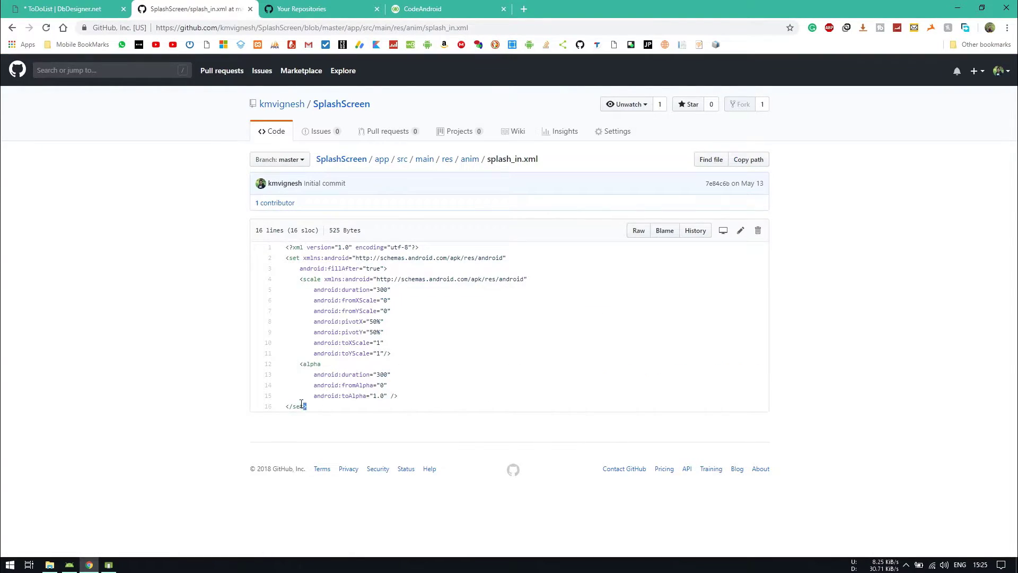
drag(310, 407, 274, 249)
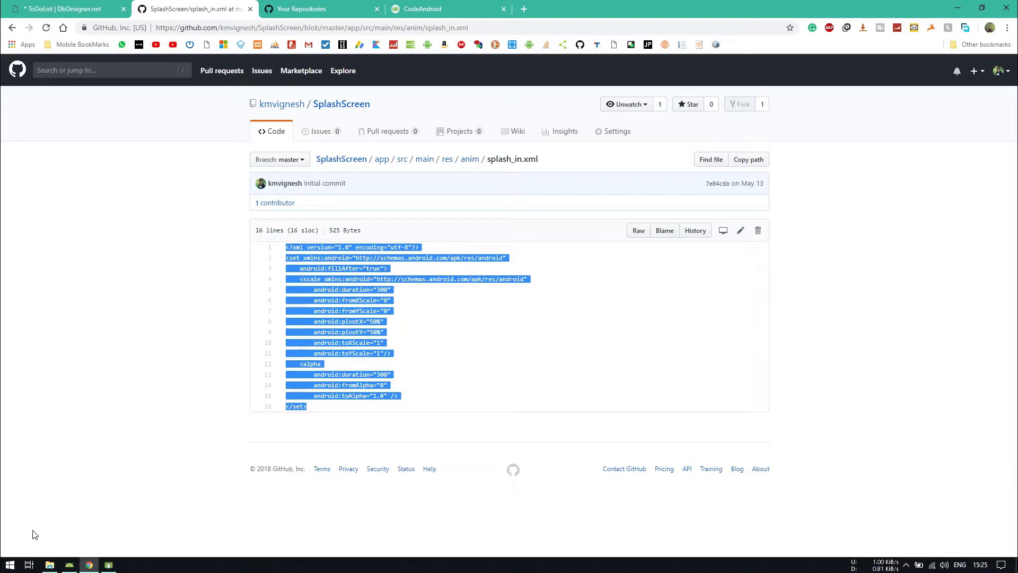
Step: Create animation resource file splash_in in res/anim and paste the copied code into it
click(69, 565)
right_click(91, 148)
mouse_move(116, 89)
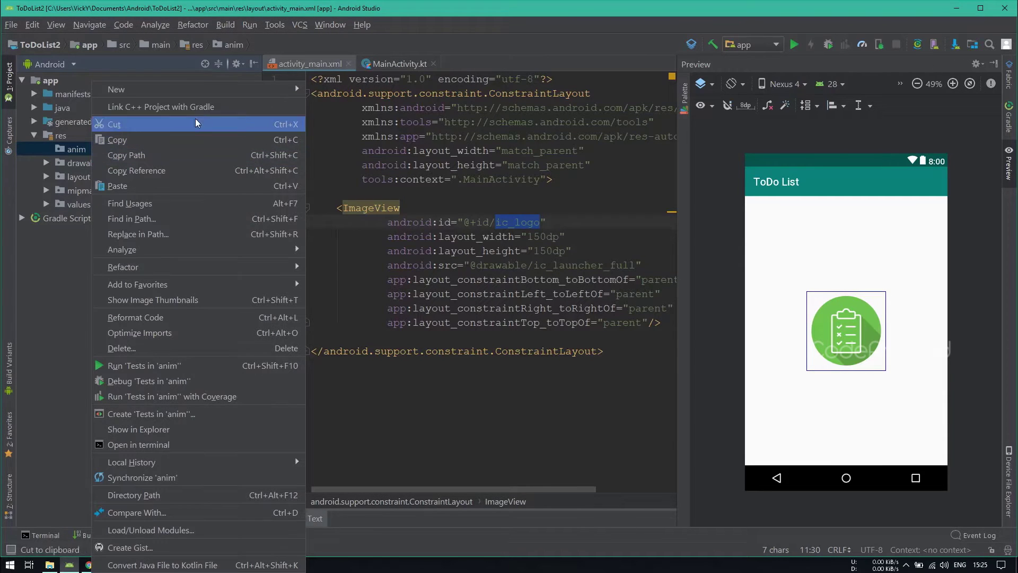
click(360, 107)
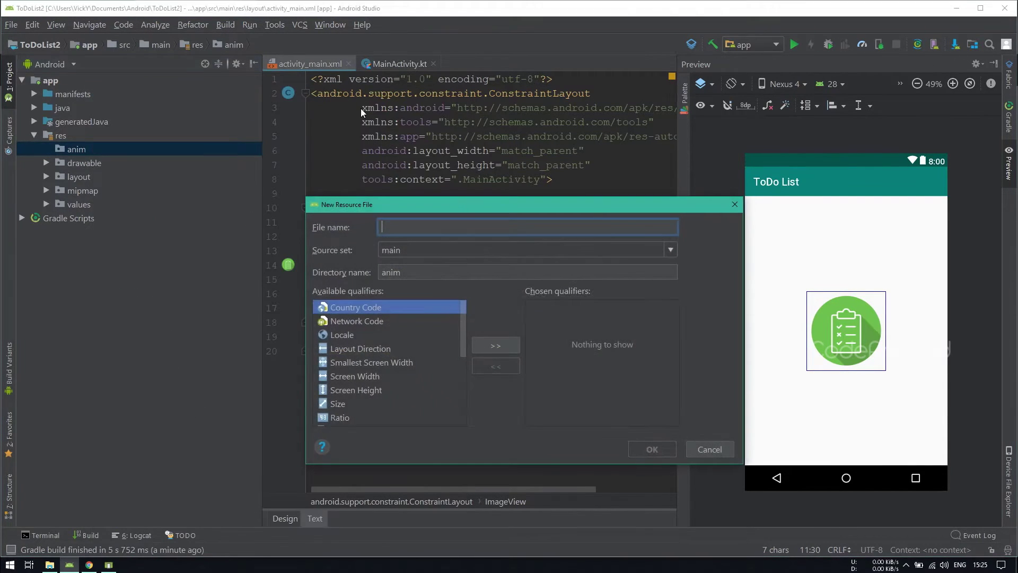
text(splash)
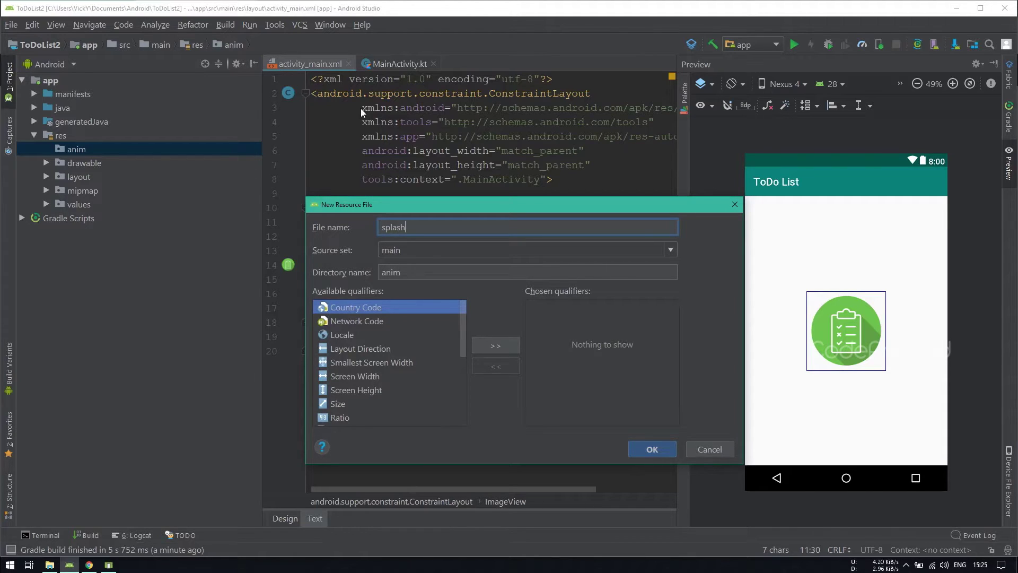
text(_in)
key(Return)
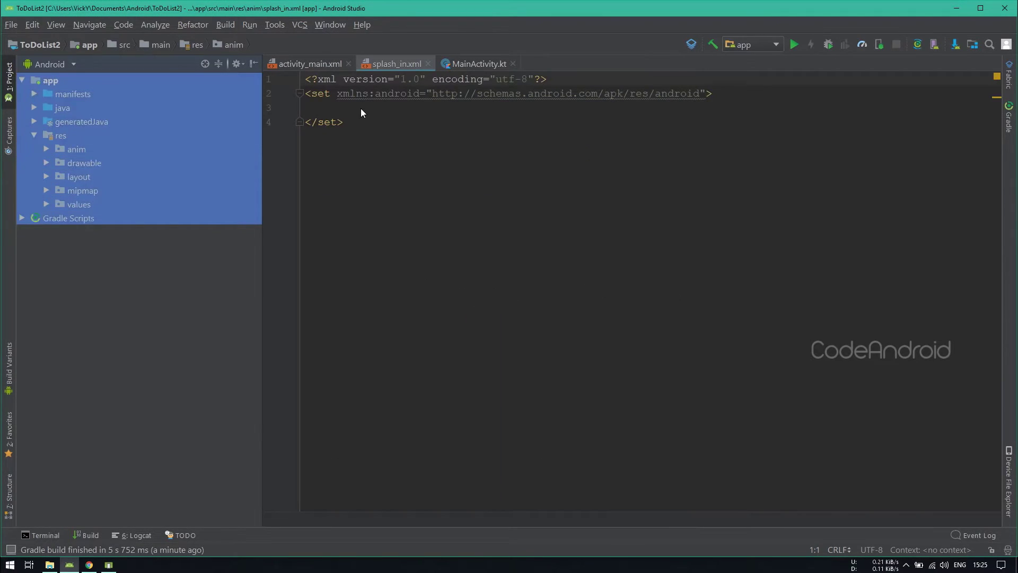
key(ctrl+a)
text(<?xml version="1.0" encoding="utf-8"?> <set xmlns:android="http://schemas.android.com/apk/res/android"      android:fillAfter="true">     <scale xmlns:android="http://schemas.android.com/apk/res/android"            android:duration="300"            android:fromXScale="0"            android:fromYScale="0"            android:pivotX="50%"            android:pivotY="50%"            android:toXScale="1"            android:toYScale="1"/>     <alpha             android:duration="300"             android:fromAlpha="0"             android:toAlpha="1.0" /> </set>)
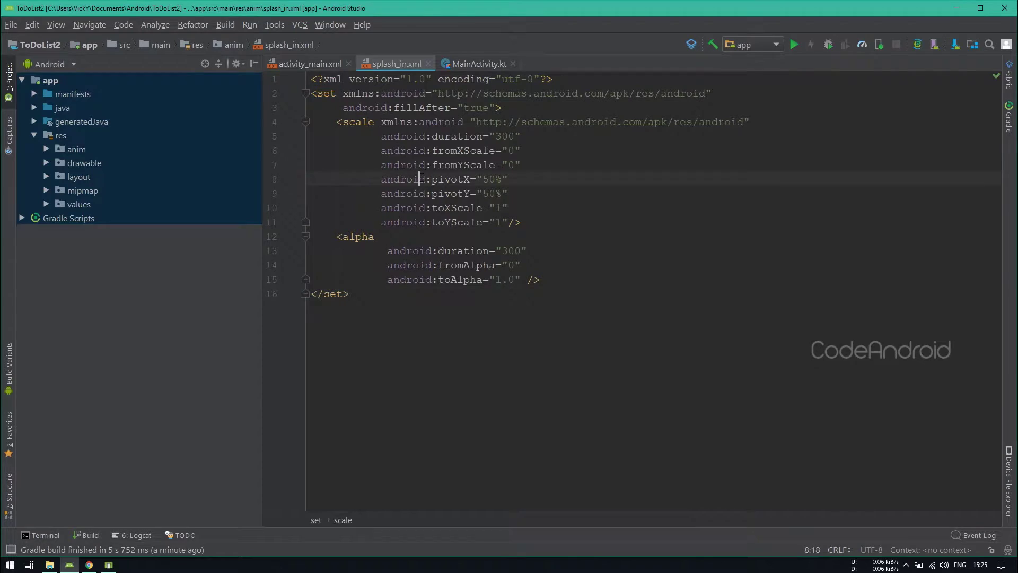
key(alt+Tab)
Step: Copy the splash_out.xml animation code from the GitHub anim folder
key(alt+Left)
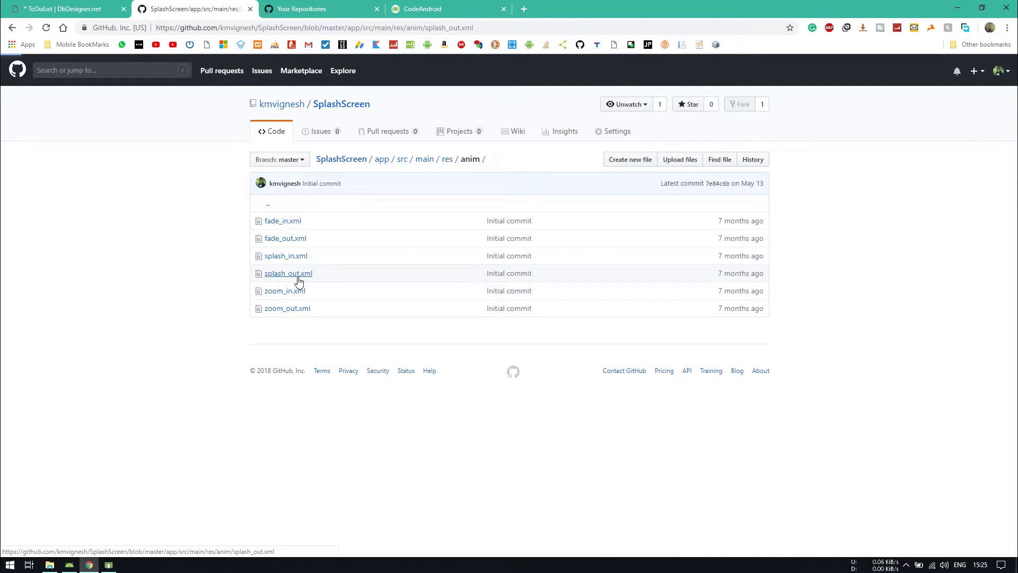
click(311, 289)
drag(310, 407, 279, 249)
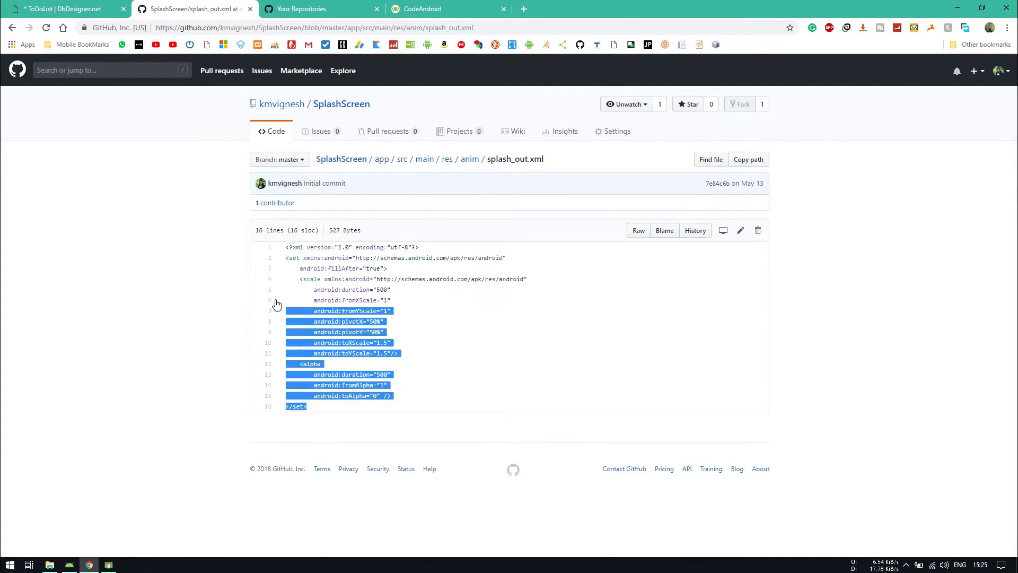
key(ctrl+c)
key(alt+Tab)
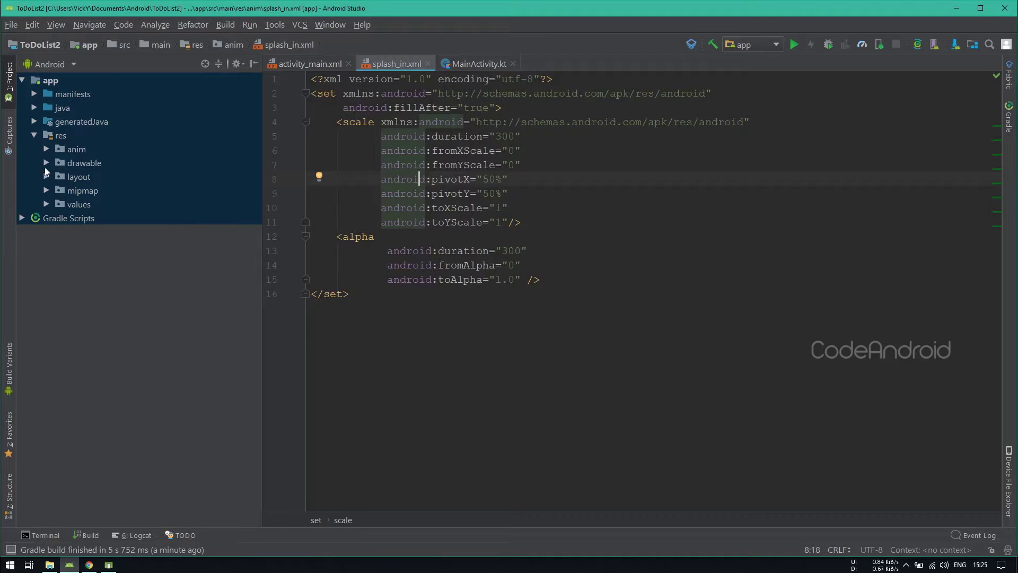
Step: Create animation resource file splash_out in anim and paste the copied code
click(46, 149)
right_click(73, 146)
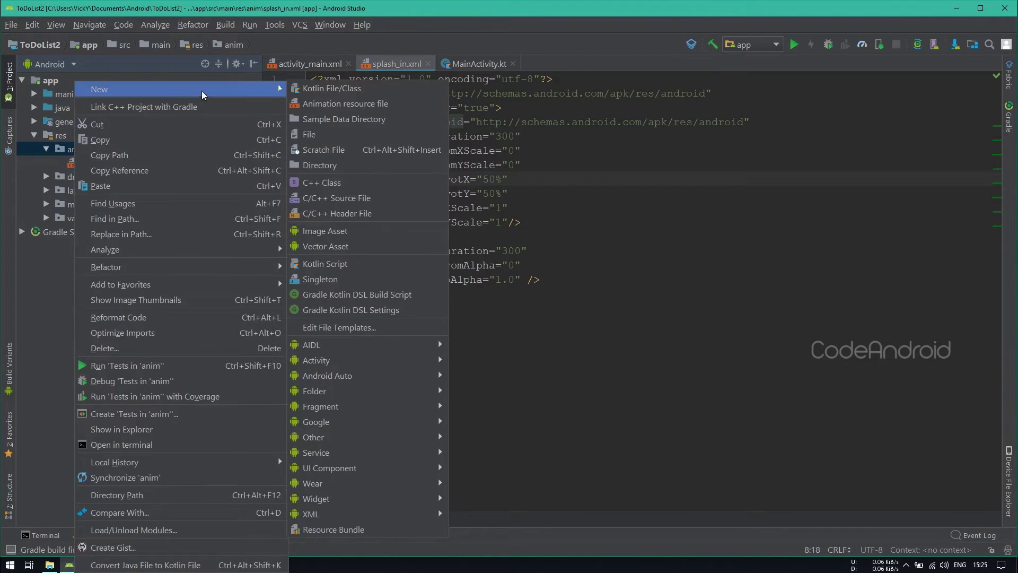
click(344, 103)
text(spl)
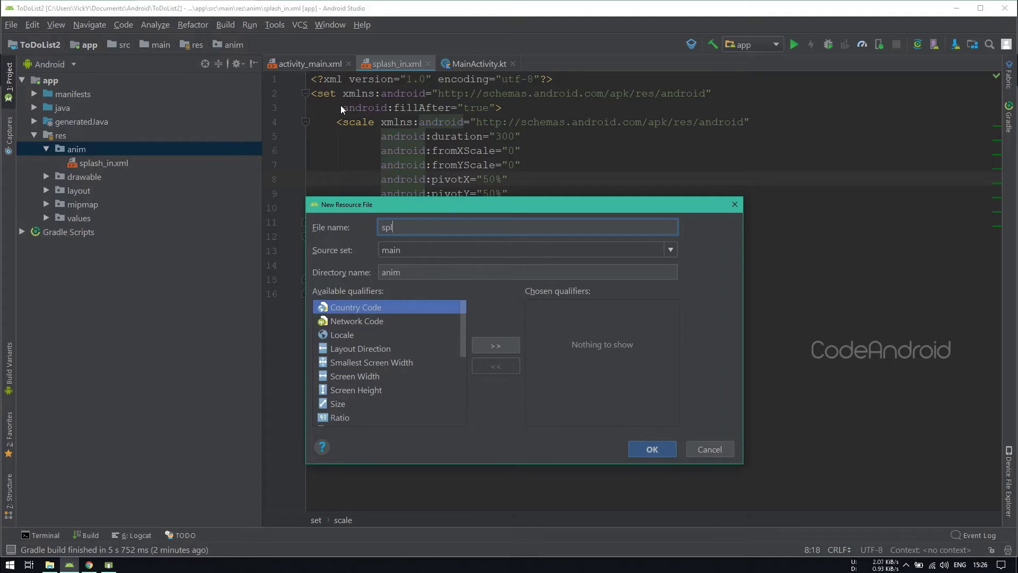
text(ash_out)
click(651, 449)
key(ctrl+a)
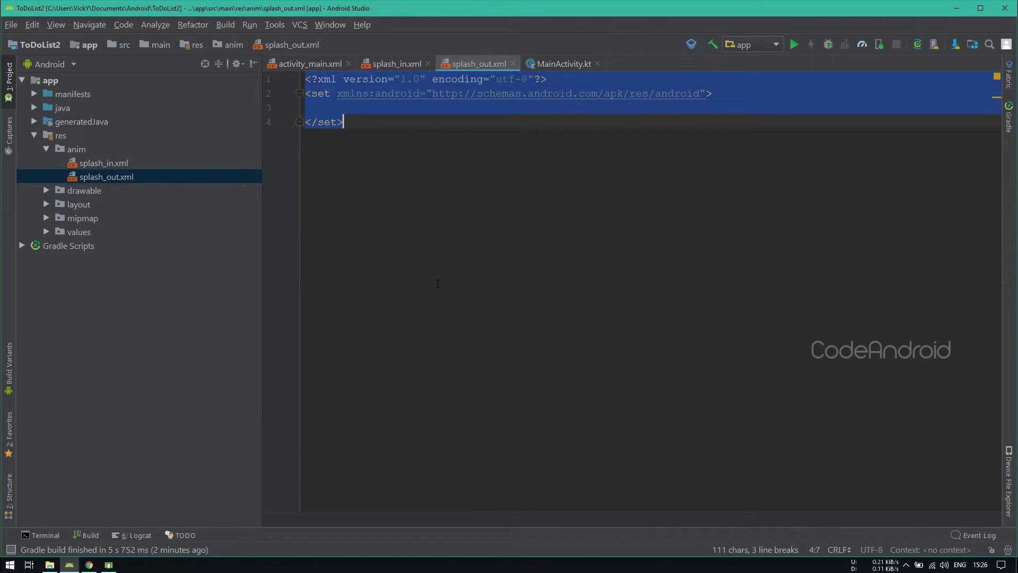
key(ctrl+v)
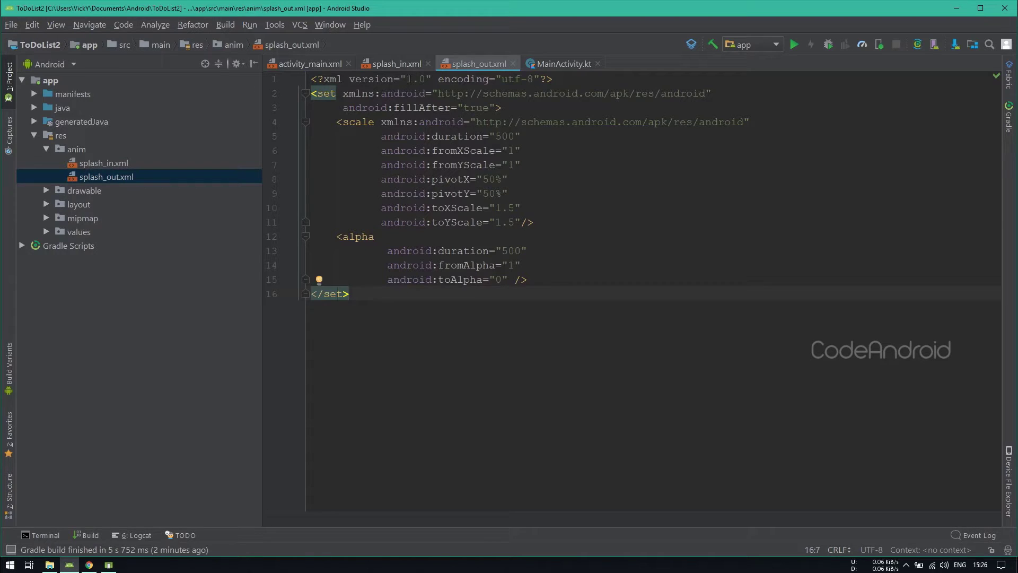
click(396, 63)
Step: In onCreate, add ic_logo.startAnimation(AnimationUtils.loadAnimation(this, R.anim.splash_in))
click(554, 66)
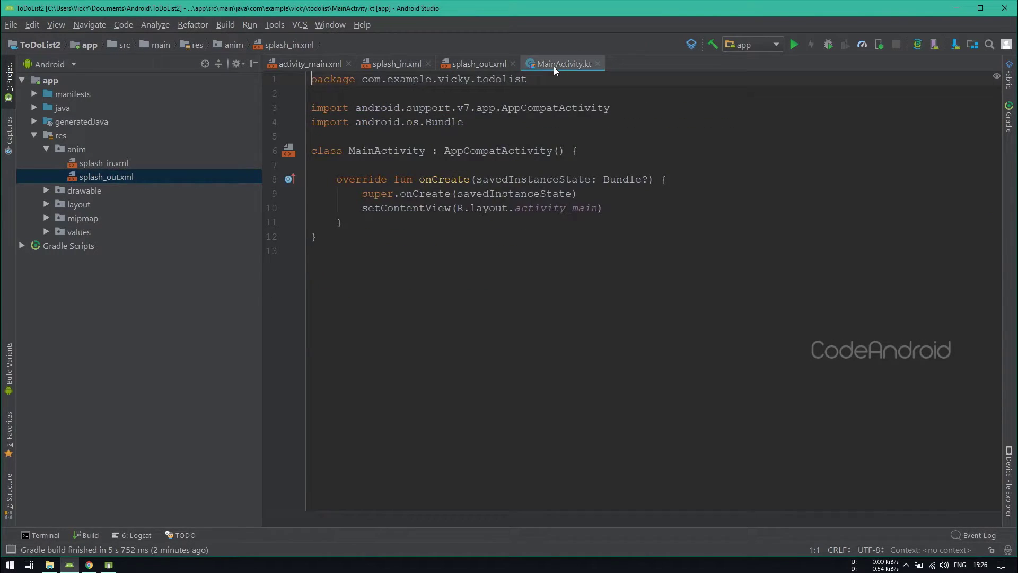
click(636, 193)
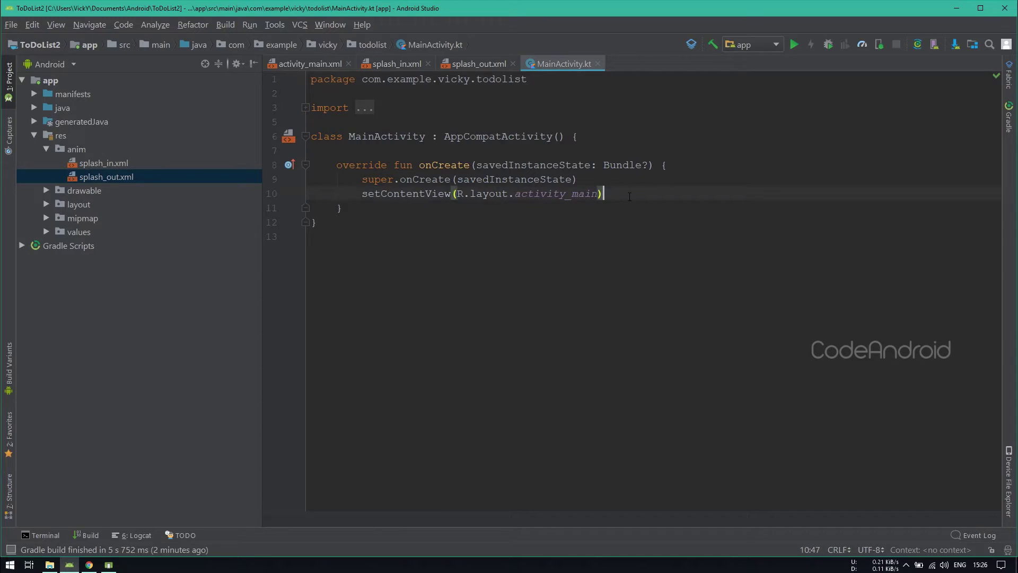
key(Return)
key(Return)
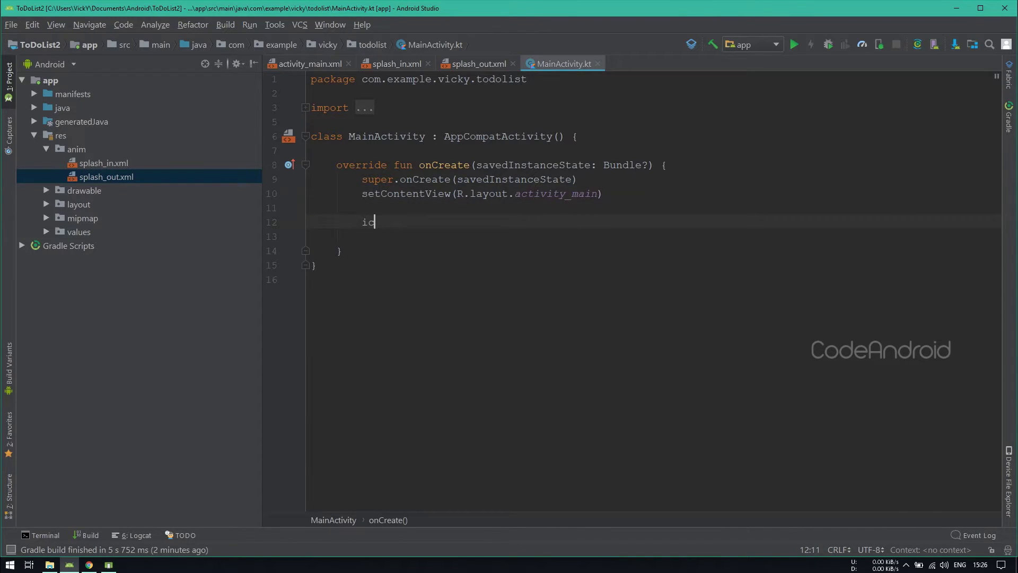
text(go.startA)
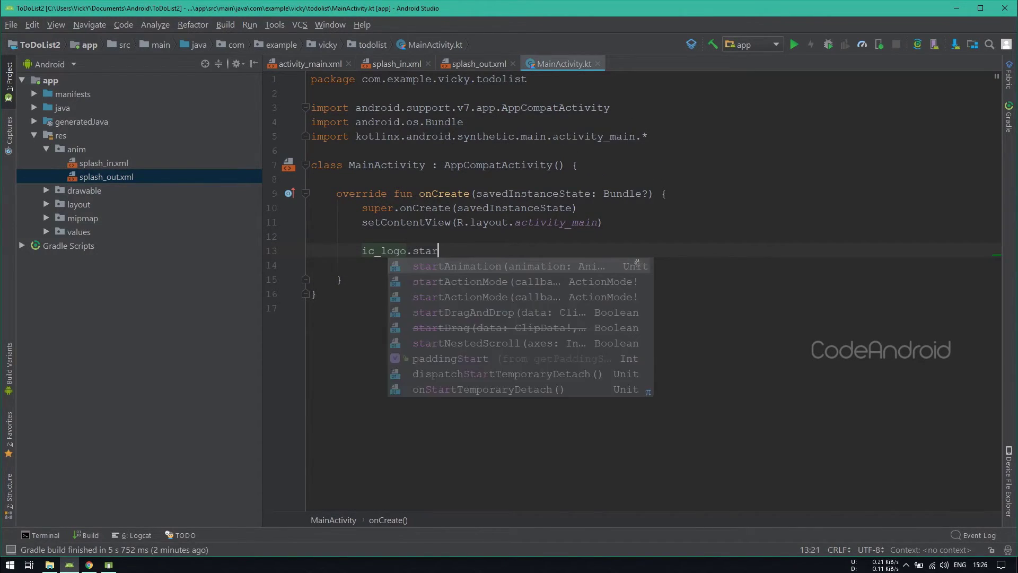
key(Return)
text(Animation(Animation)
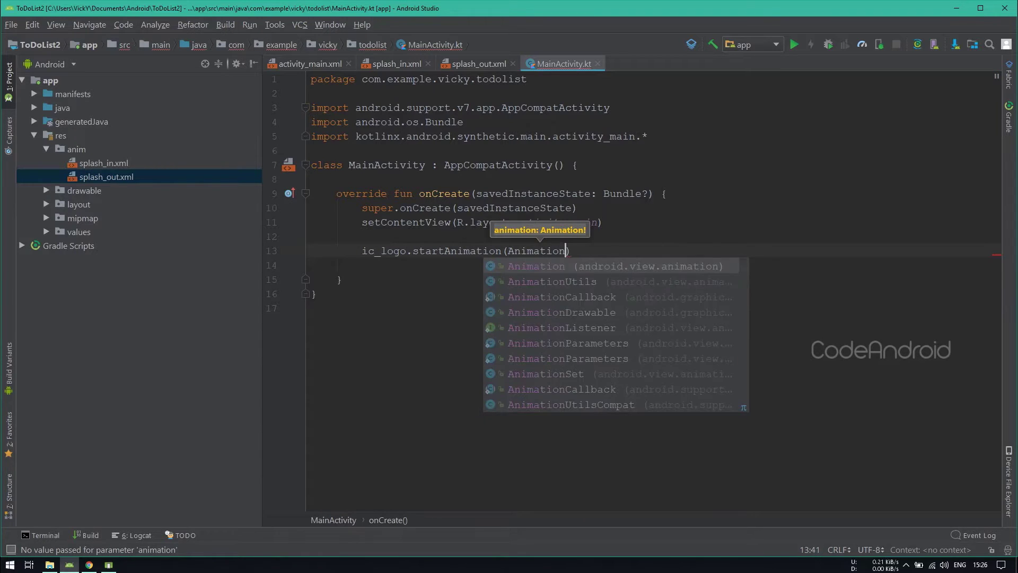
key(Down)
key(Return)
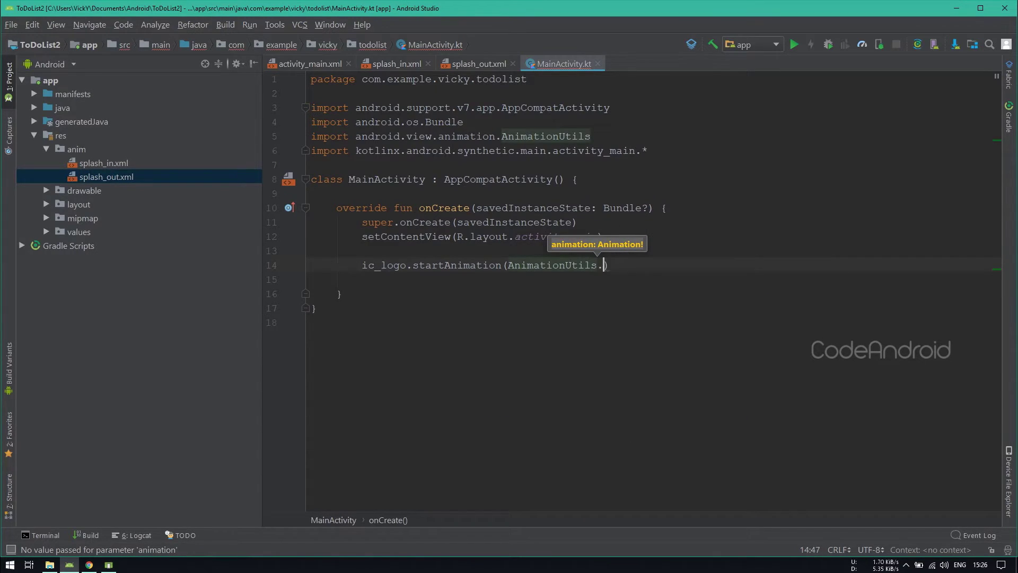
text(.loadAnimation()
key(Return)
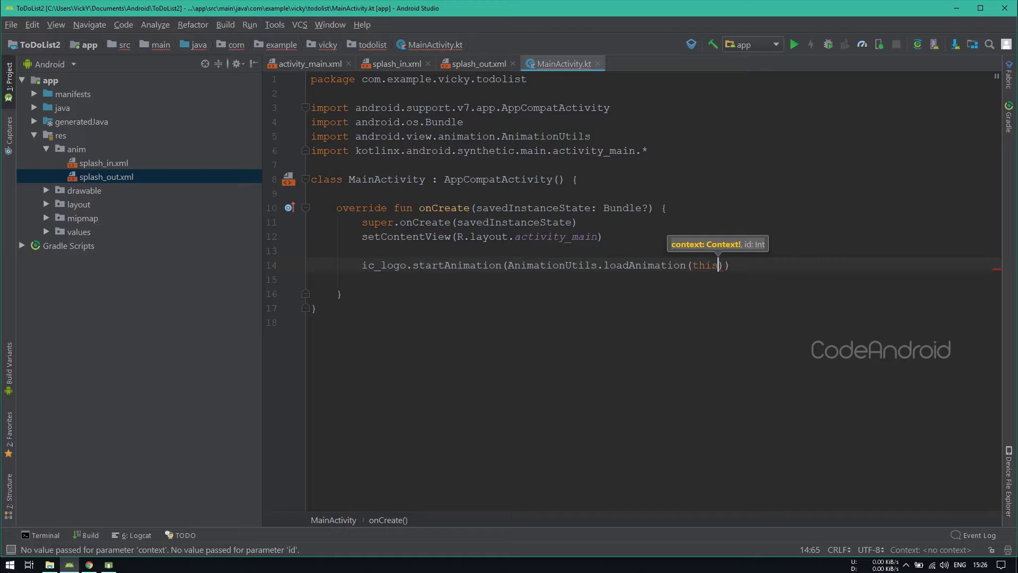
text(this,R.anim)
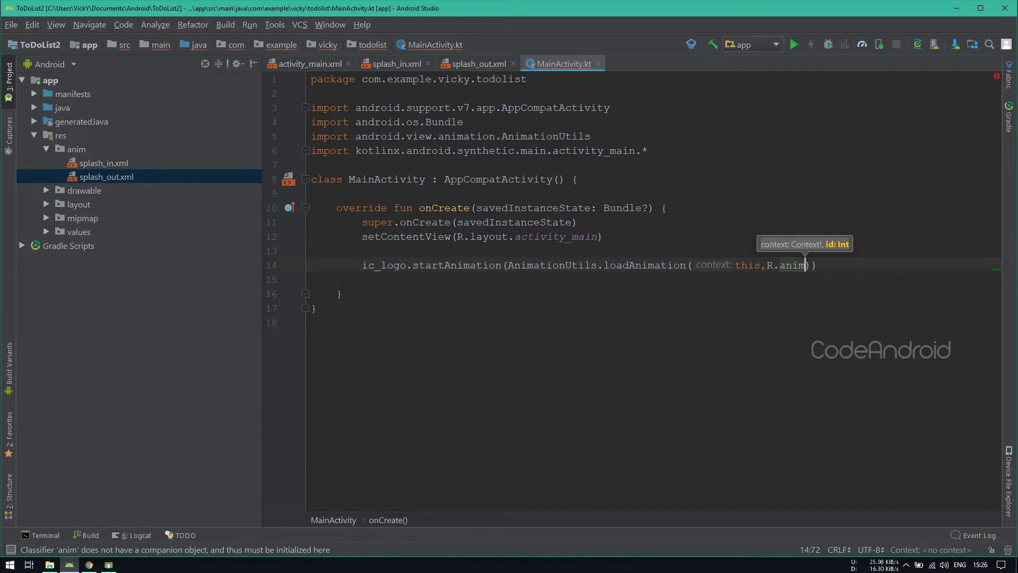
text(.sp)
key(Return)
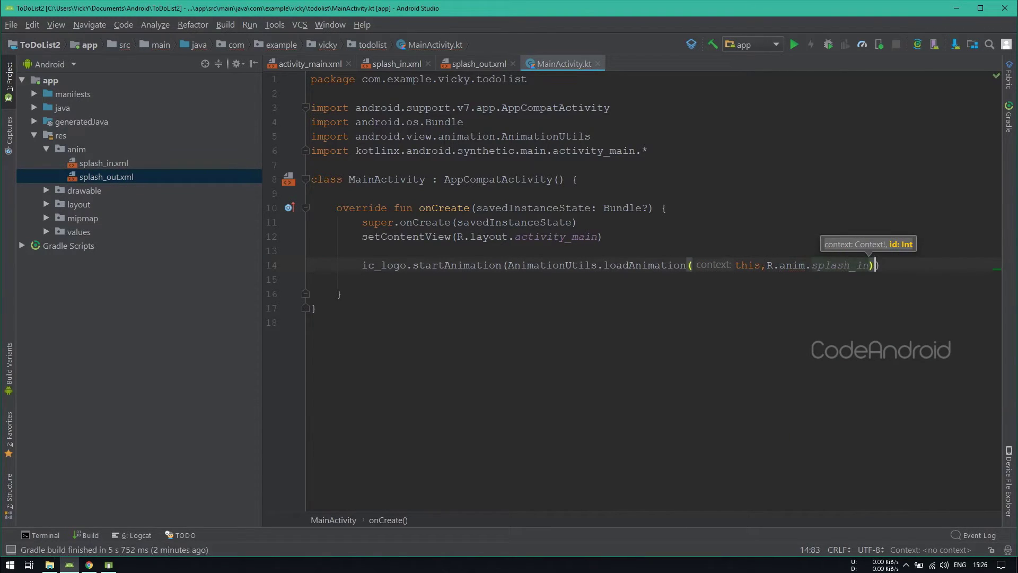
key(End)
Step: Check the 300 ms duration in splash_in.xml
click(396, 64)
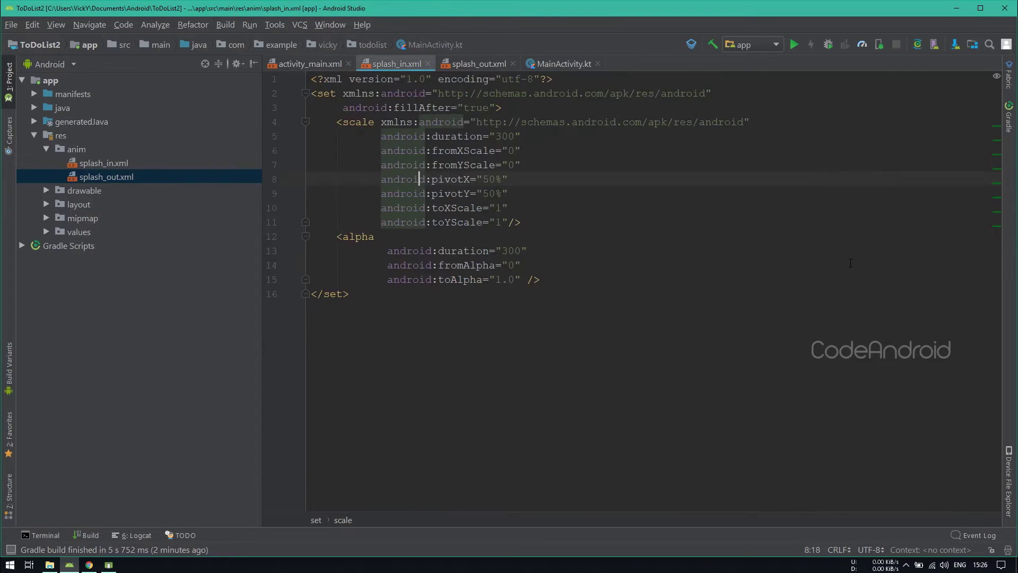
double_click(505, 136)
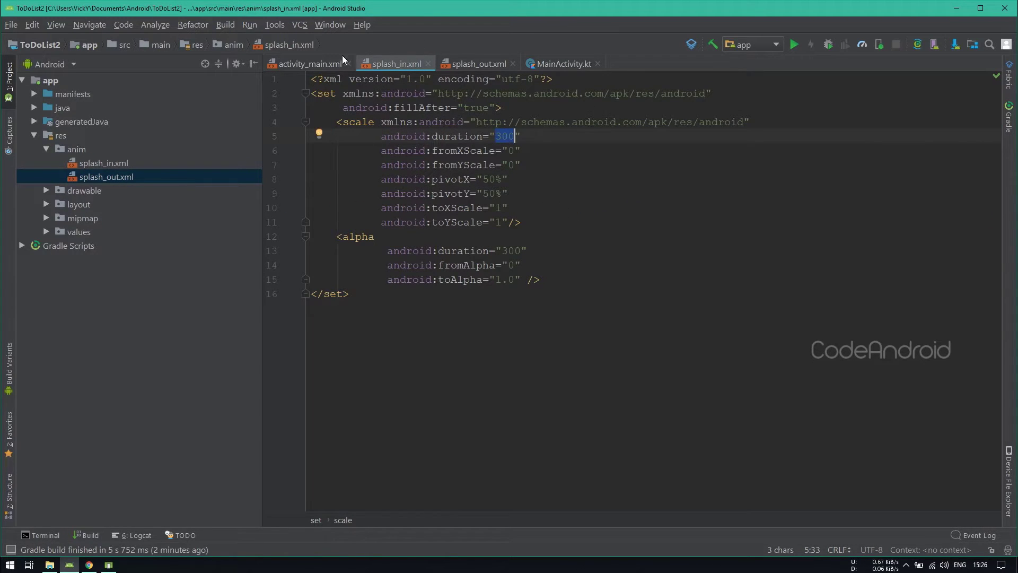
click(563, 64)
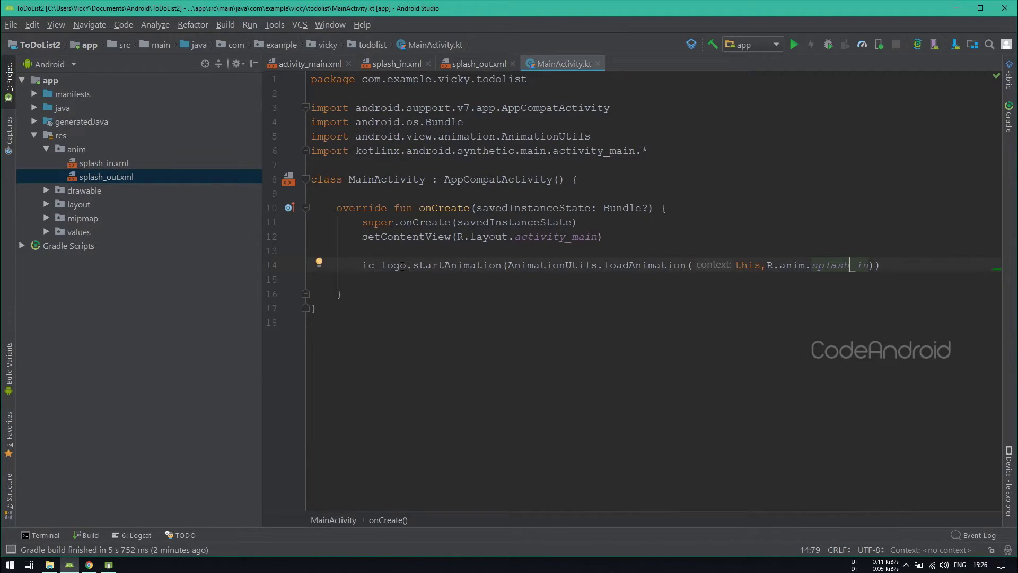
Step: Add a Handler().postDelayed block with a 1500 ms delay after the splash_in call
key(Return)
text(Hand)
key(Return)
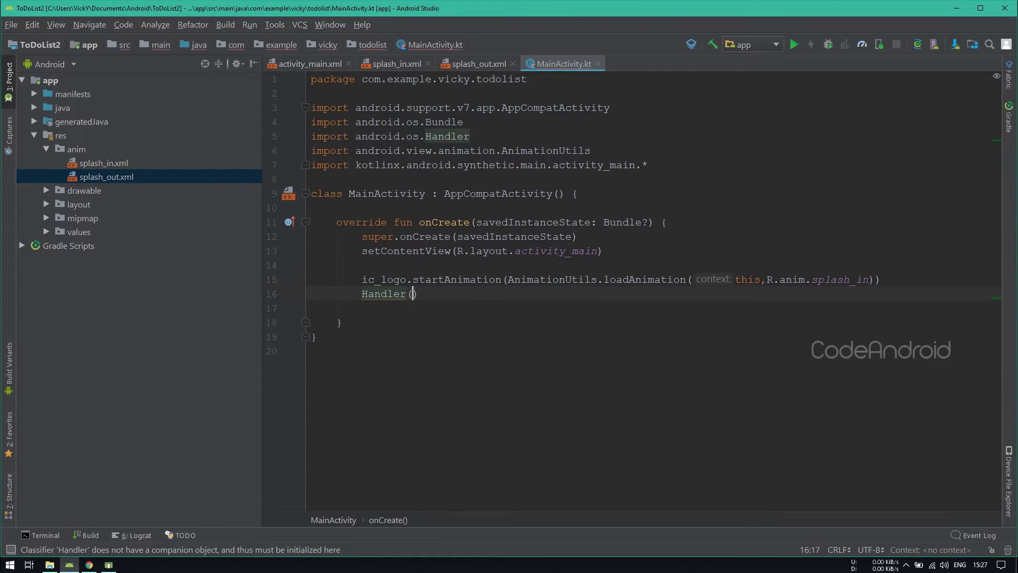
text(().p)
key(Return)
text({)
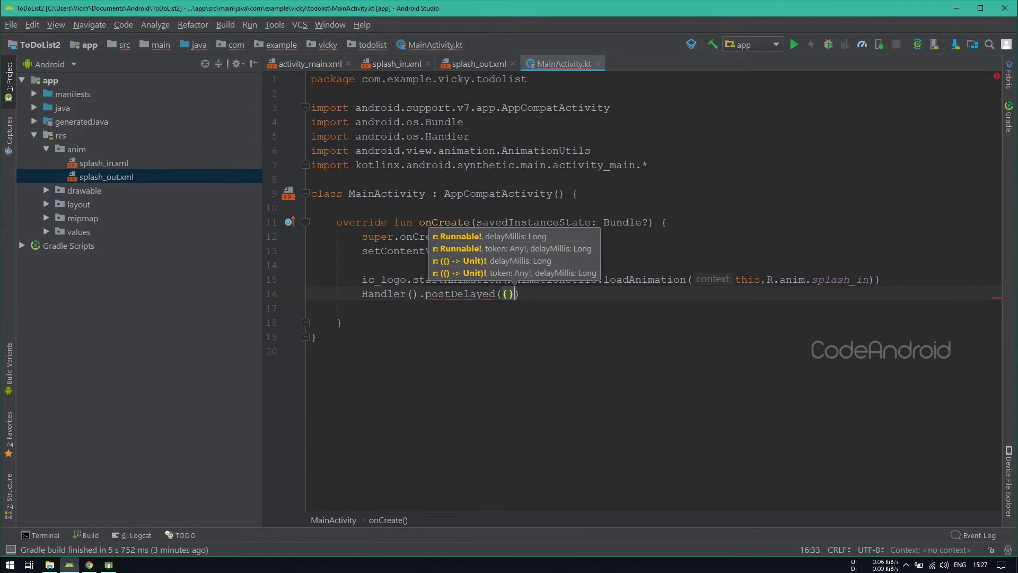
key(Right)
text(, 1500)
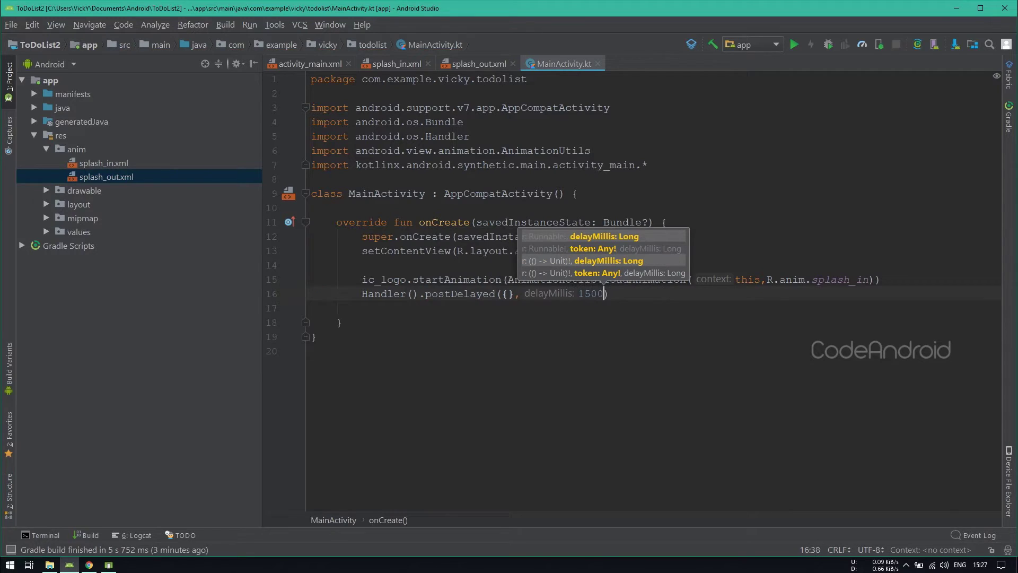
key(Left)
key(Left)
key(Left)
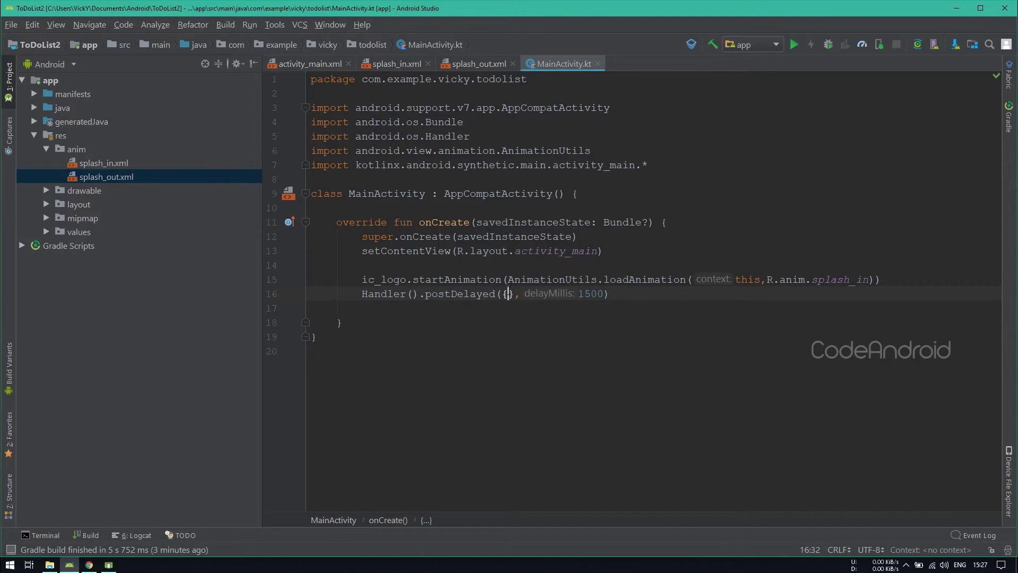
Step: Inside that block, start the splash_out animation on ic_logo, confirming its 500 ms duration
key(Return)
text(ic_logo.)
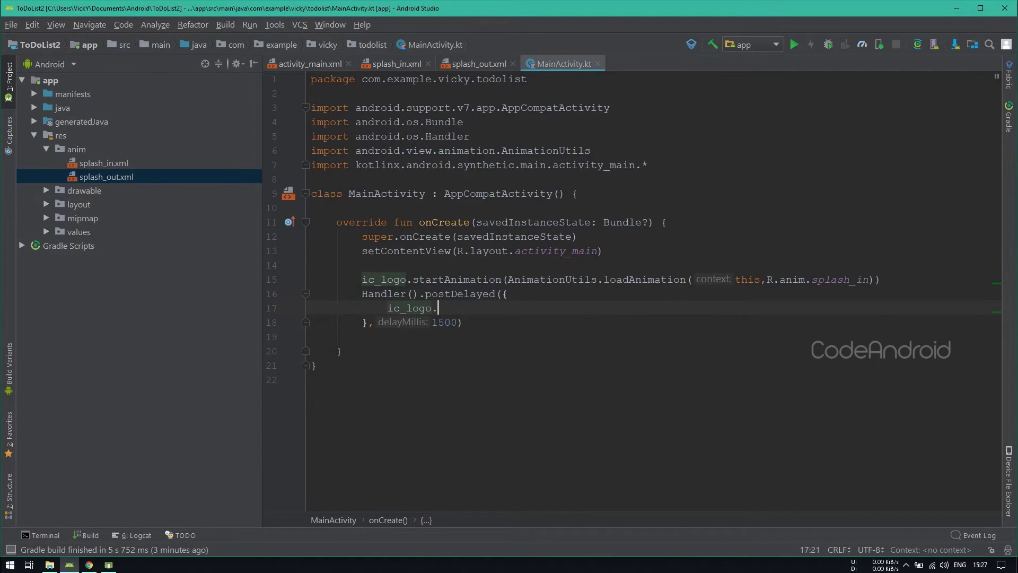
text(start)
key(Return)
text(Animation(Ani)
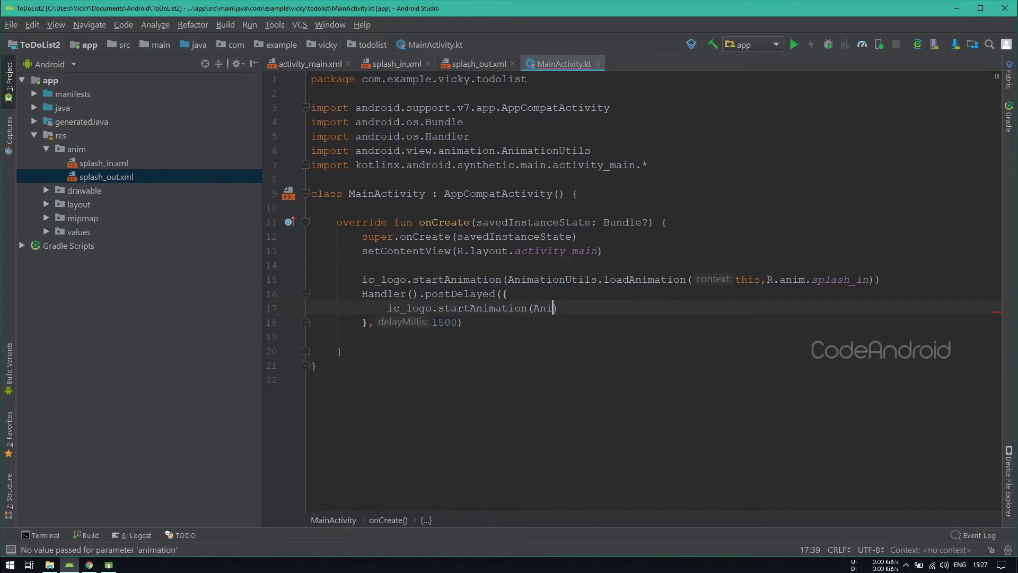
key(Return)
text(.load)
key(Return)
text(this,R.)
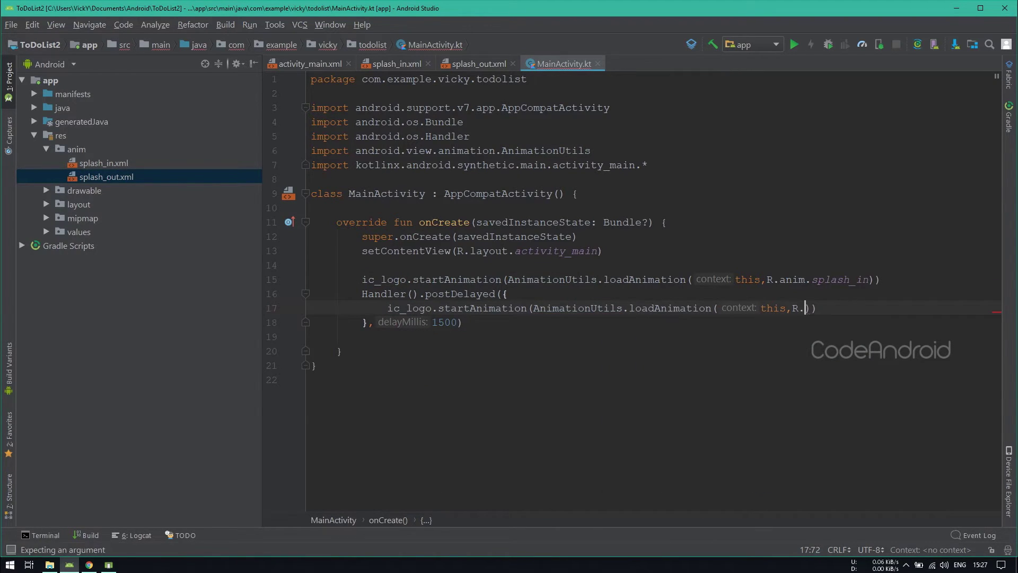
text(anim.spla)
key(Down)
key(Return)
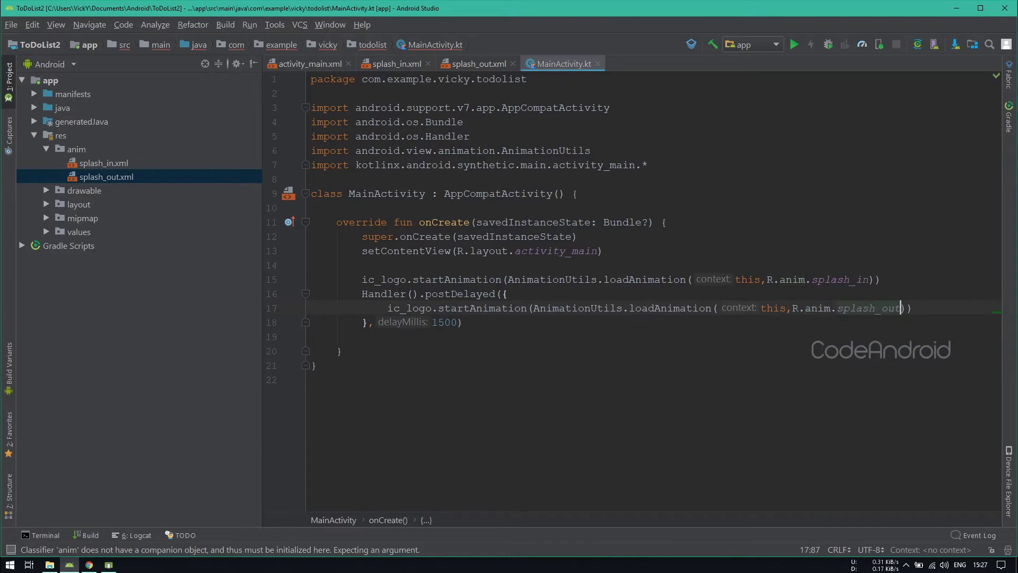
ctrl+click(867, 307)
double_click(505, 136)
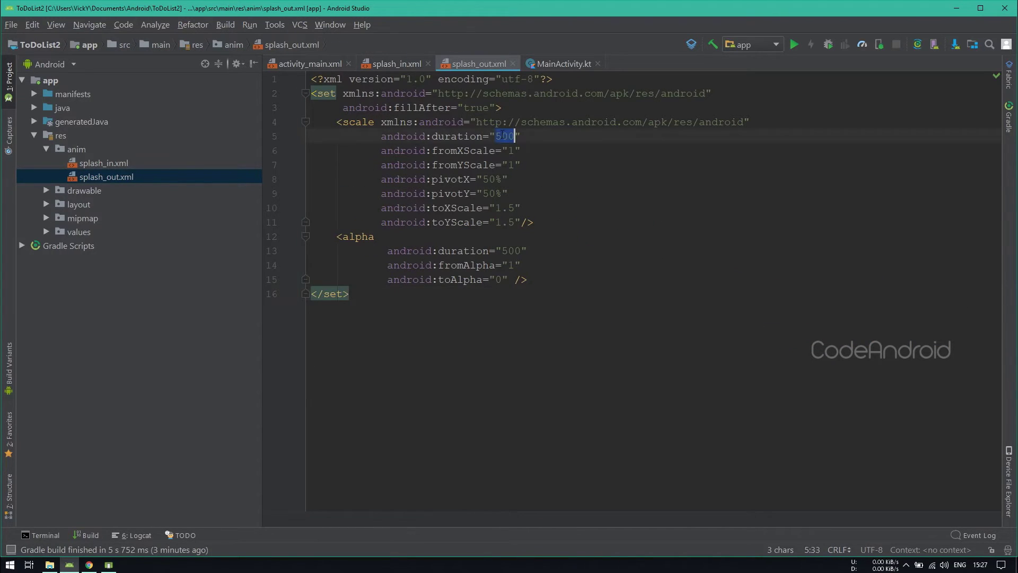
click(563, 63)
Step: Nest a 500 ms Handler().postDelayed block that sets ic_logo.visibility
key(End)
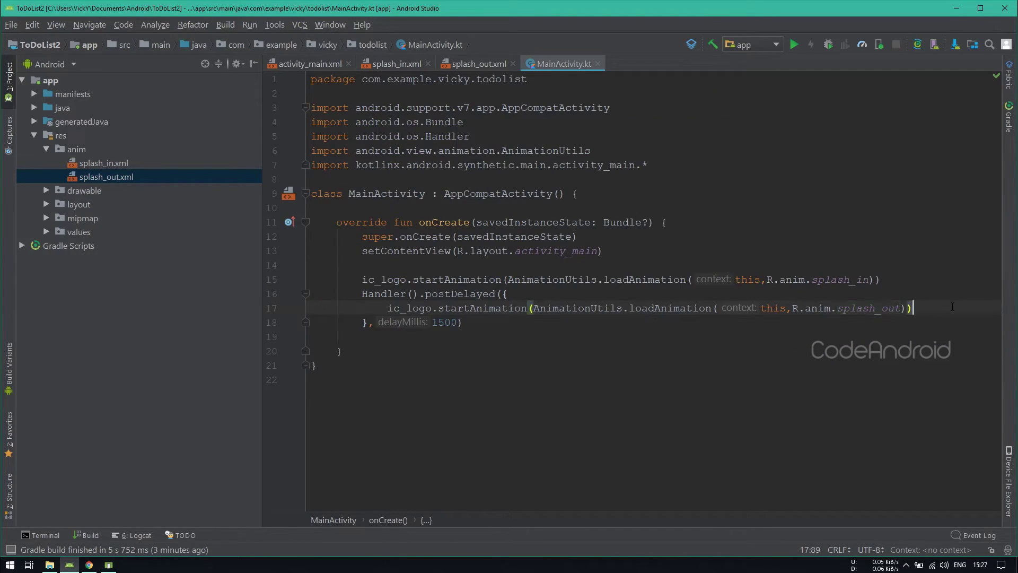
key(Return)
text(Ha)
key(Return)
text(().p)
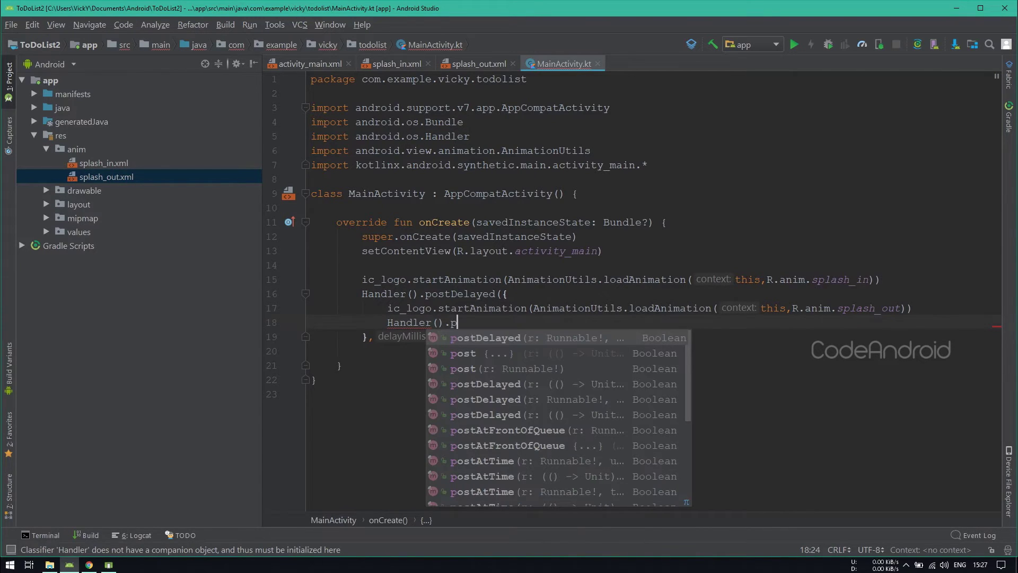
key(Return)
text({}, 500)
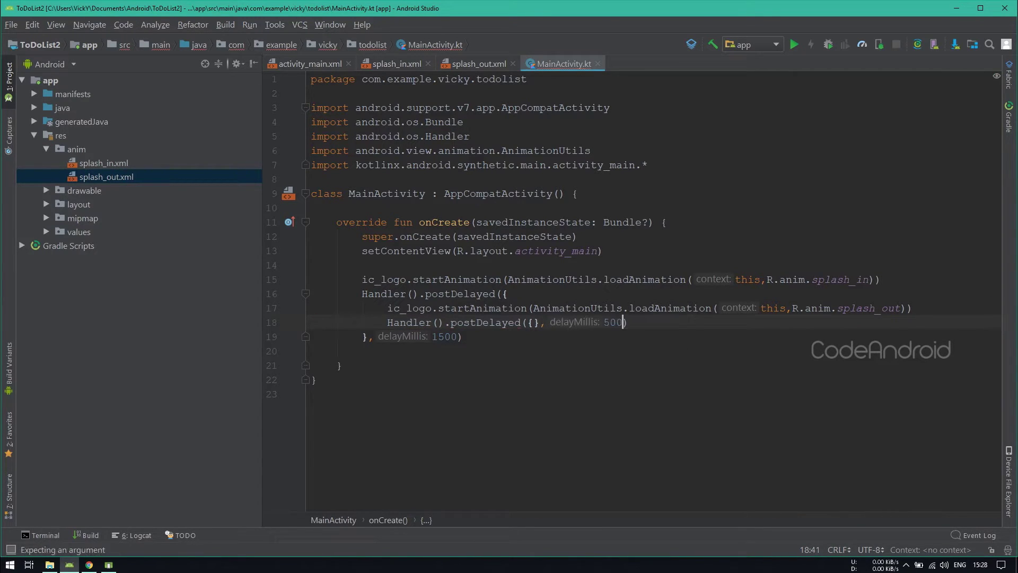
key(Left)
key(Left)
key(Left)
key(Return)
text(ic_logo.v)
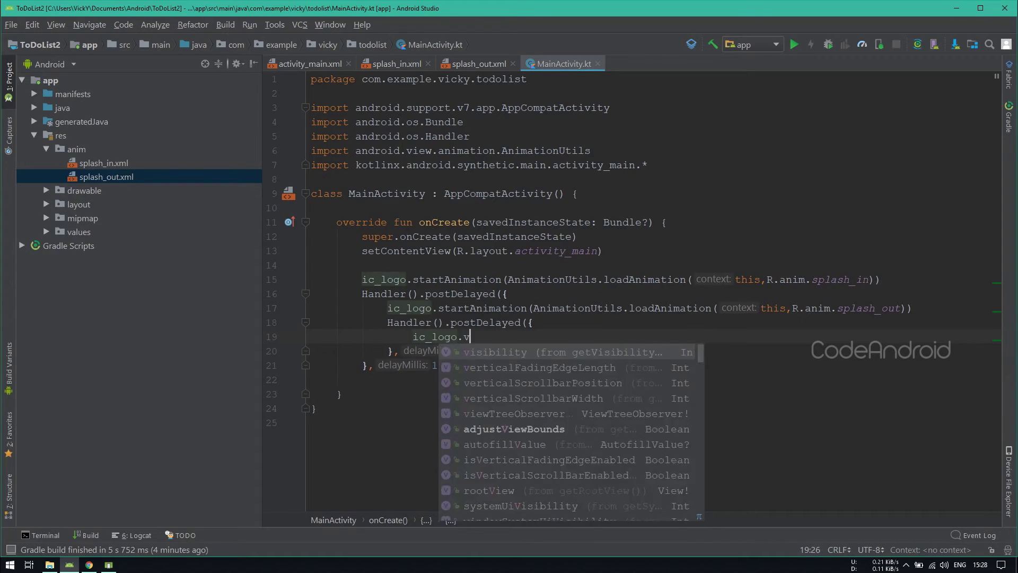
key(Return)
text(= View.G)
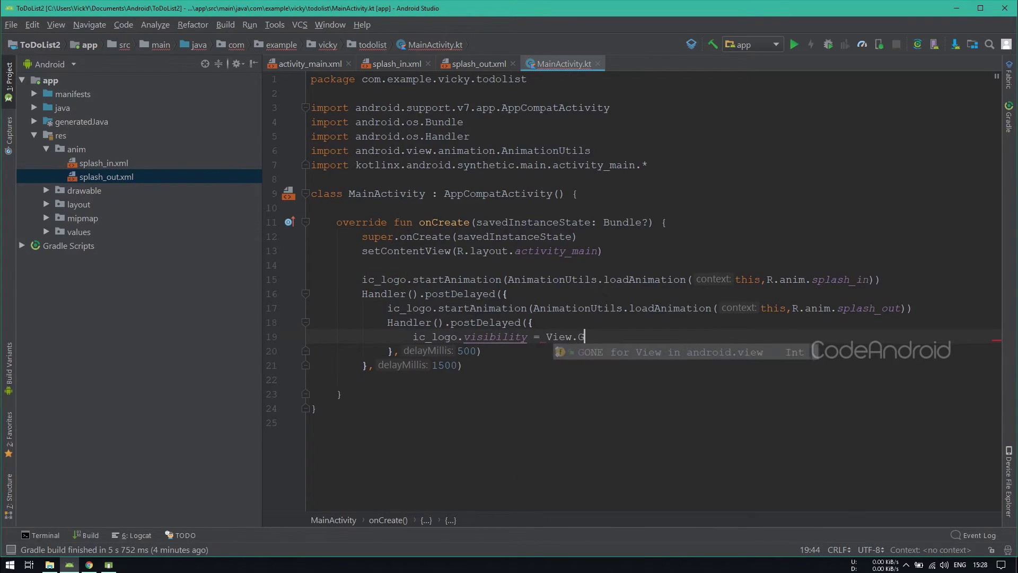
Step: Set the logo visibility to View.GONE and create empty activity DashboardActivity in the todolist package
key(Return)
click(35, 107)
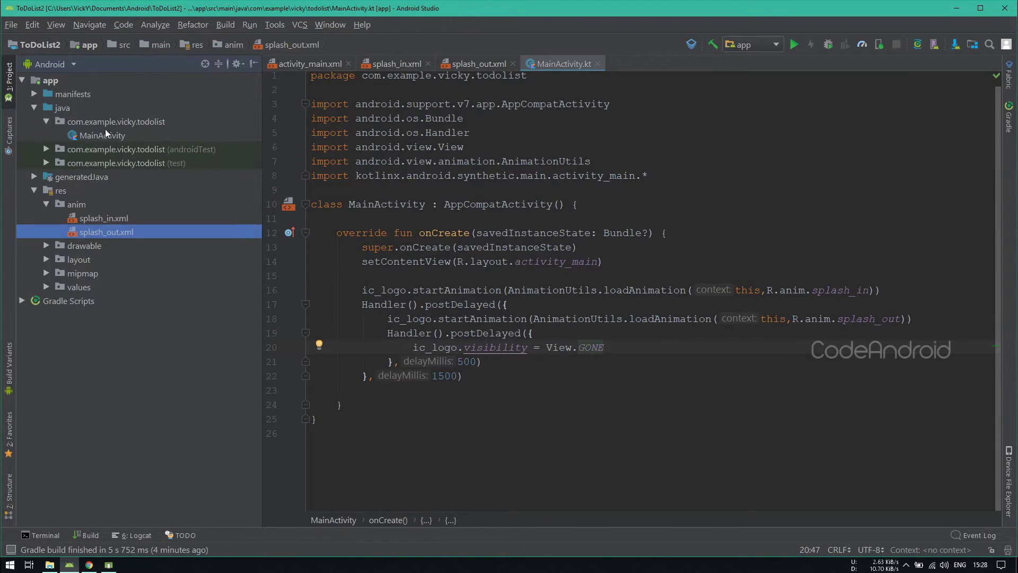
right_click(100, 122)
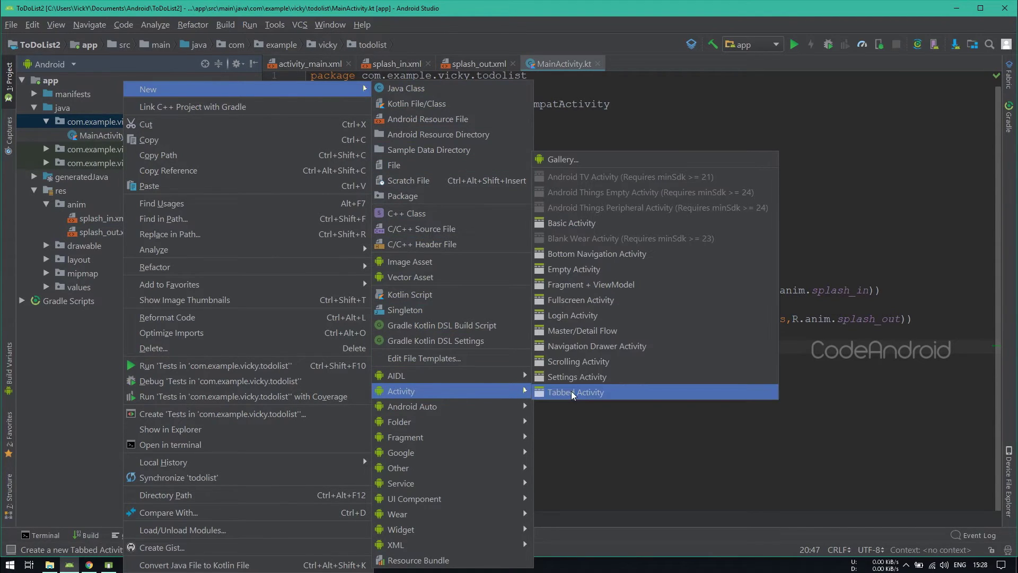
click(574, 268)
text(DashboardActivity)
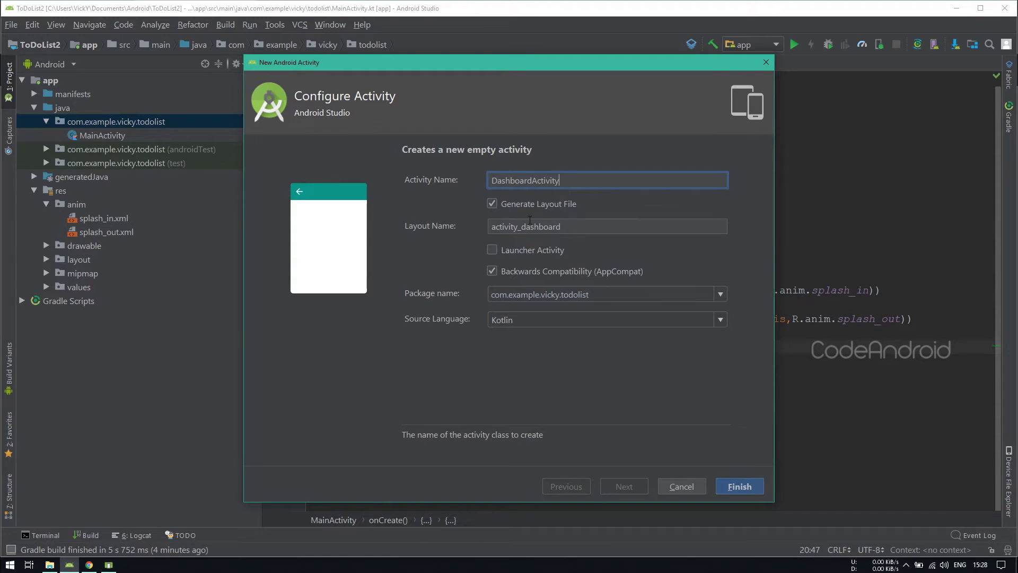
key(Return)
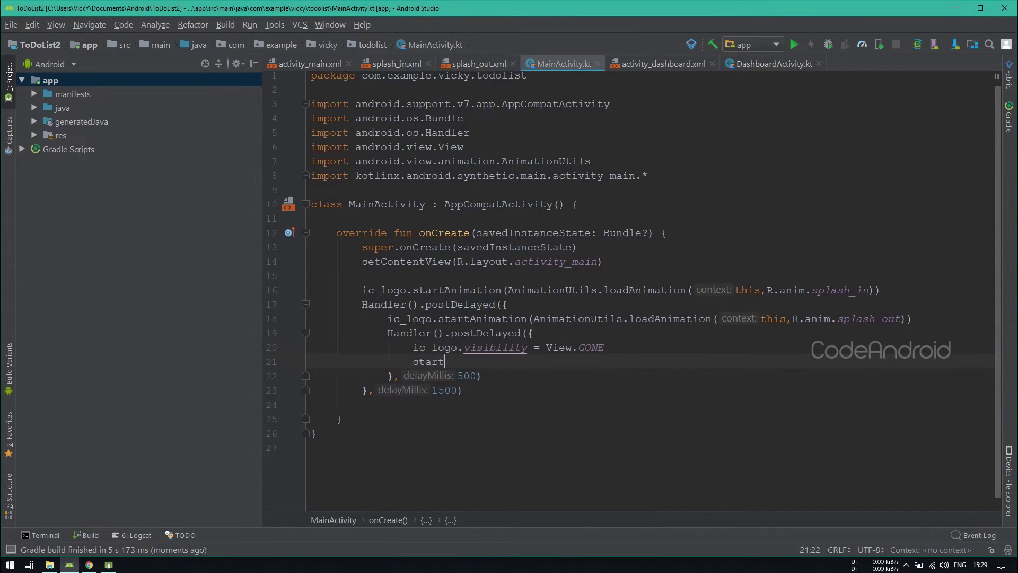
text(A)
Step: Add startActivity(Intent(this, DashboardActivity::class.java)) and finish() to the inner block, then run
key(Return)
text(Intent)
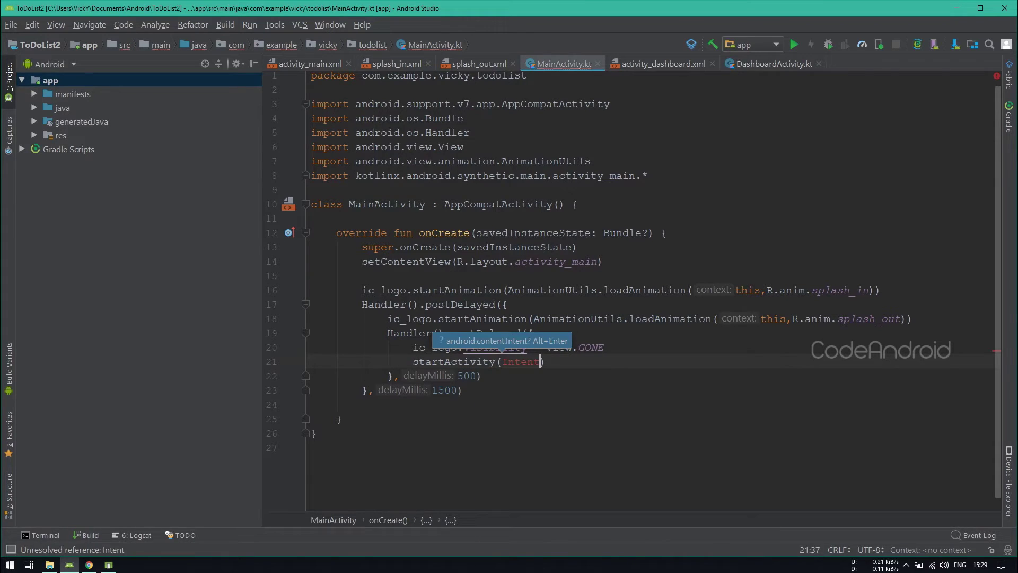
key(alt+Return)
text((this,)
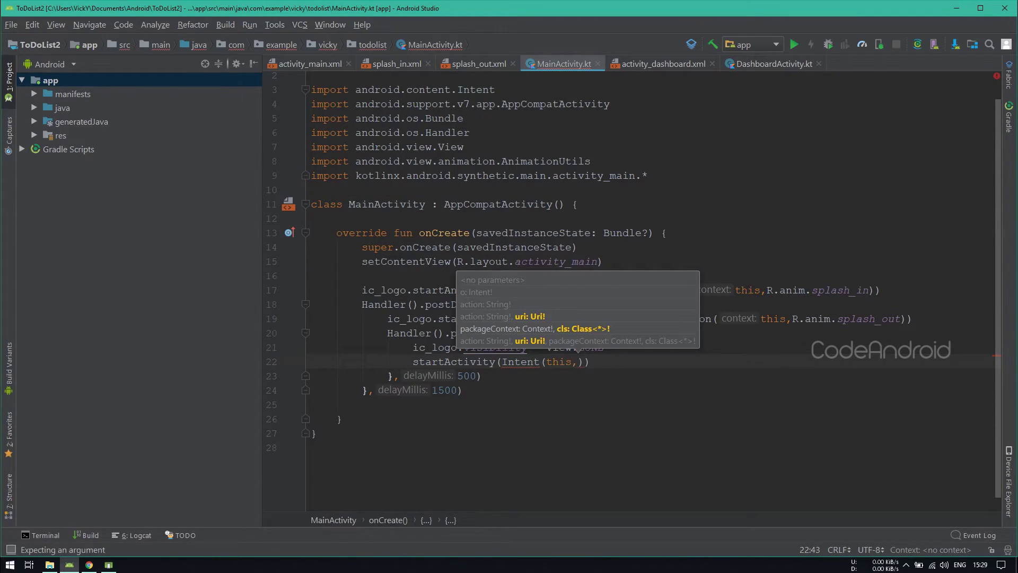
text(Dashboa)
key(Return)
text(::class.java)
key(End)
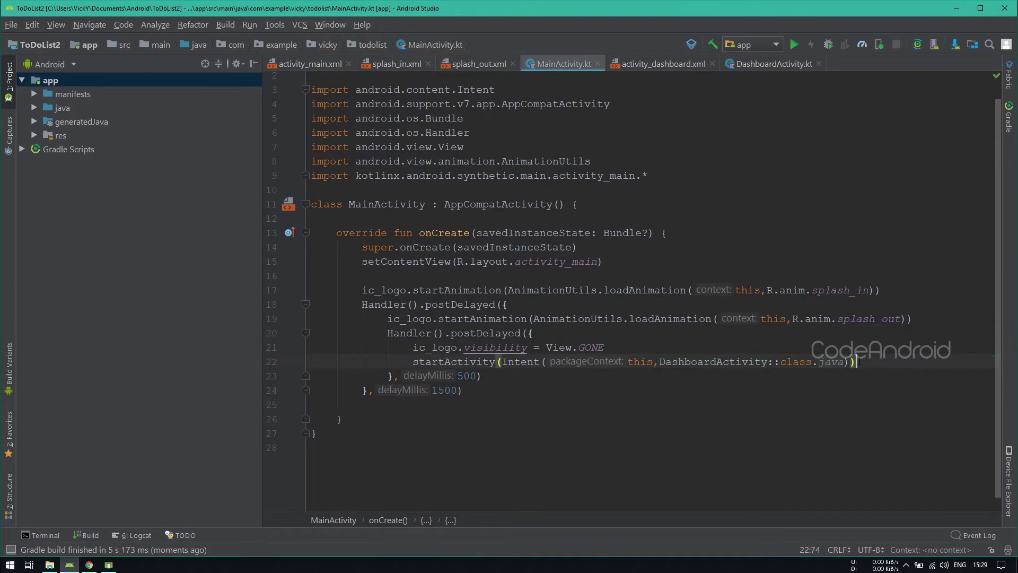
key(Return)
text(finis)
key(Return)
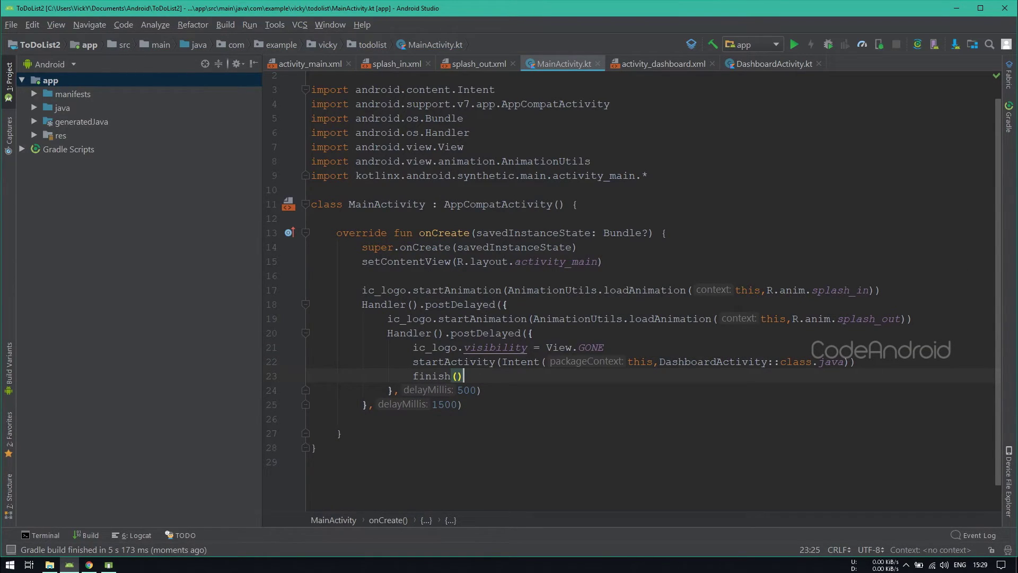
click(793, 45)
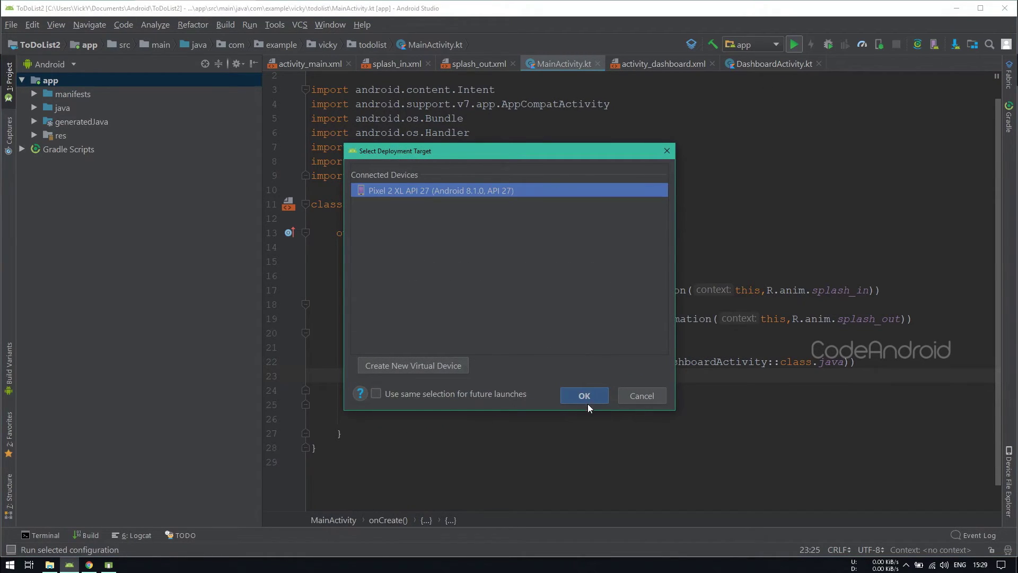
Step: Deploy to the Pixel 2 XL API 27 emulator, verify the ToDo List screen, and open the app drawer
click(584, 396)
click(506, 506)
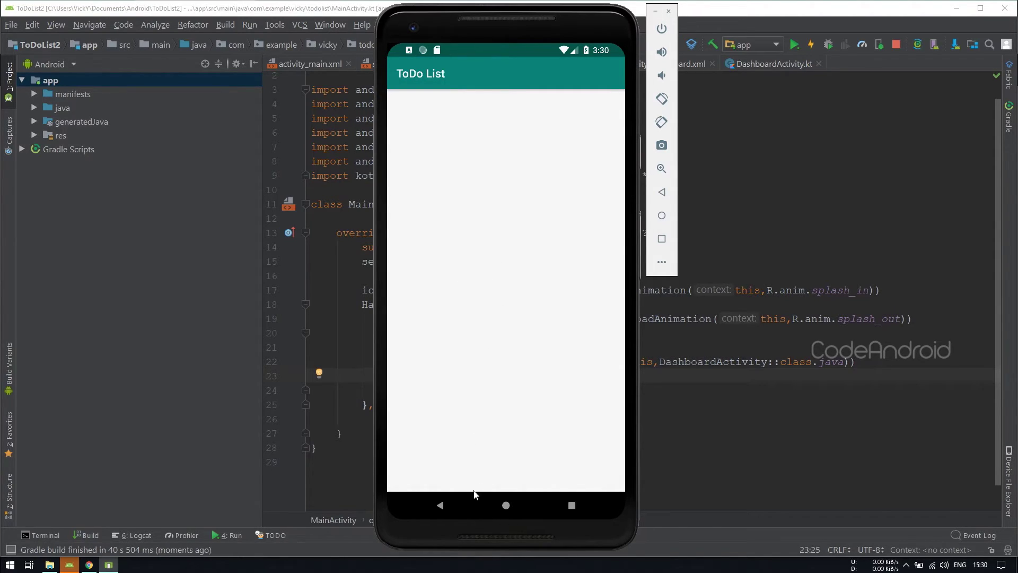
click(443, 507)
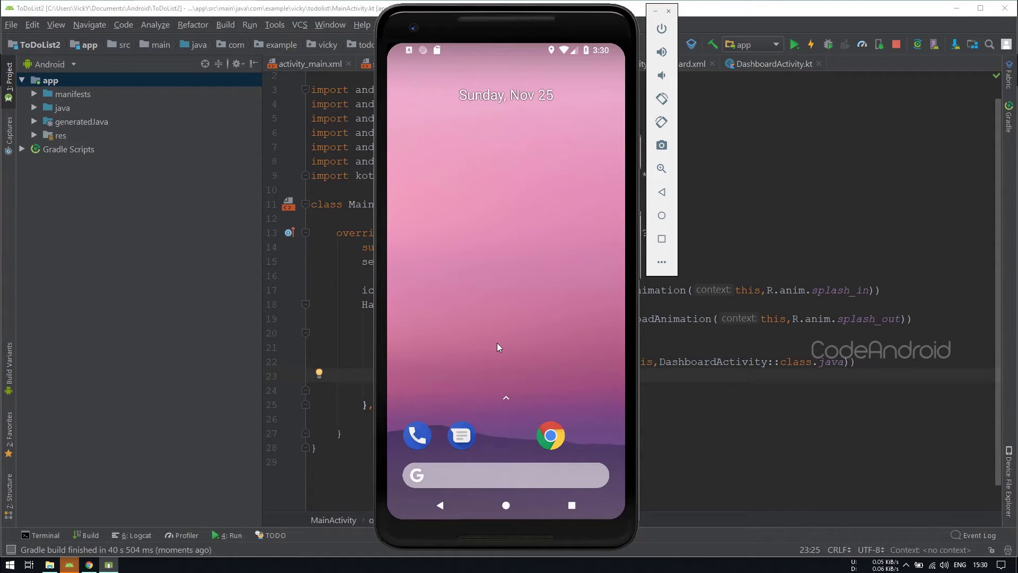
drag(500, 383, 501, 159)
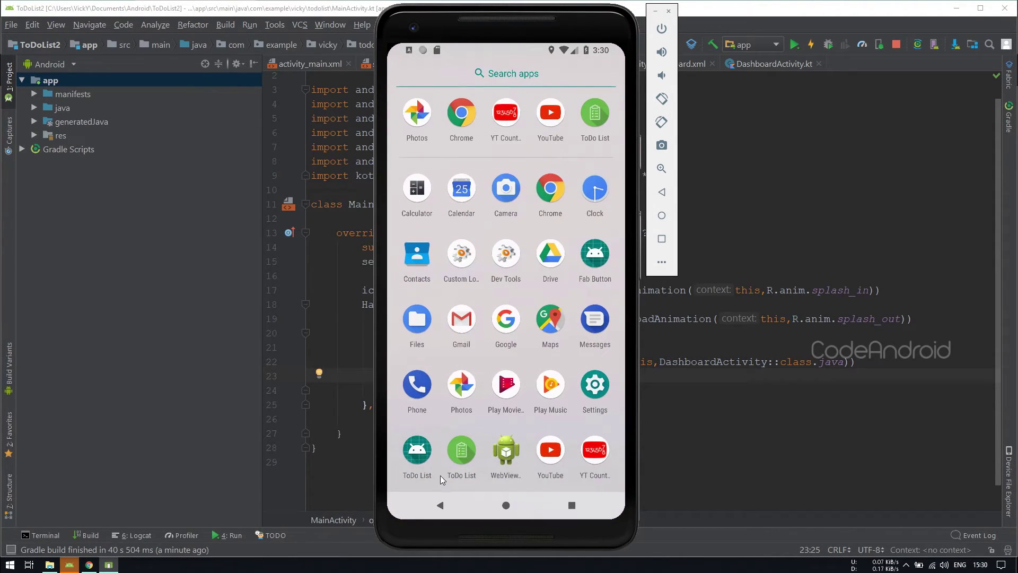
key(alt+Tab)
Step: In colors.xml, change colorPrimaryDark to #49902f, keeping colorPrimary at #6dc54d
click(32, 136)
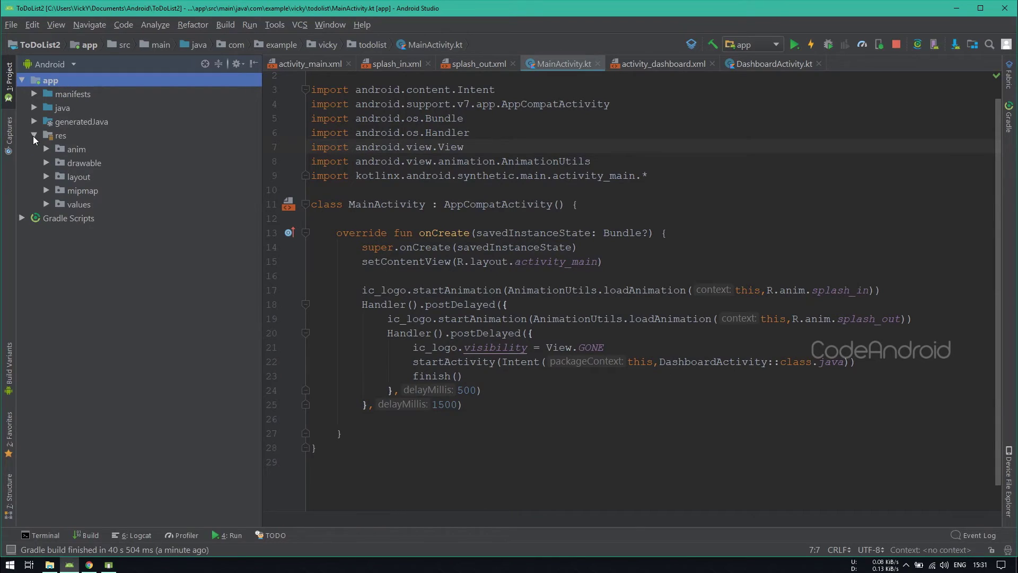
click(46, 204)
double_click(97, 218)
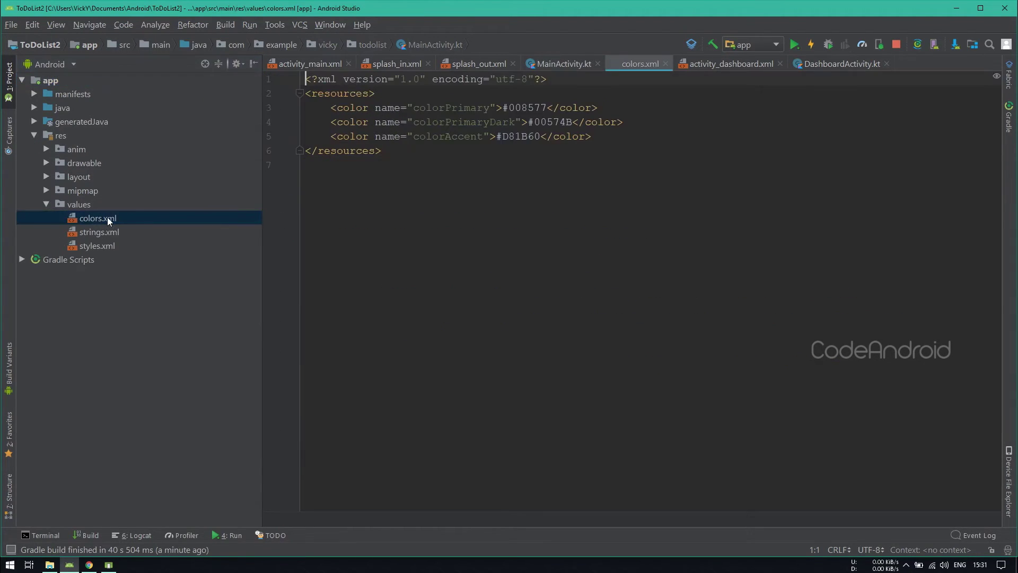
double_click(526, 107)
text(6dc54d)
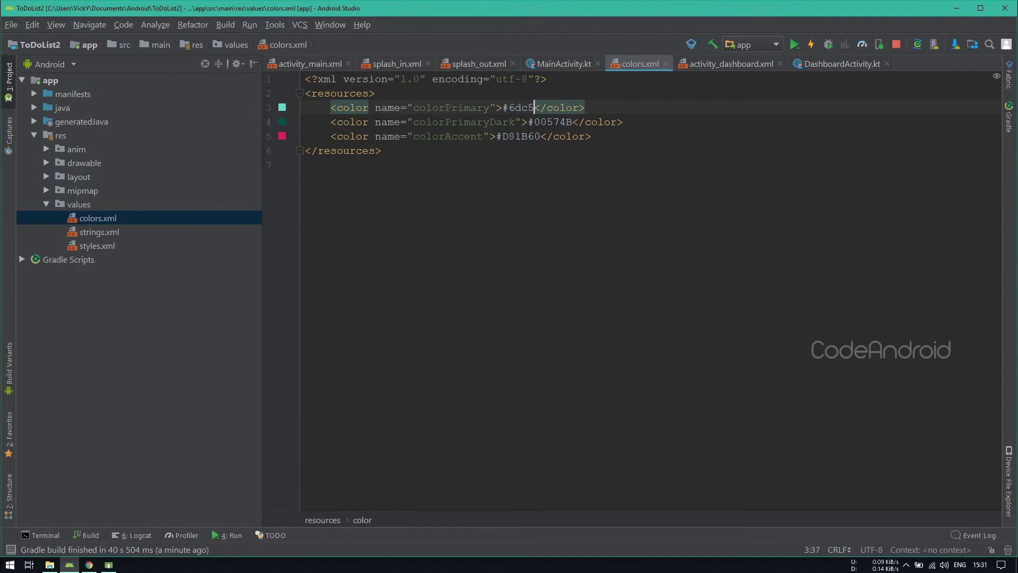
double_click(551, 122)
text(49902f)
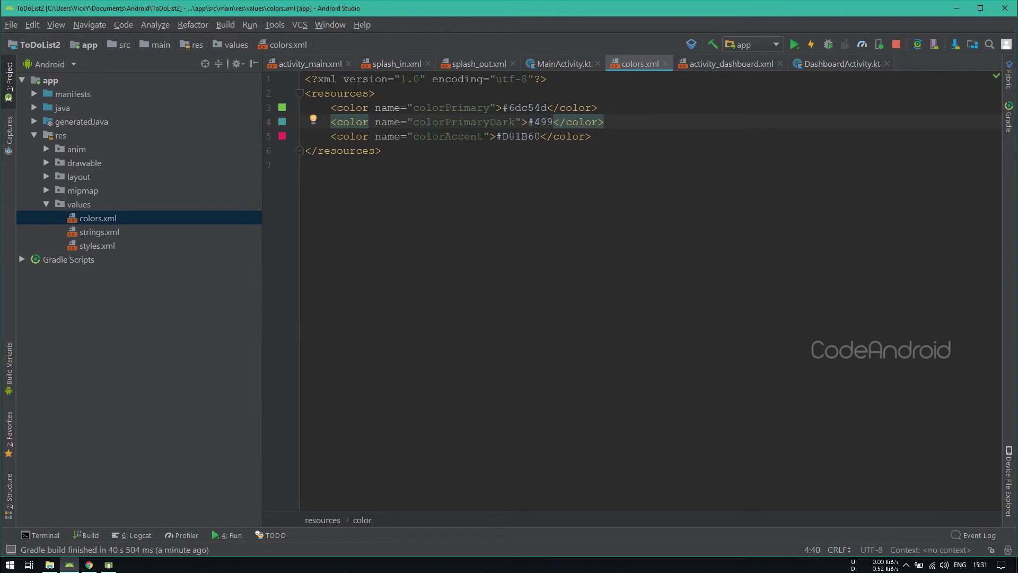
click(293, 214)
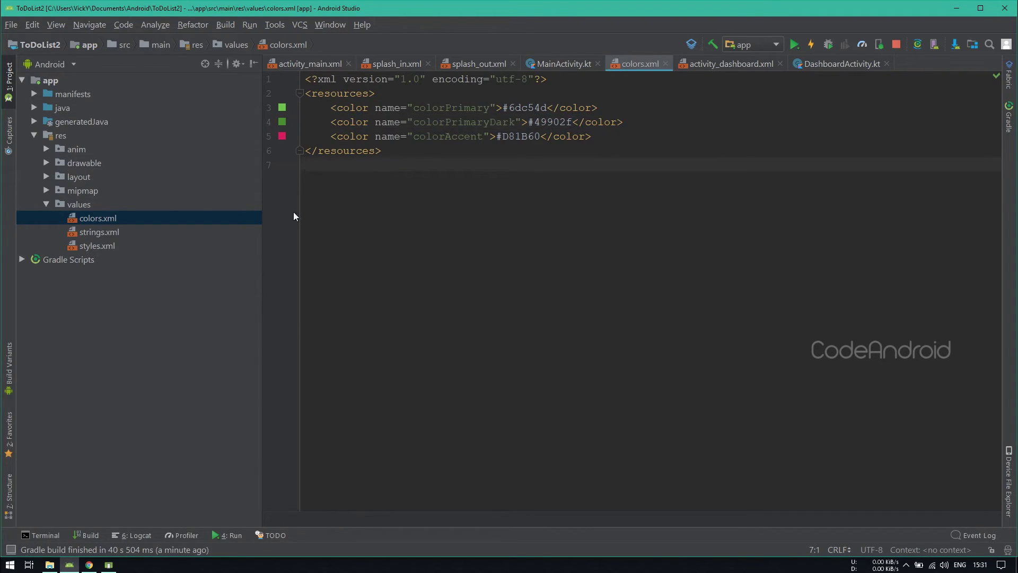
Step: In styles.xml, change the AppTheme parent from DarkActionBar to Theme.AppCompat.Light.NoActionBar
double_click(104, 246)
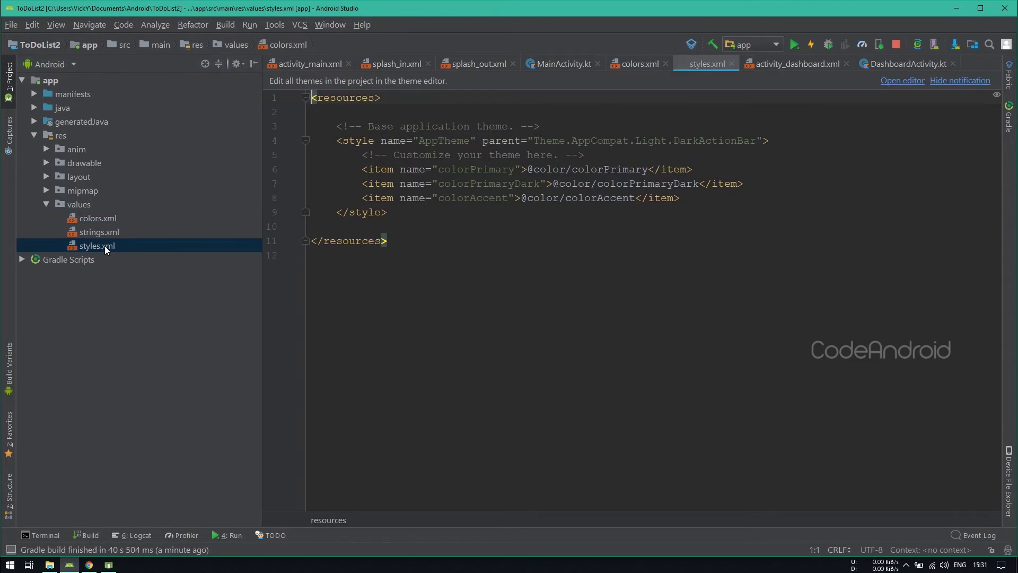
double_click(723, 140)
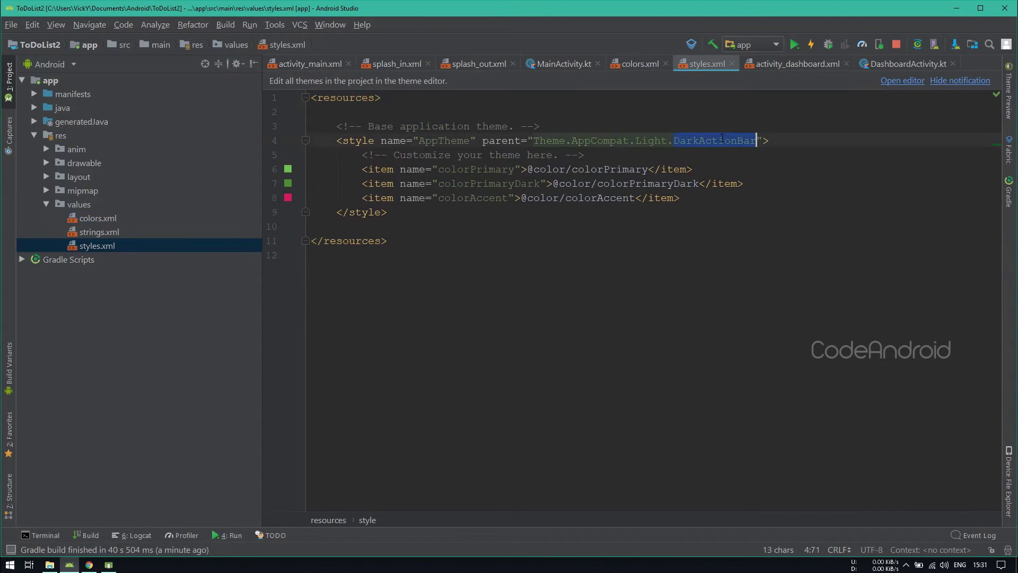
text(N)
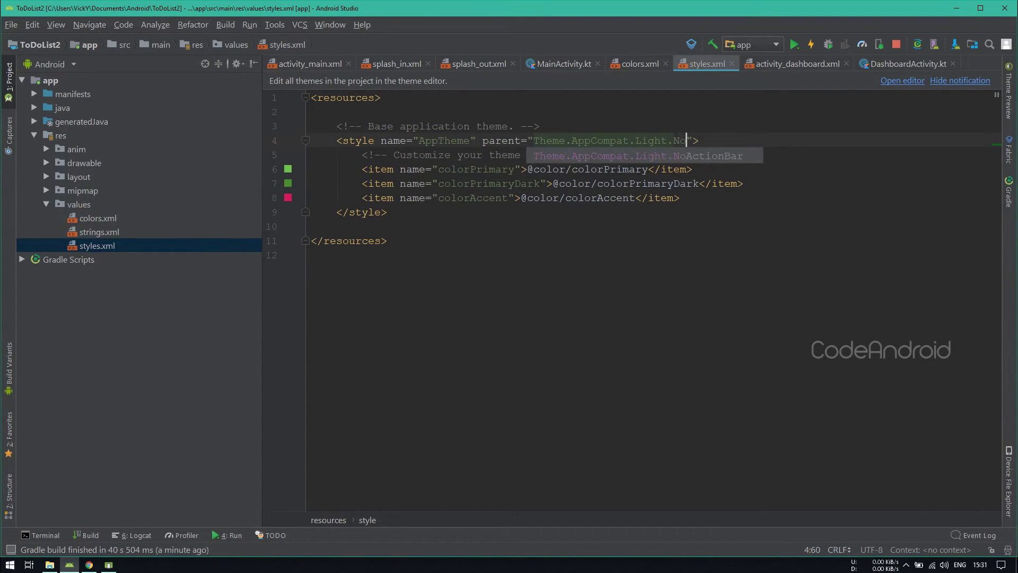
key(Return)
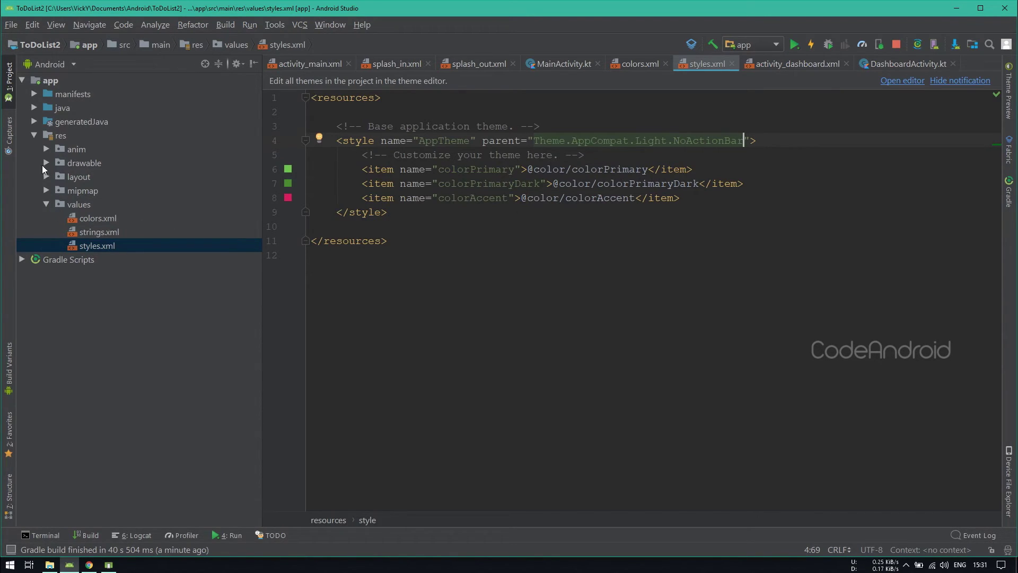
click(37, 93)
Step: Follow the manifest's ic_launcher reference to the adaptive ic_launcher.xml icon definition
double_click(96, 107)
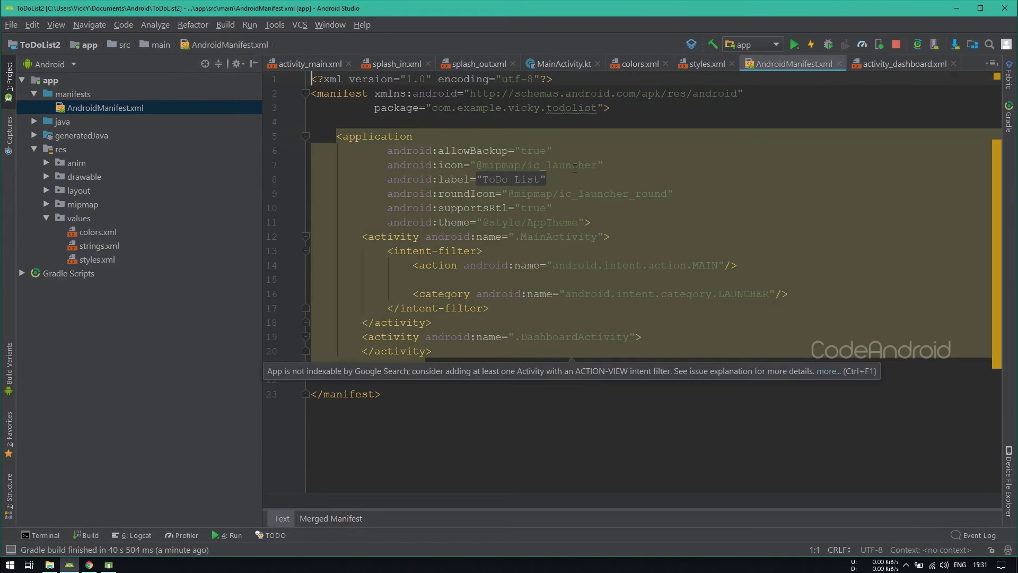
click(573, 165)
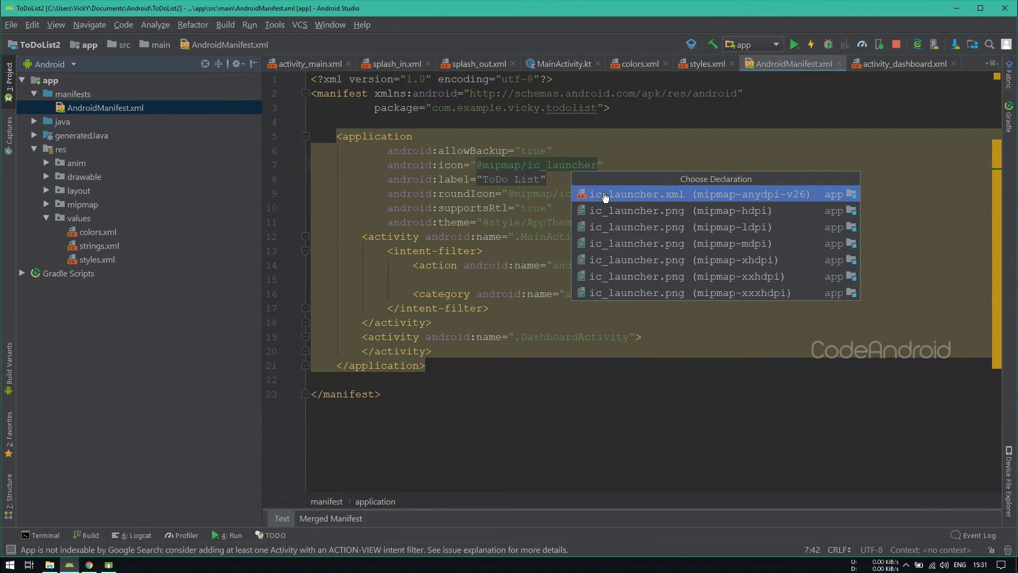
click(606, 196)
click(351, 93)
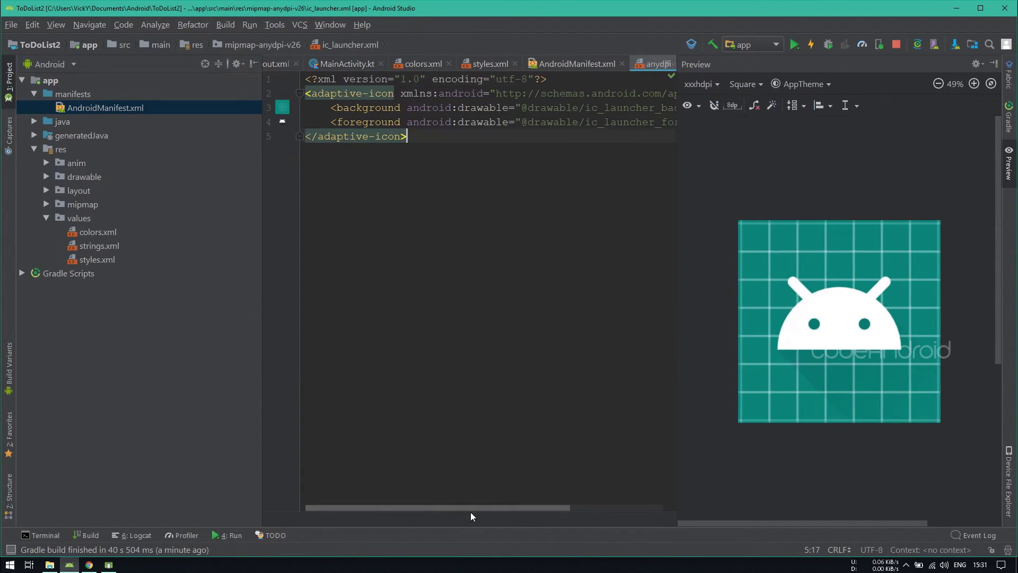
Step: Copy ic_launcher_foreground.png from the AppRequirement folder into res/drawable
click(48, 177)
click(84, 176)
click(50, 566)
click(671, 176)
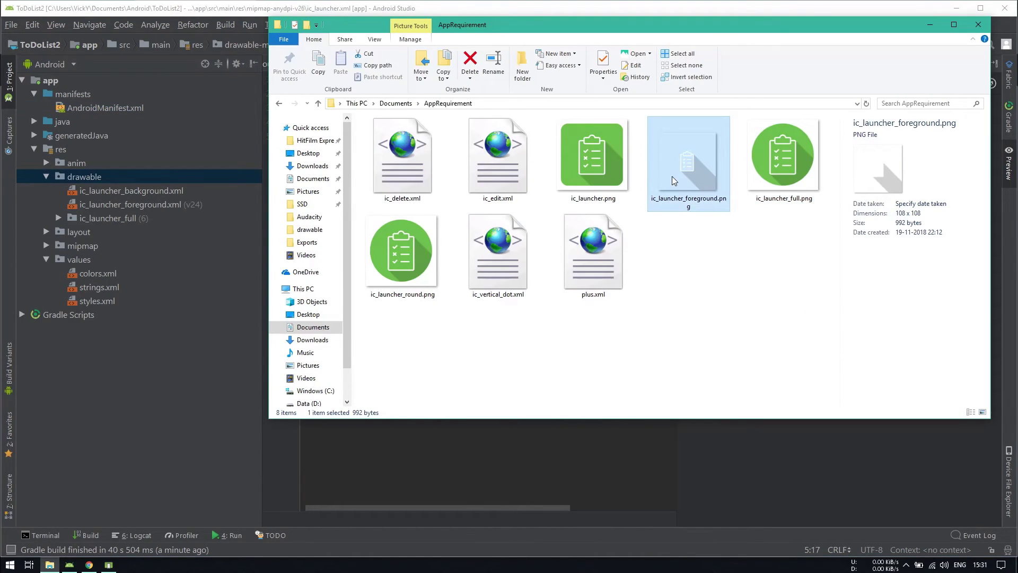
key(ctrl+c)
click(153, 177)
key(ctrl+v)
click(570, 386)
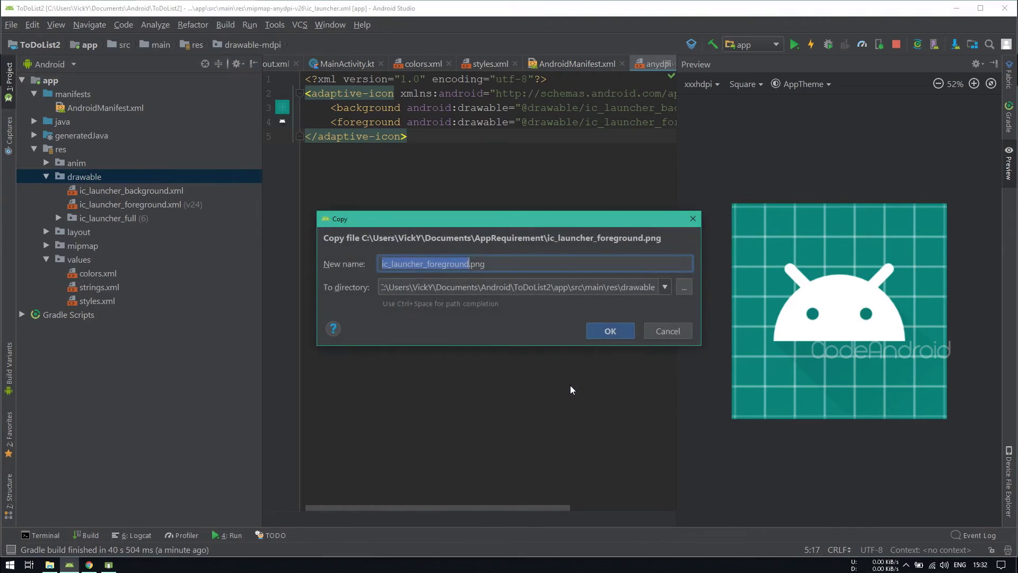
key(Return)
Step: Delete the old ic_launcher_foreground.xml vector without searching for usages
click(63, 204)
click(156, 230)
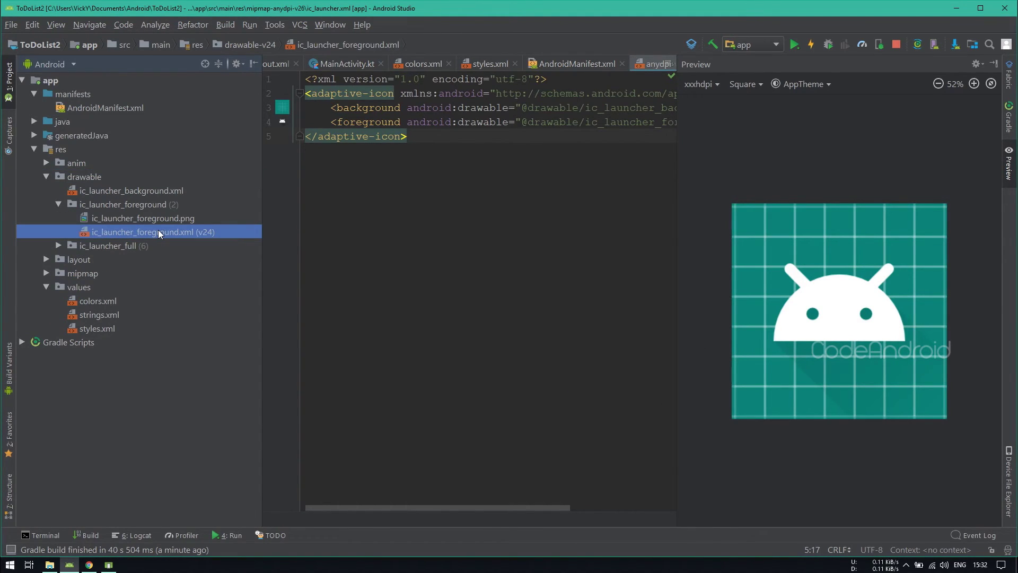
right_click(159, 230)
click(188, 347)
click(441, 270)
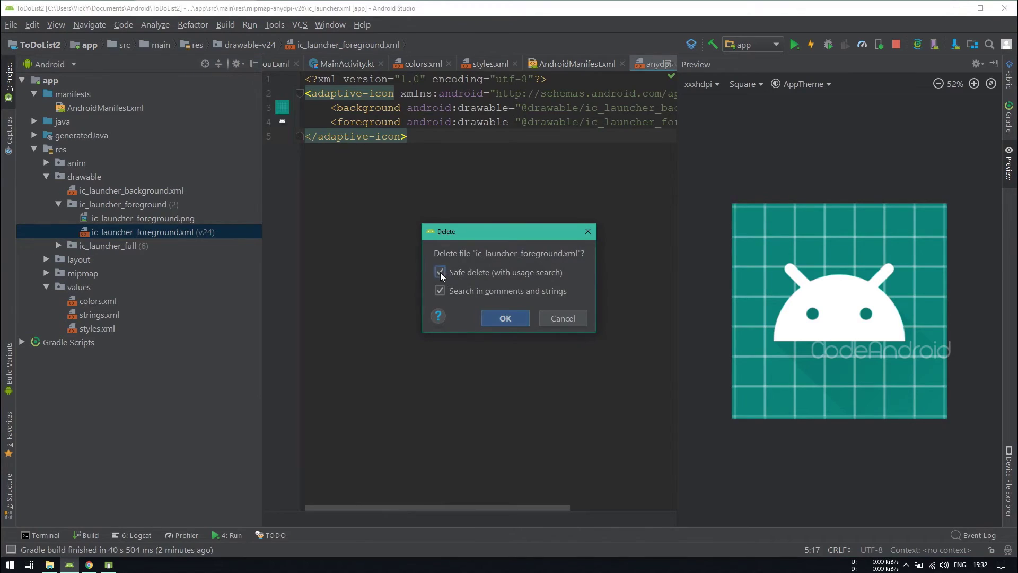
click(505, 316)
Step: Delete the ic_launcher_background.xml grid drawable
double_click(140, 191)
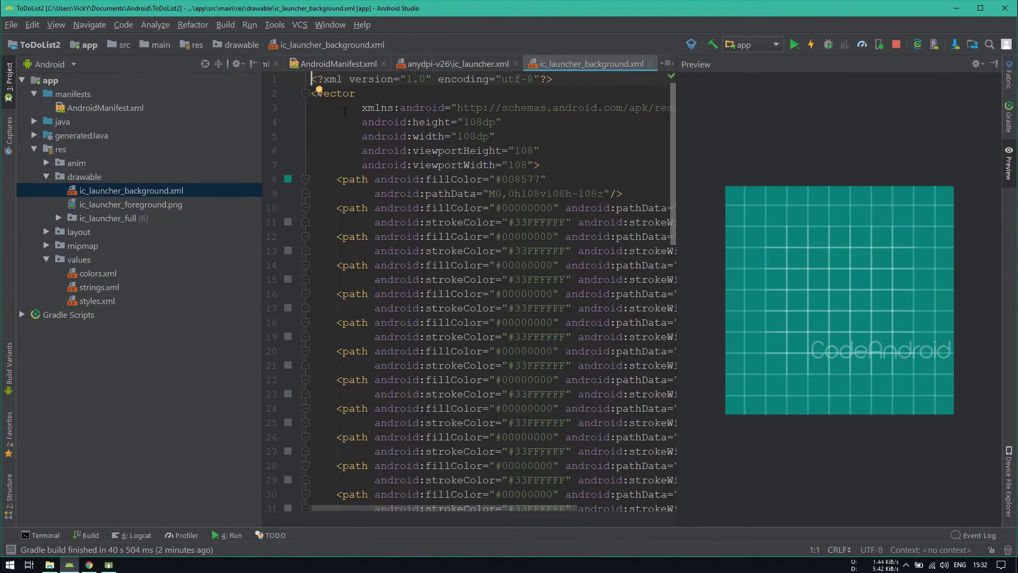
right_click(138, 186)
click(184, 334)
click(505, 316)
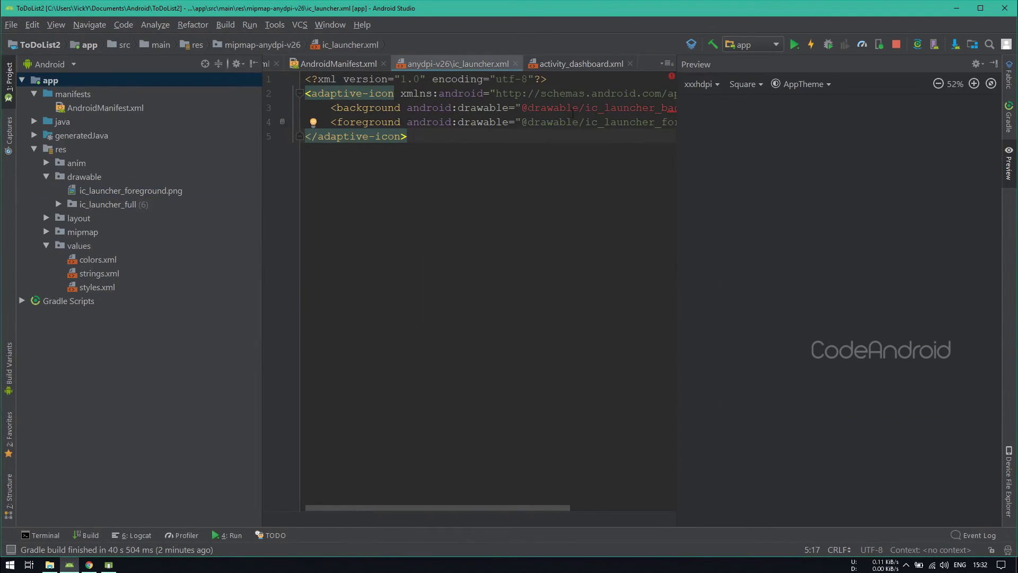
double_click(628, 107)
key(BackSpace)
text(@co)
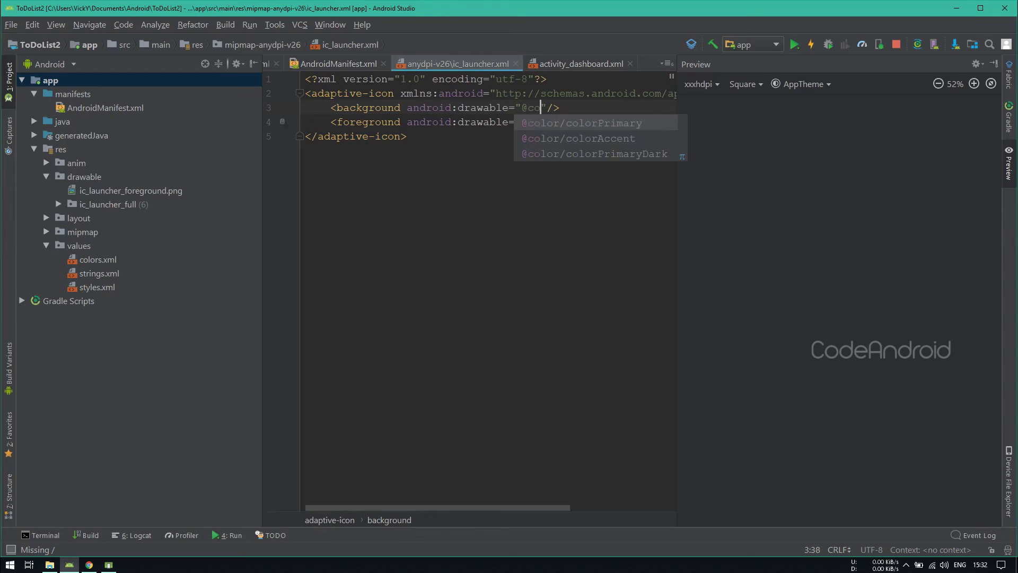
key(Return)
double_click(580, 107)
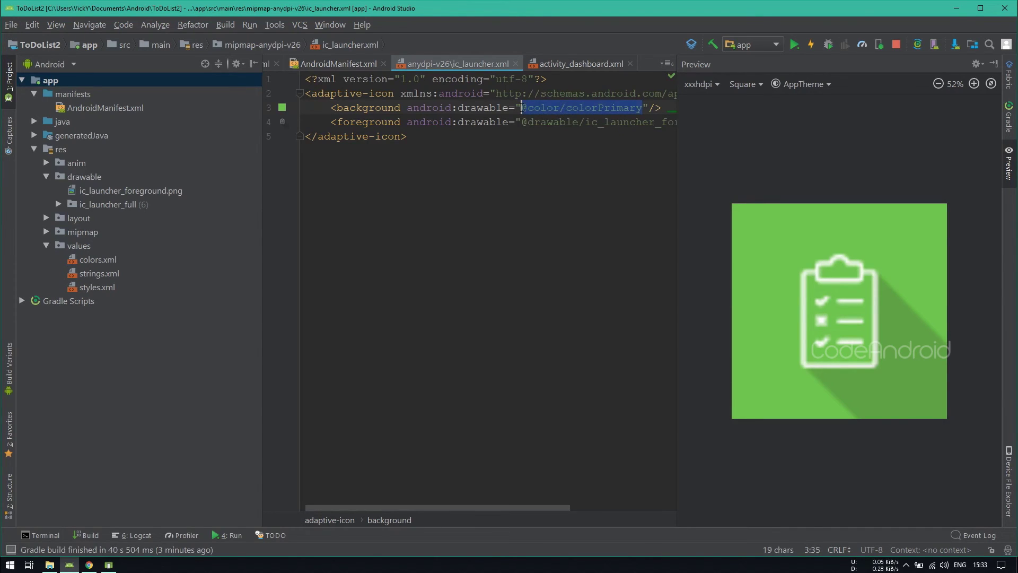
click(47, 232)
click(59, 259)
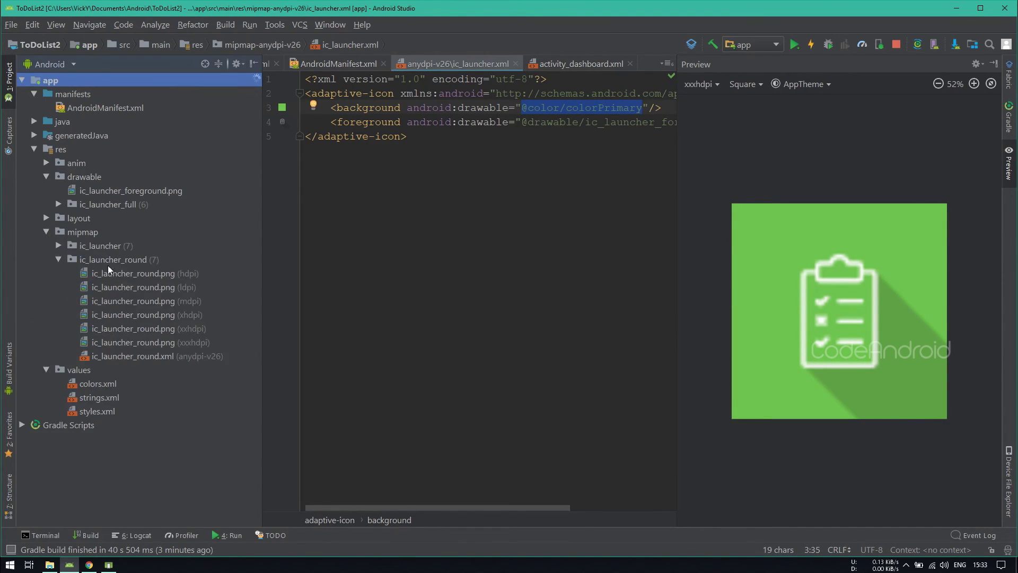
click(170, 355)
double_click(170, 356)
double_click(581, 108)
text(@co)
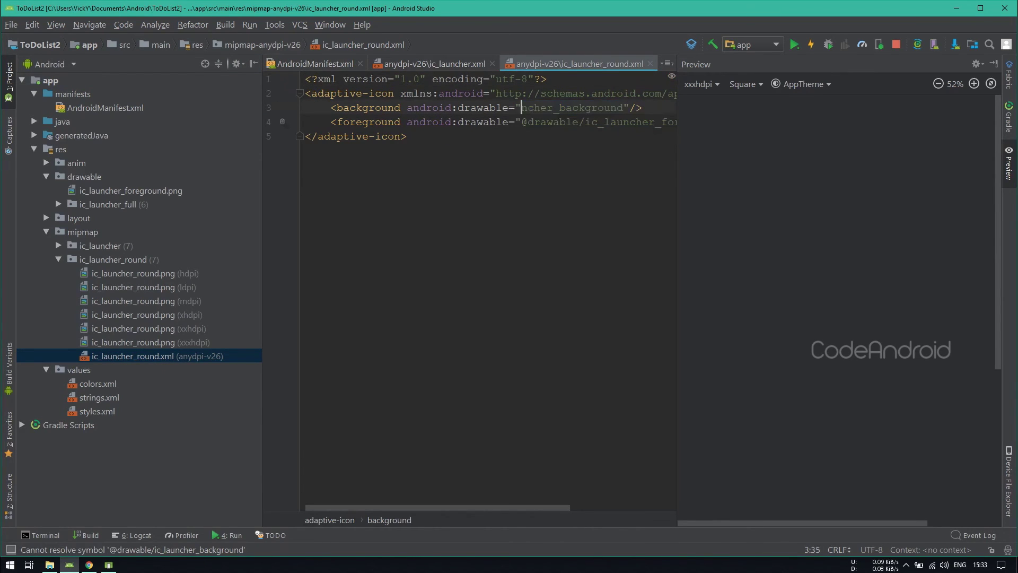
key(Return)
Step: Run on Pixel 2 XL API 27, check the green clipboard icon, then close the emulator
click(793, 45)
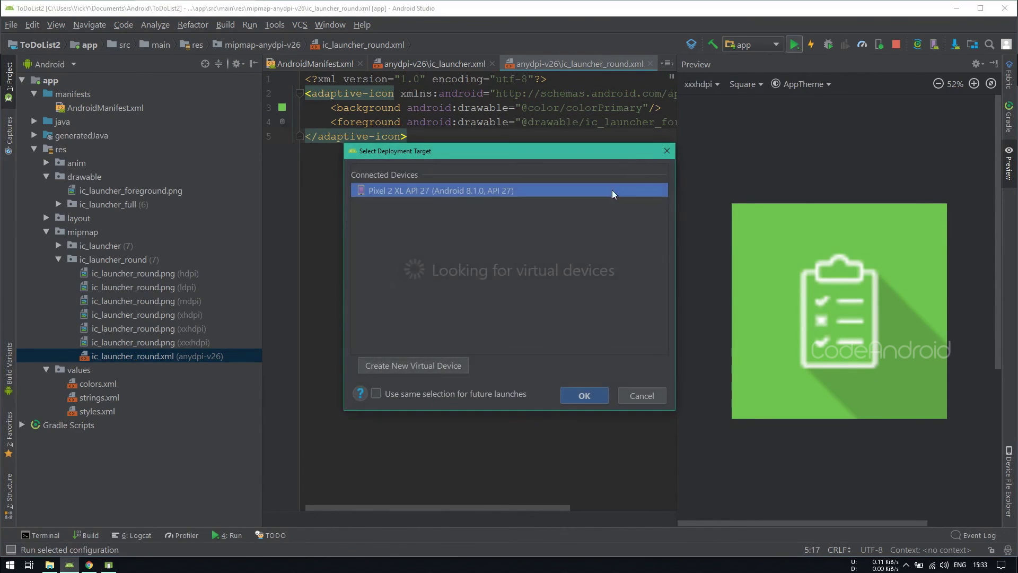
click(583, 393)
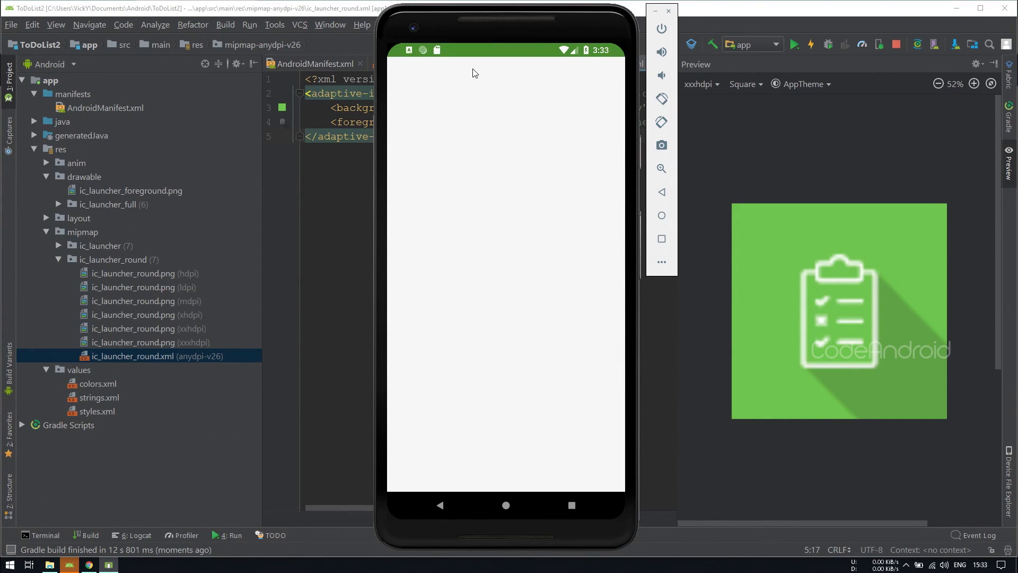
click(441, 505)
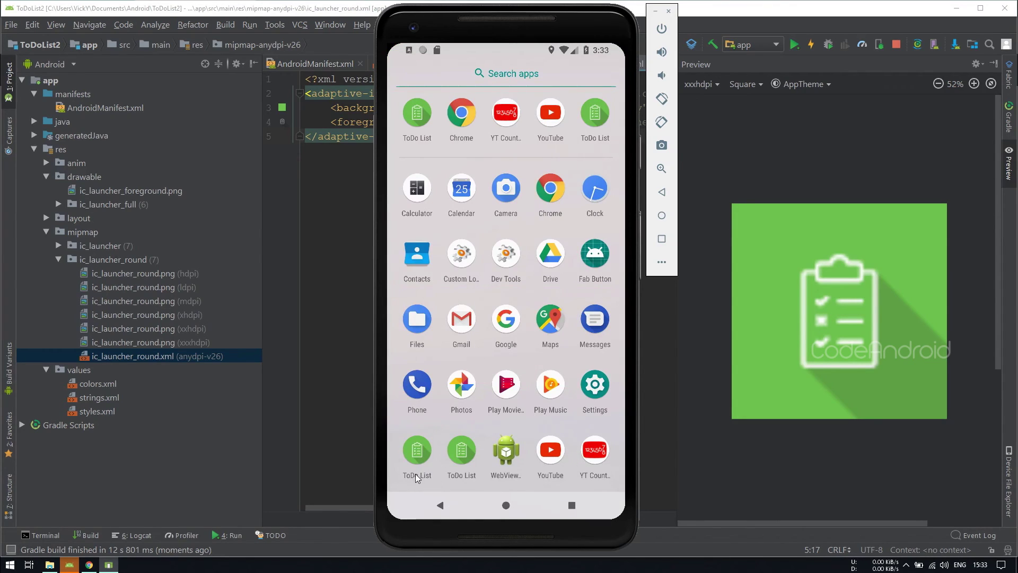
click(668, 11)
key(super+d)
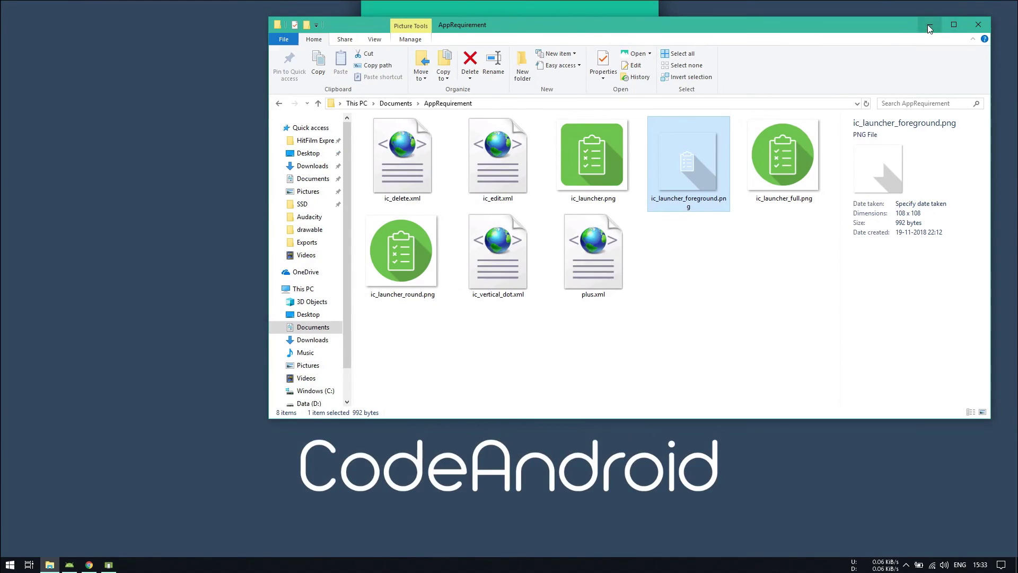